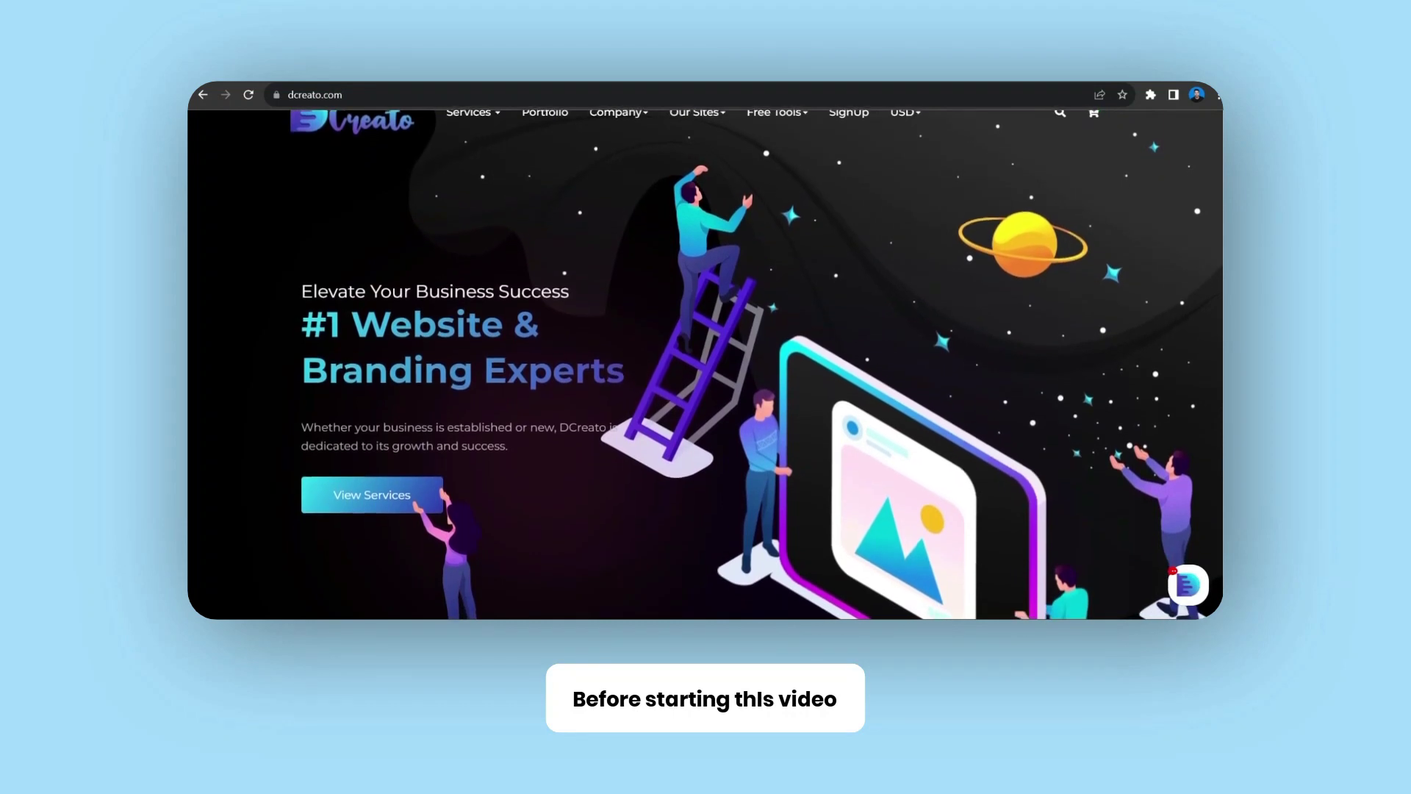
Step: Scroll down through the DCreato homepage to its 'What We Do?' services section
scroll(706, 367, down, 1)
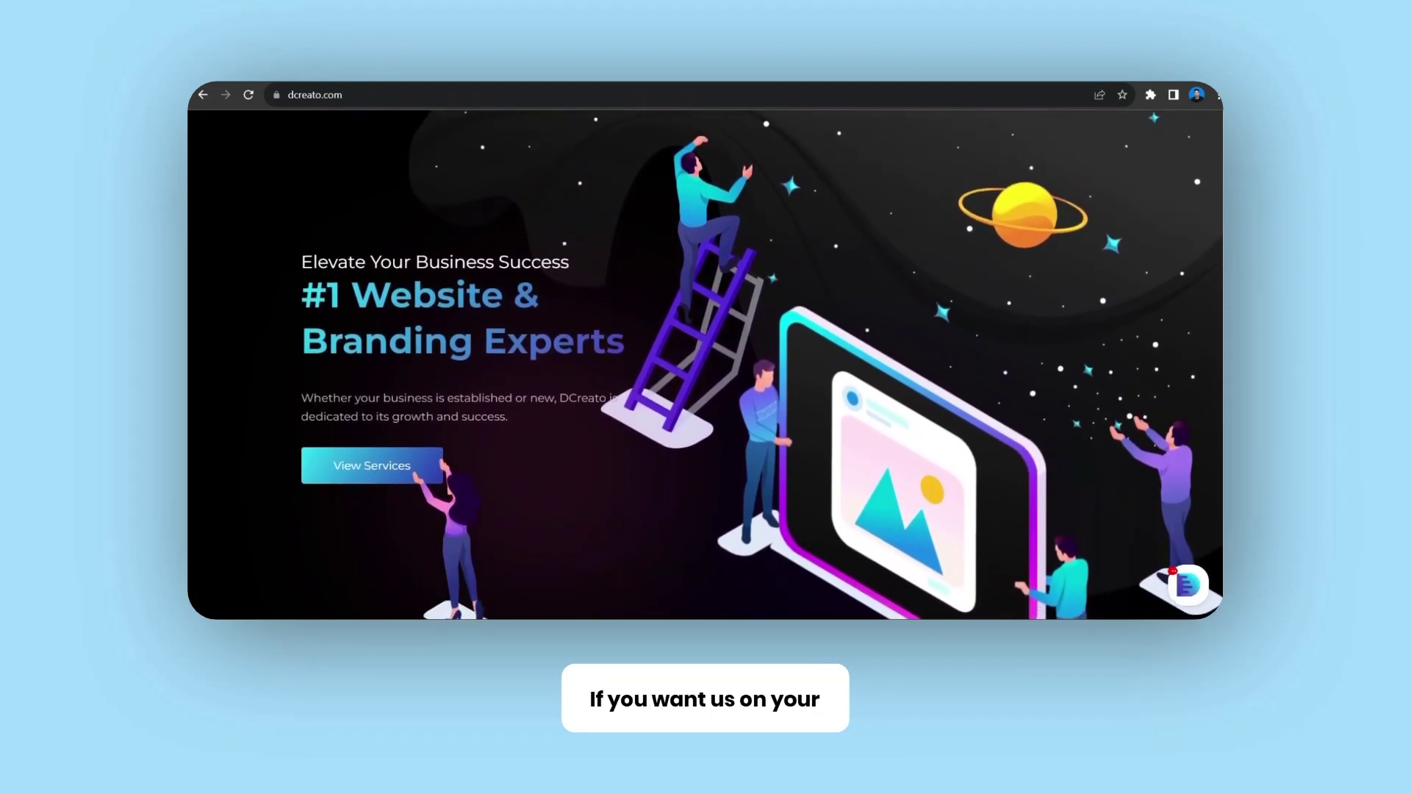
scroll(706, 368, down, 1)
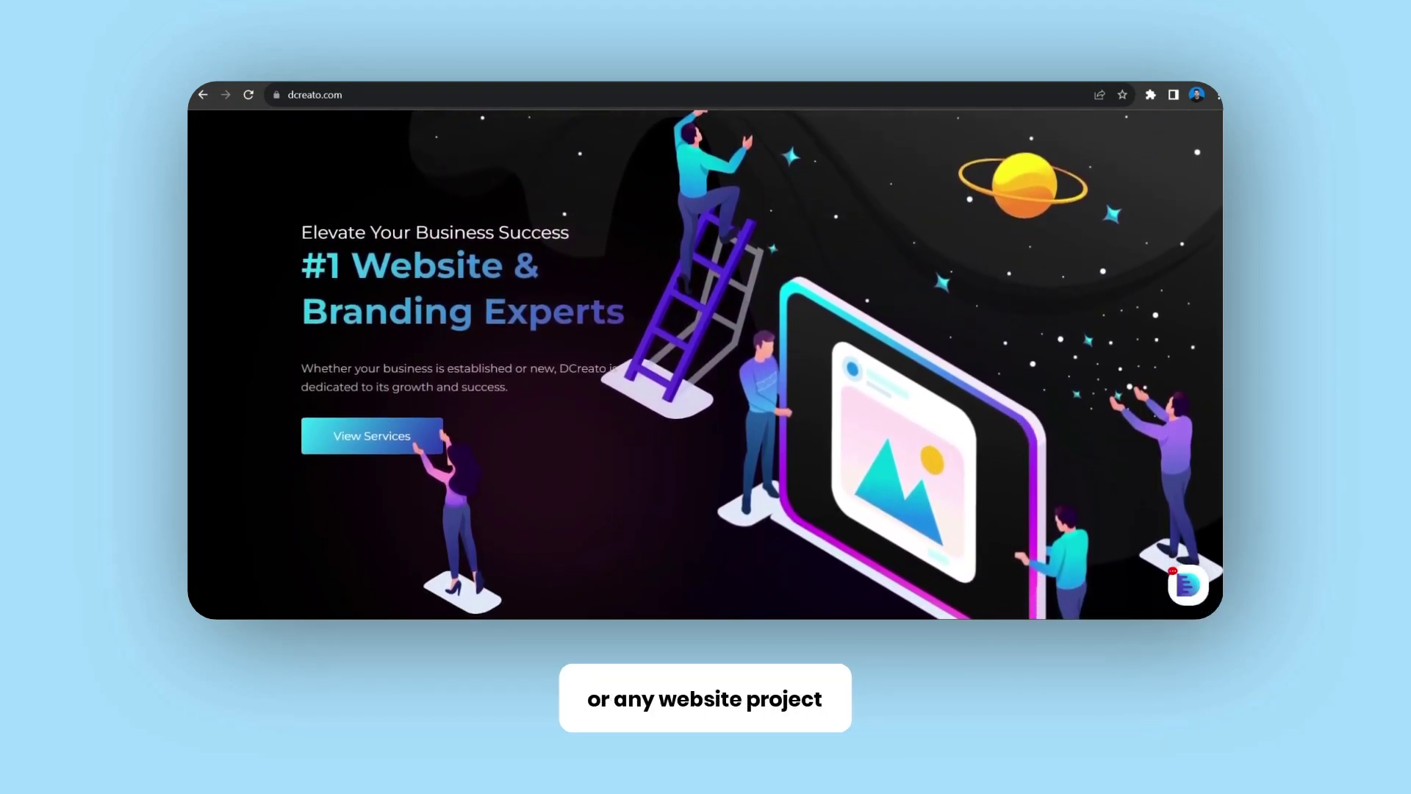
scroll(706, 367, down, 1)
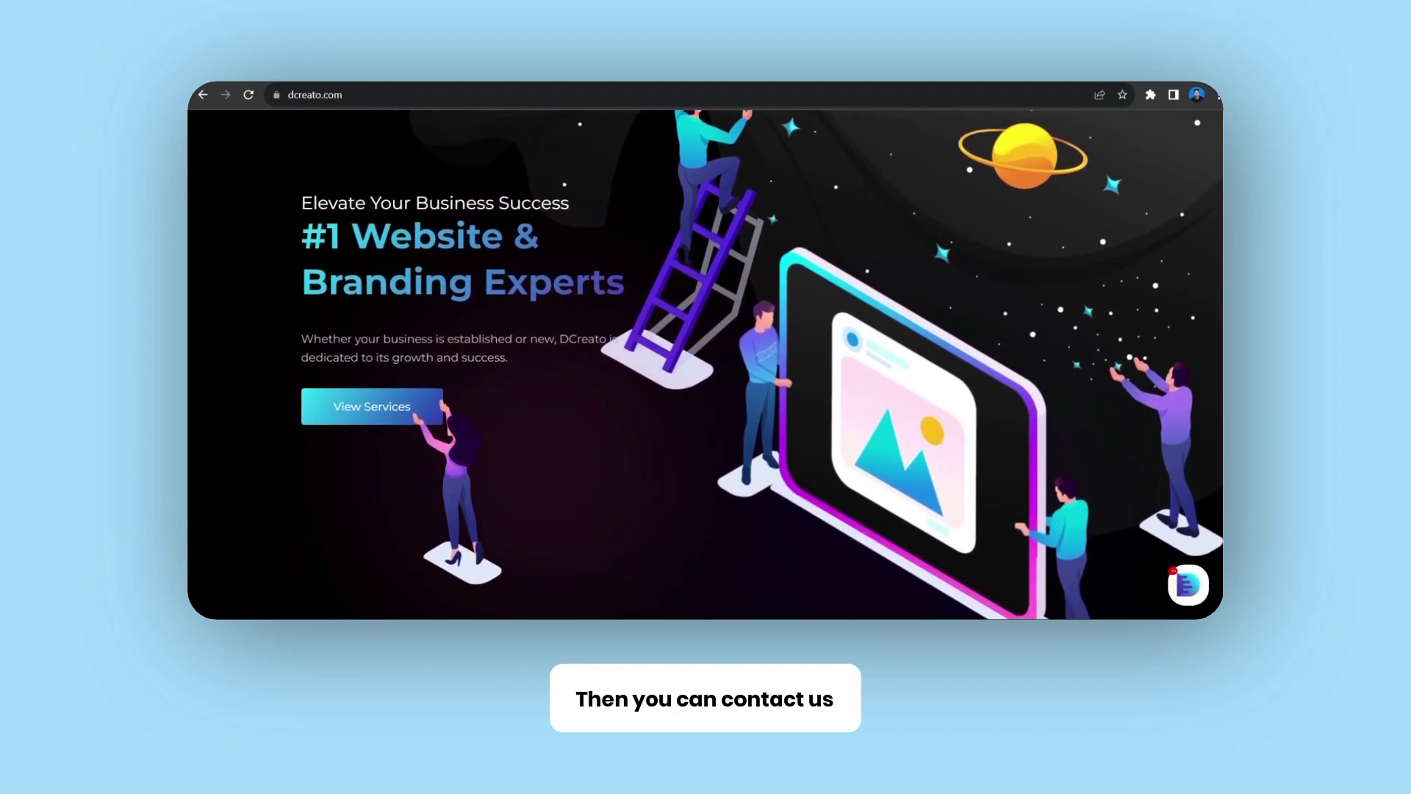
scroll(705, 367, down, 1)
scroll(706, 367, down, 2)
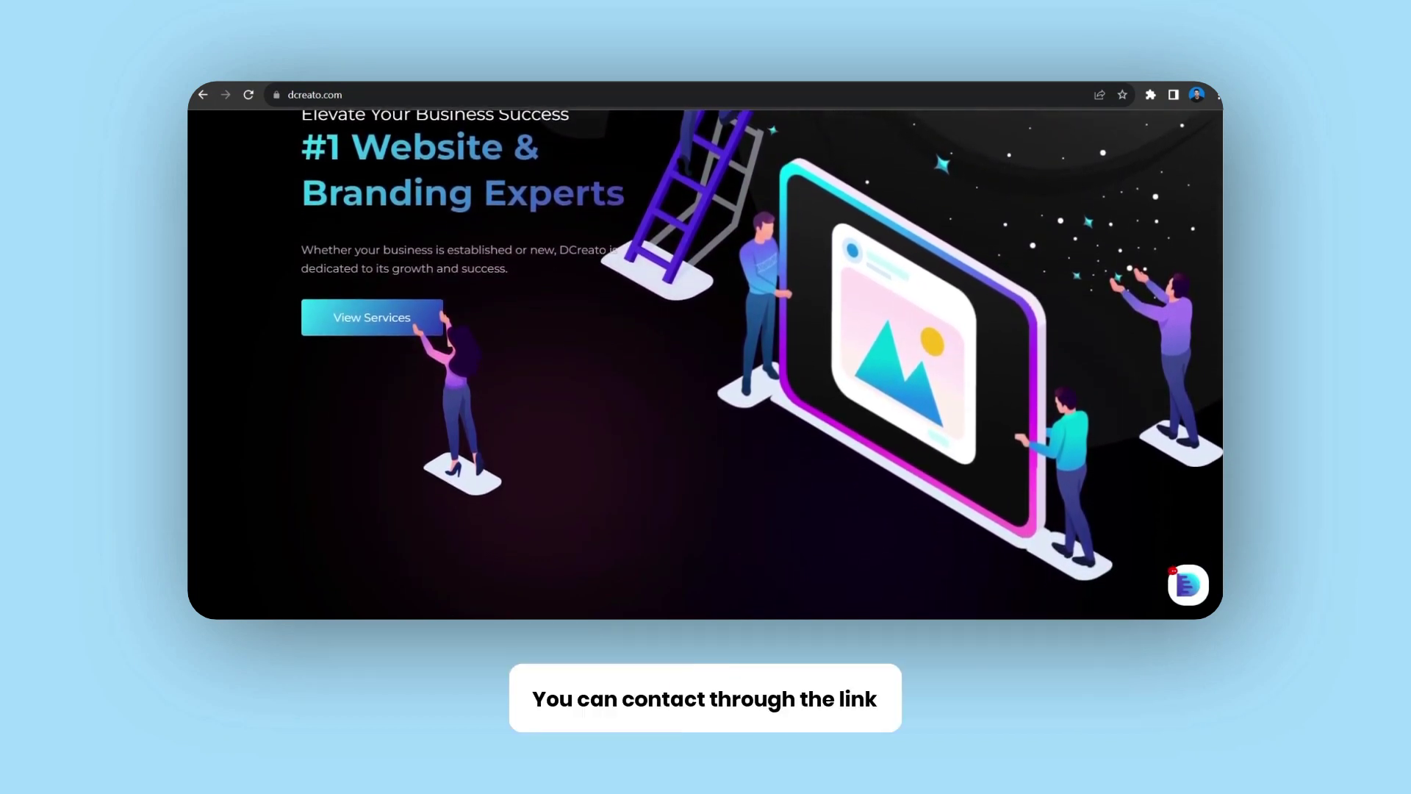
scroll(705, 368, down, 2)
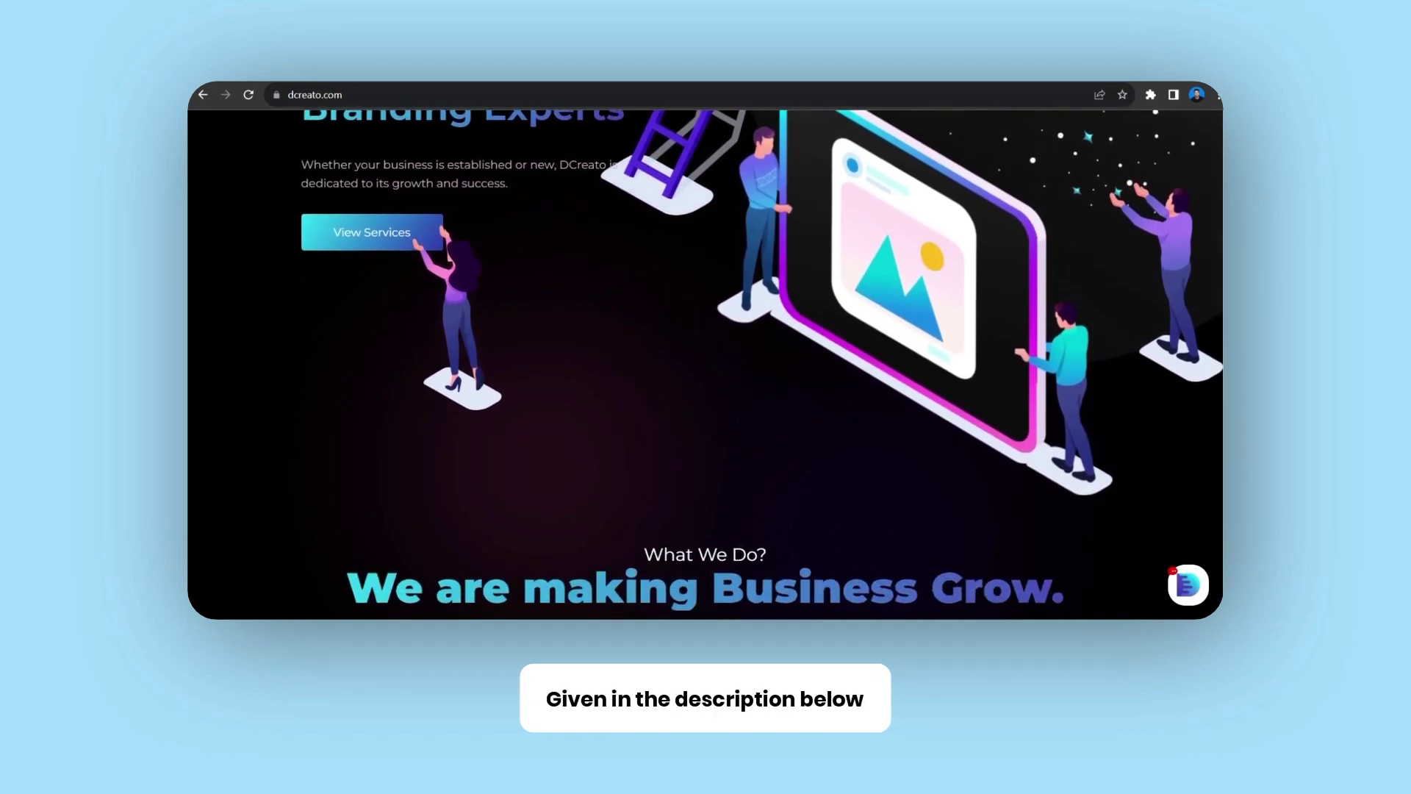
scroll(705, 367, down, 2)
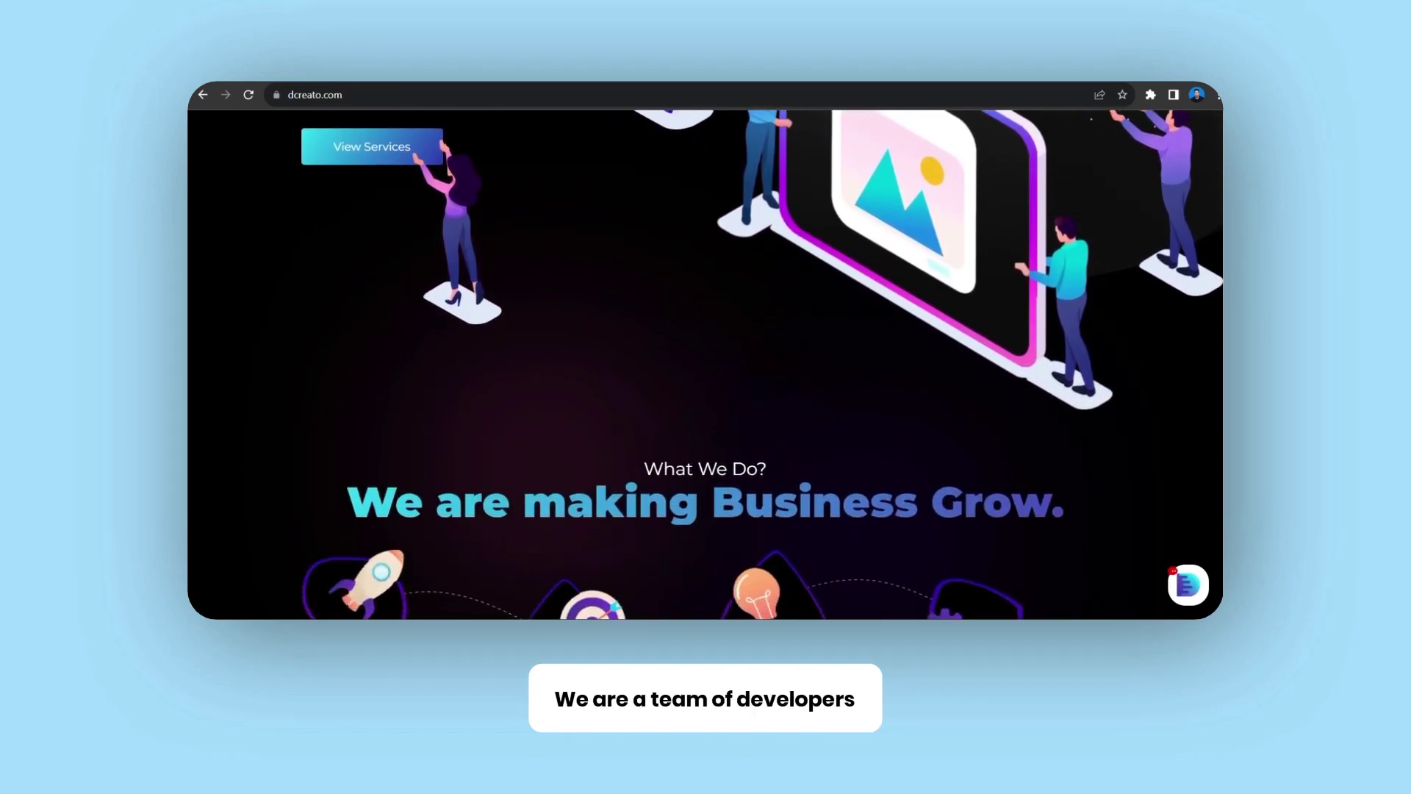
scroll(705, 367, down, 2)
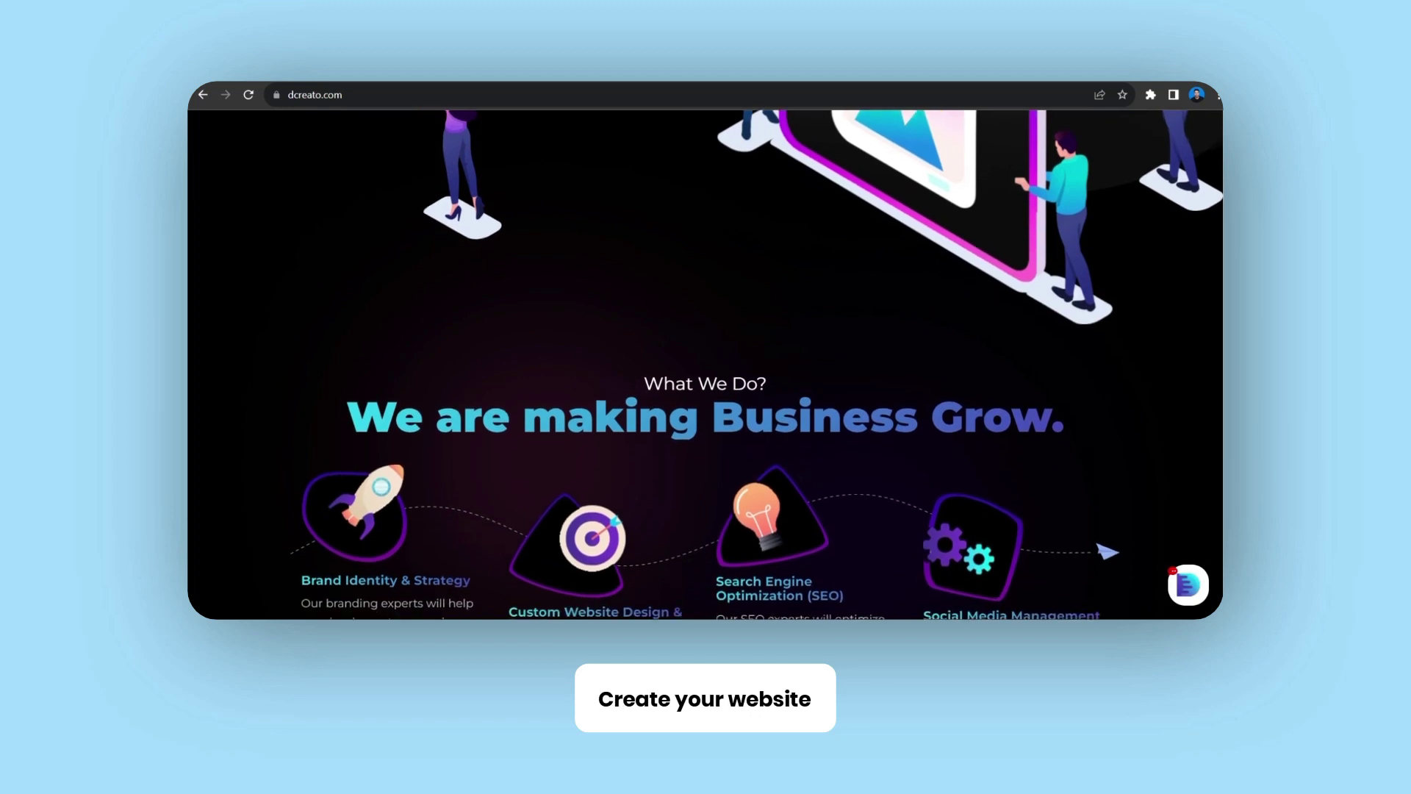
scroll(706, 368, down, 2)
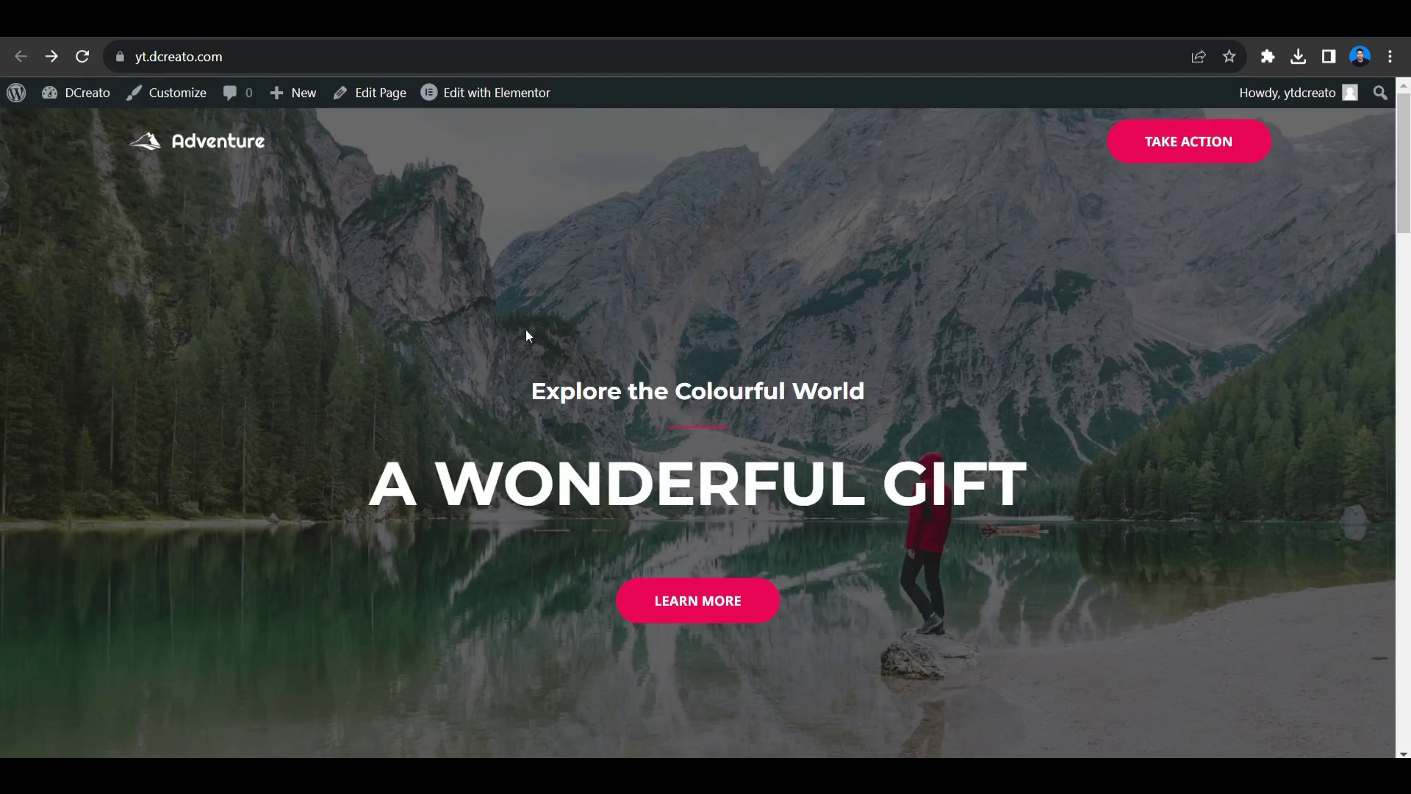
Step: Go to the dashboard, open Elementor > Custom Code, and start a new snippet
scroll(885, 390, down, 20)
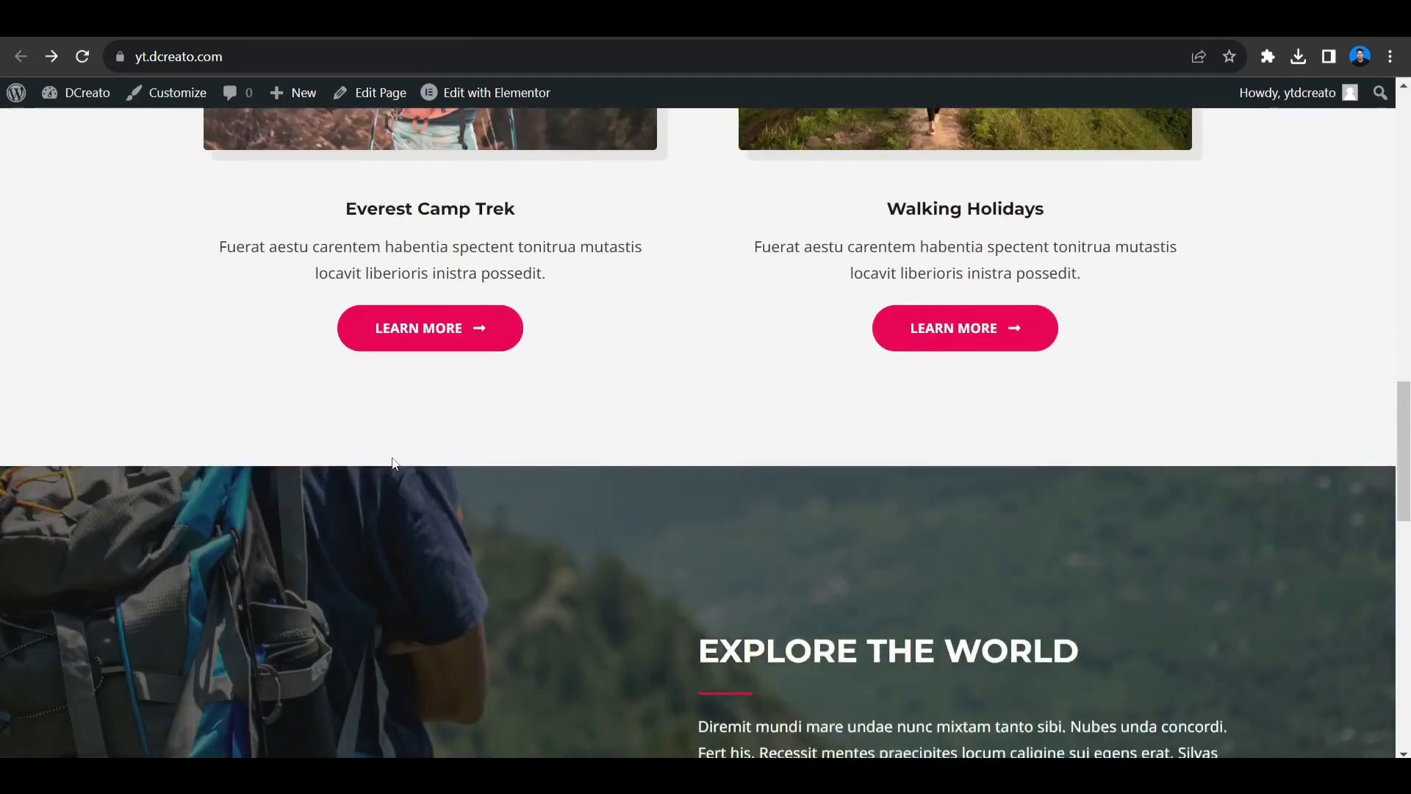
scroll(431, 479, up, 20)
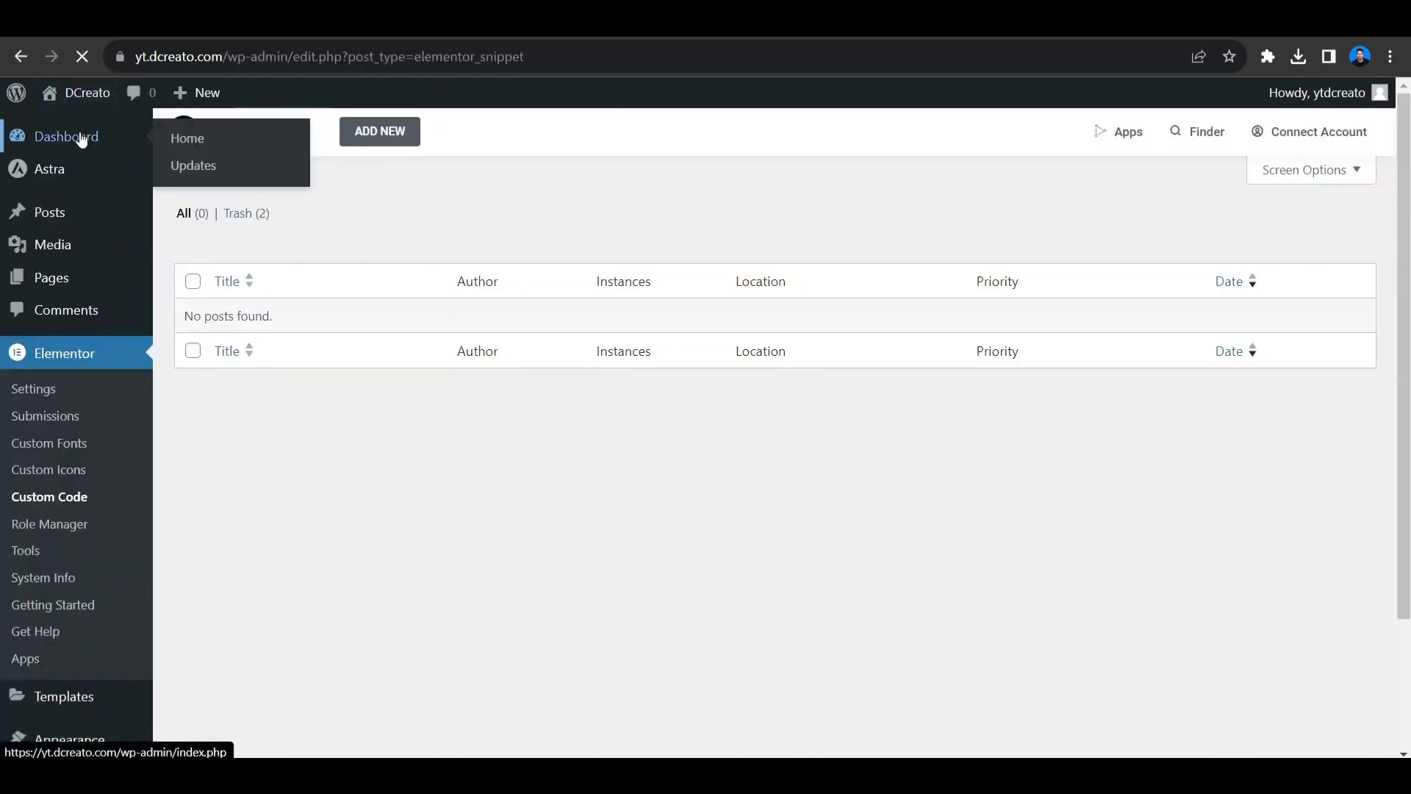
click(69, 136)
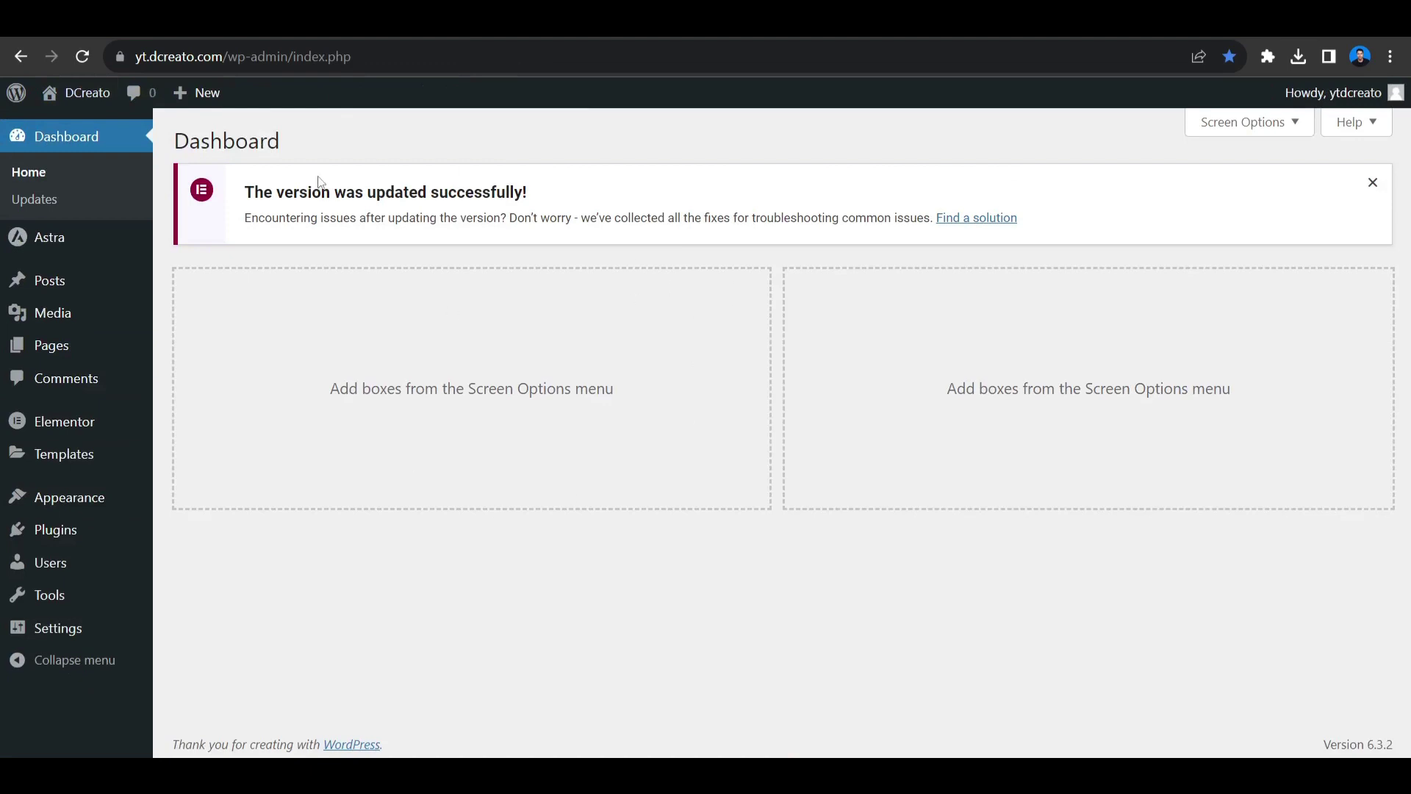
mouse_move(110, 430)
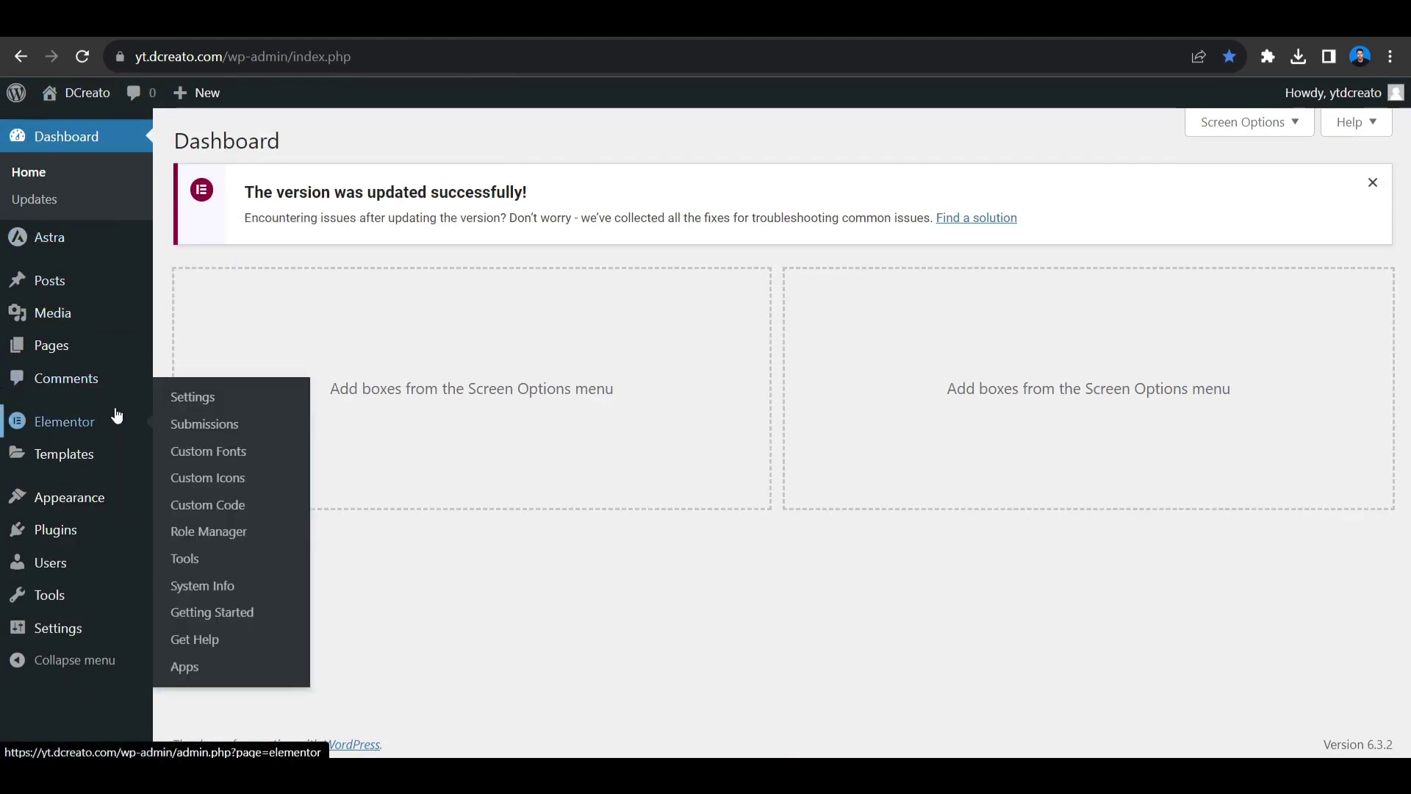
click(232, 514)
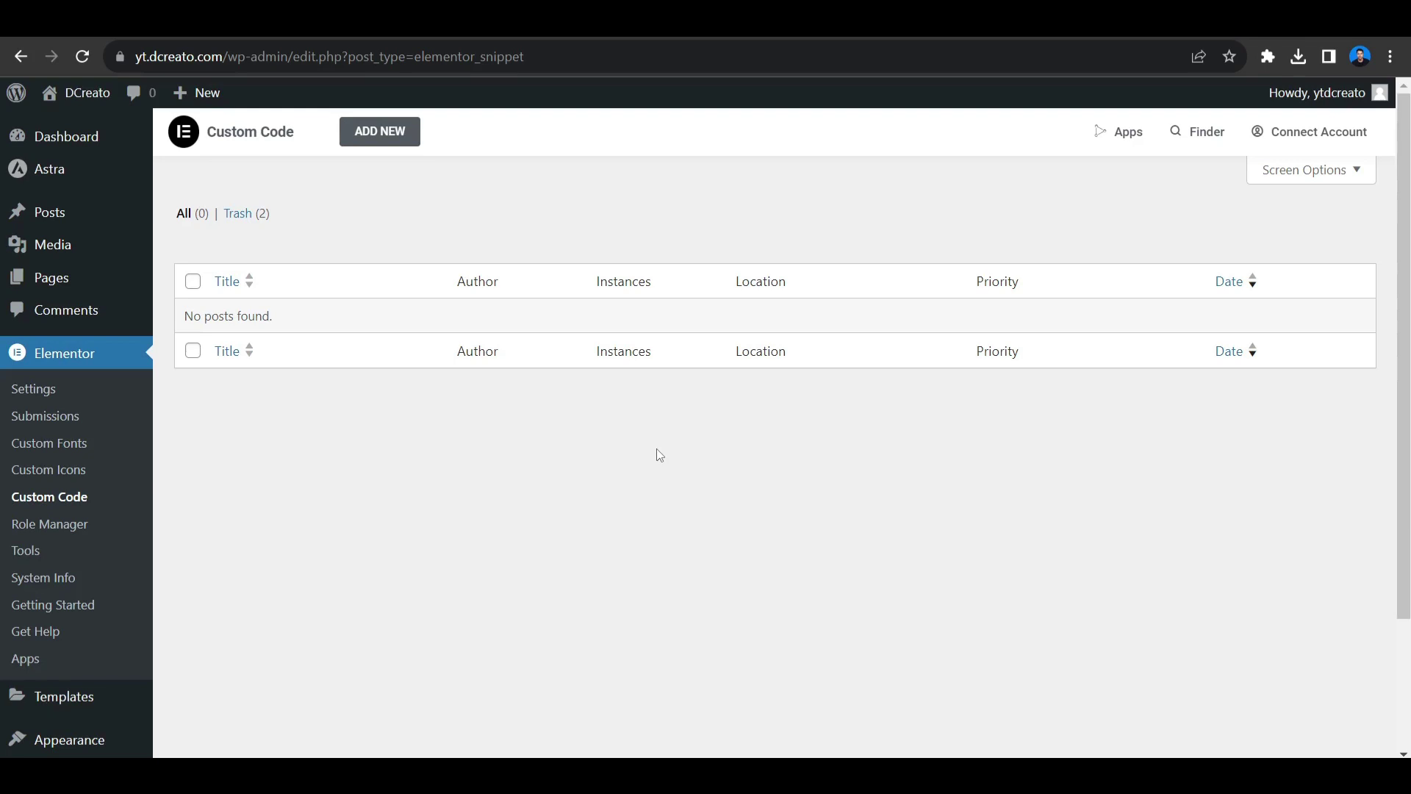
click(380, 138)
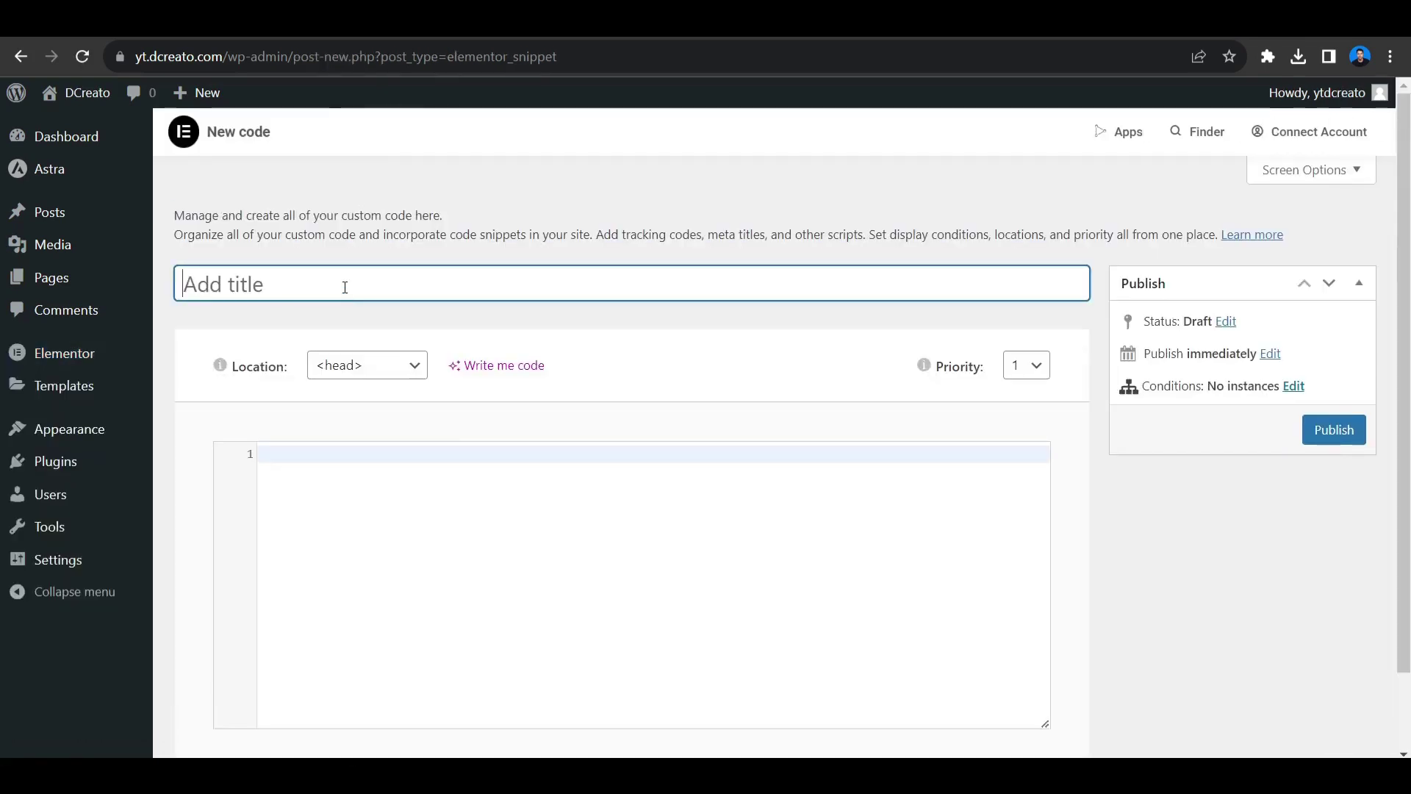
Step: Title the snippet 'Custom Cursor', paste the kursor code into it, and publish
text(C)
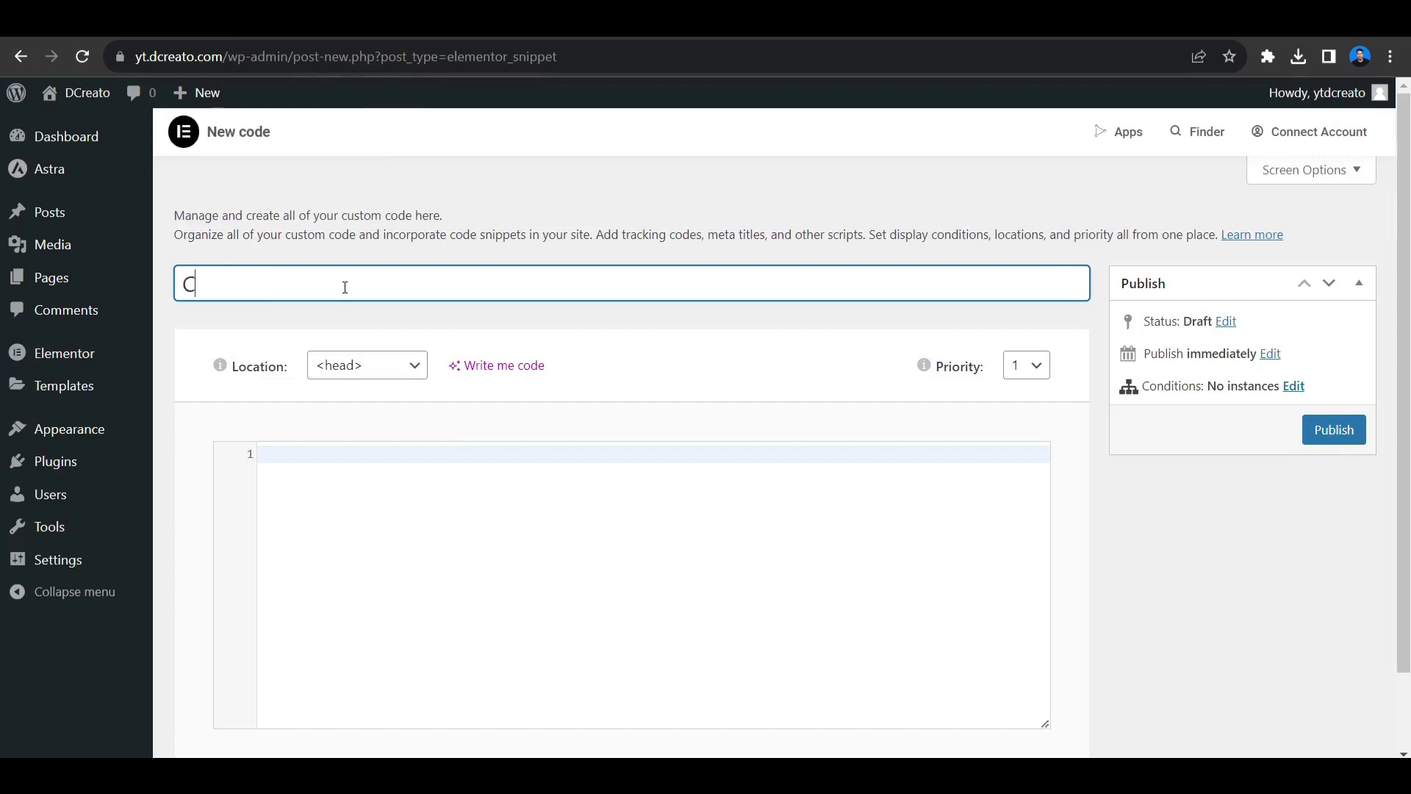
text(ustom Cursor)
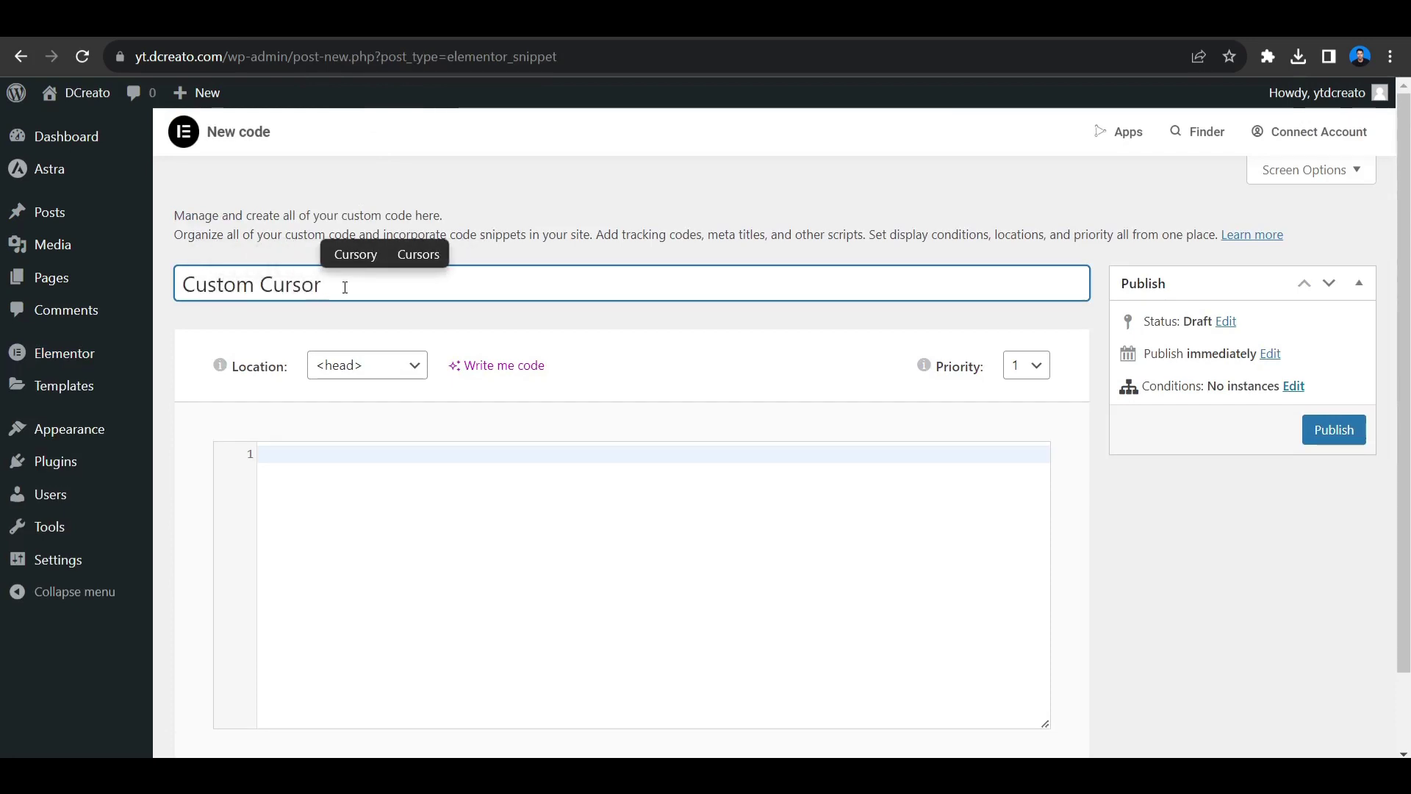
click(354, 444)
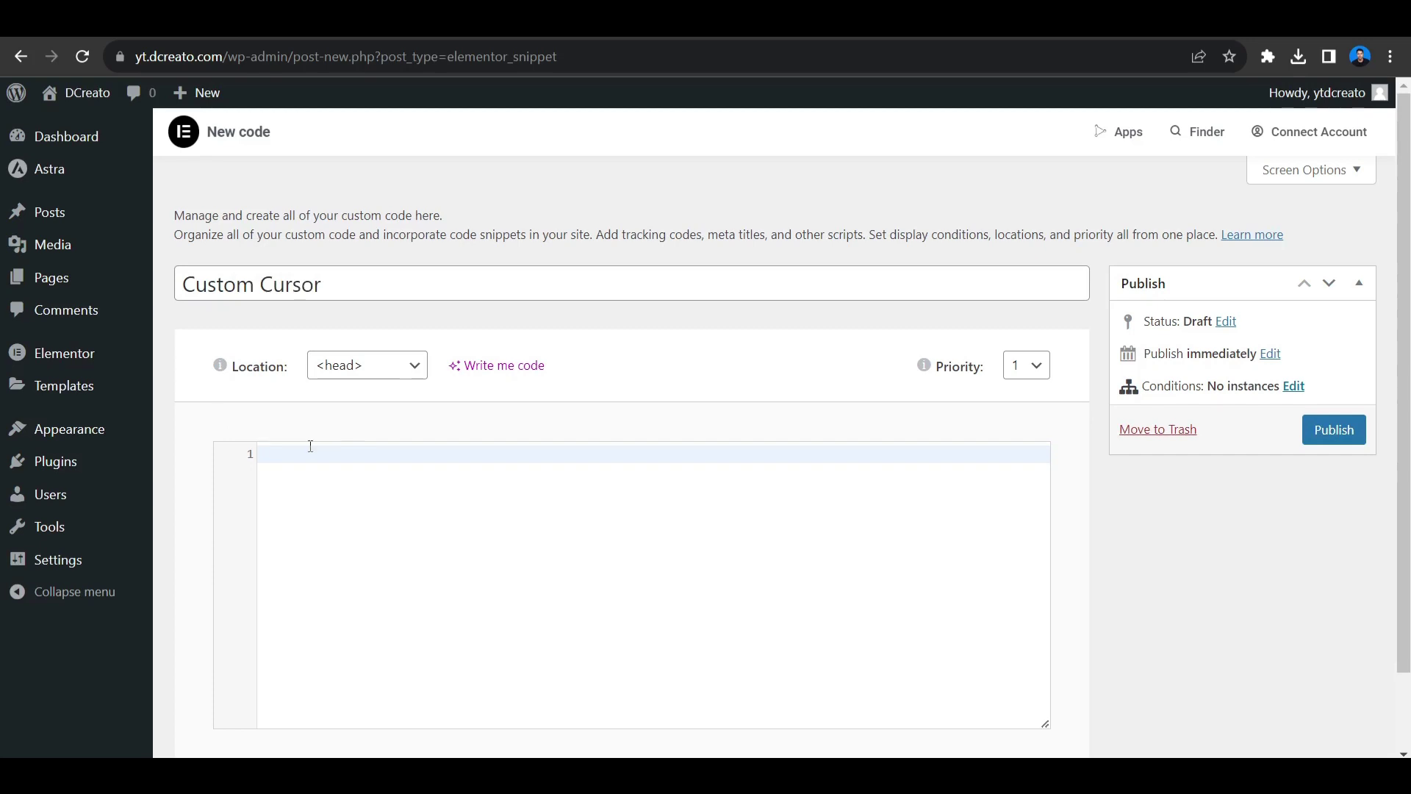
text(<link rel="stylesheet" href="https://unpkg.com/kursor/dist/kursor.css"> <script src="https://unpkg.com/kursor"></script> <script>   new kursor({     type: 1,     color: '#000000',     removeDefaultCursor: false,   }) </script>)
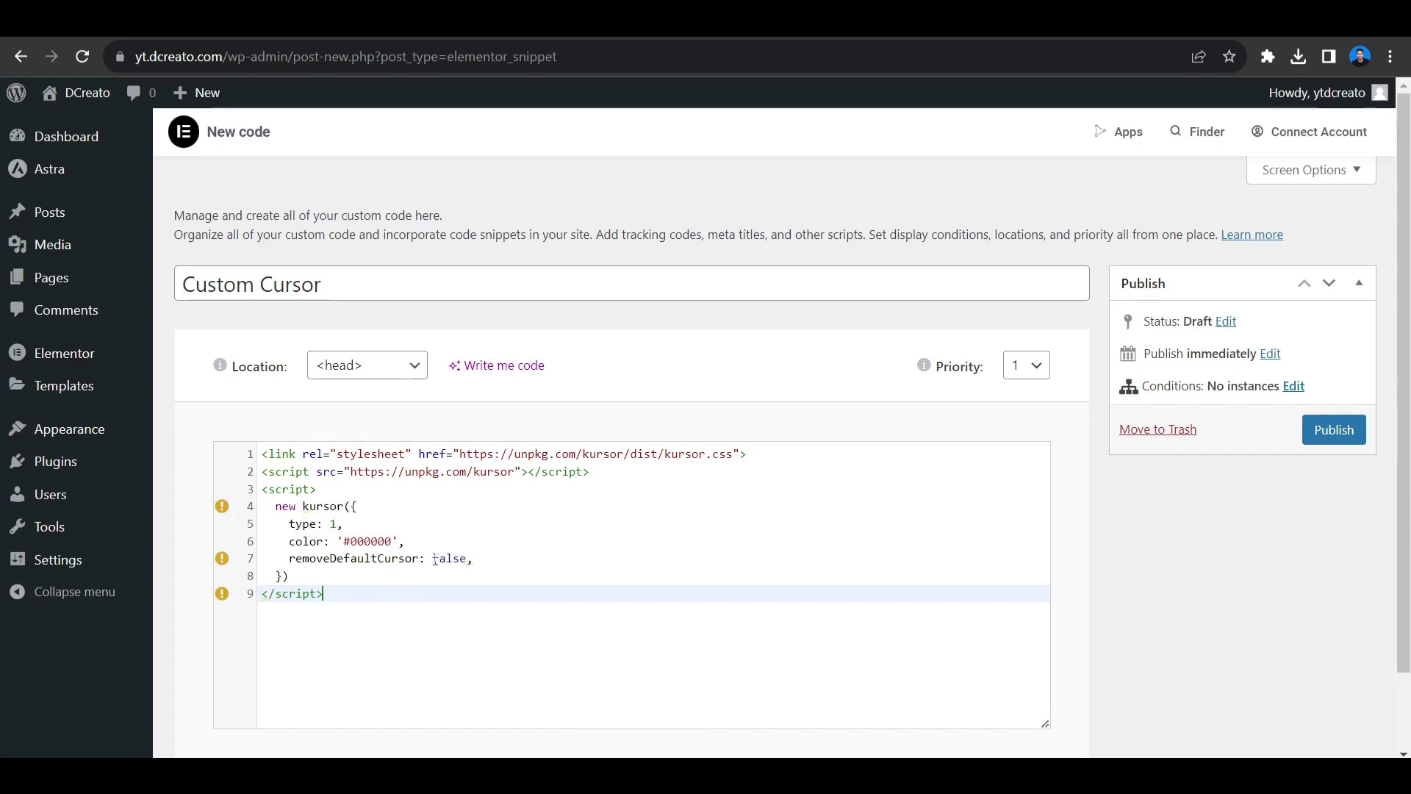
click(479, 558)
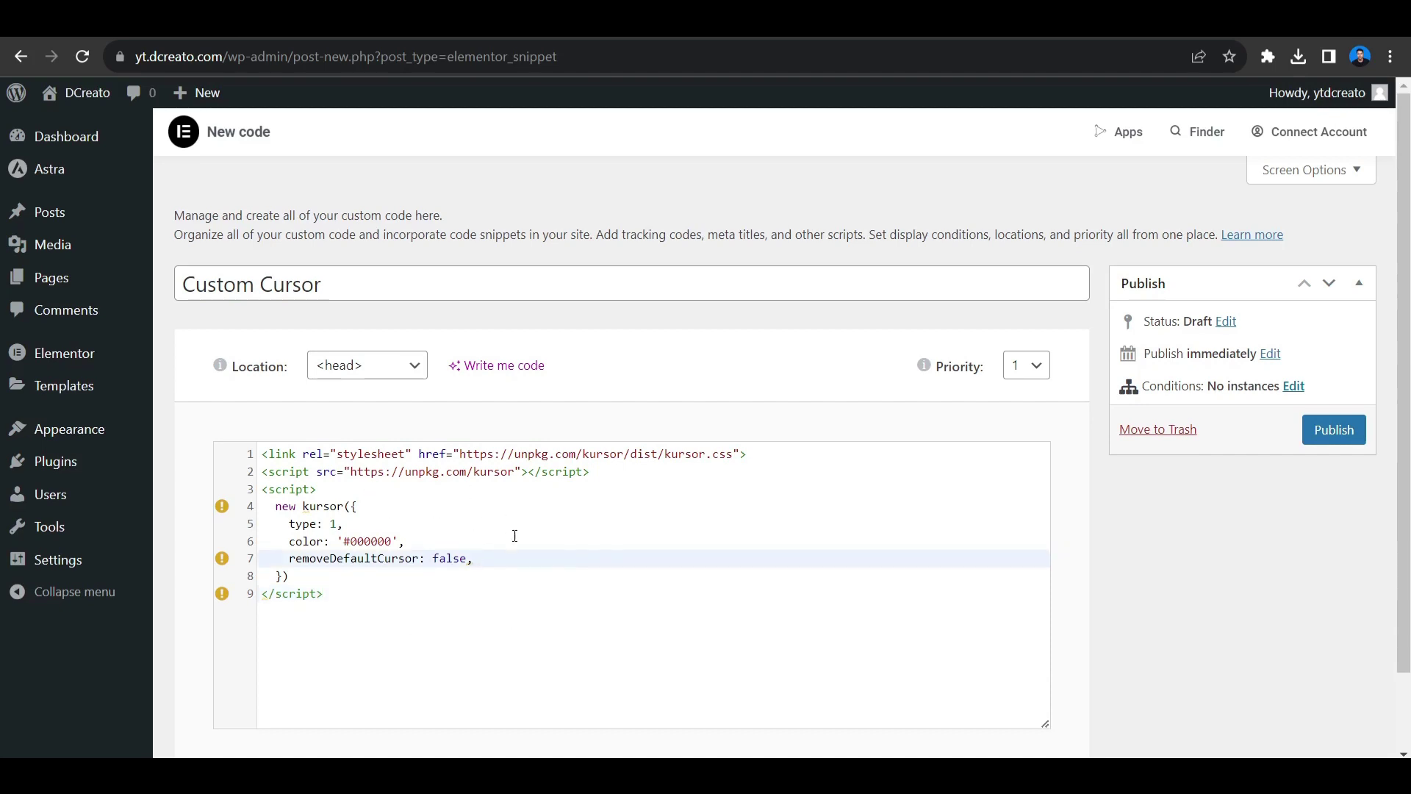
click(1327, 435)
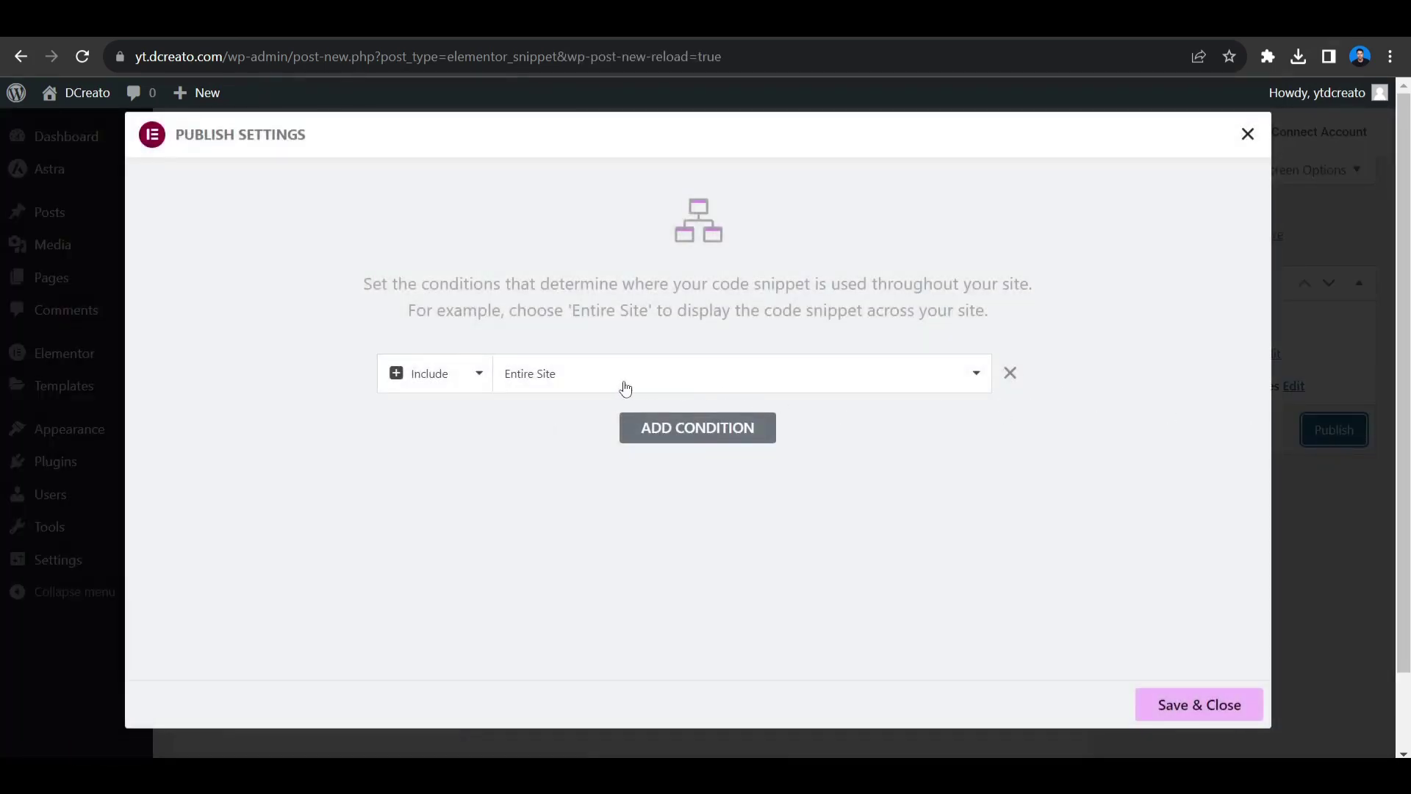
Step: Keep the snippet's condition as Include > Entire Site and save the publish settings
click(543, 375)
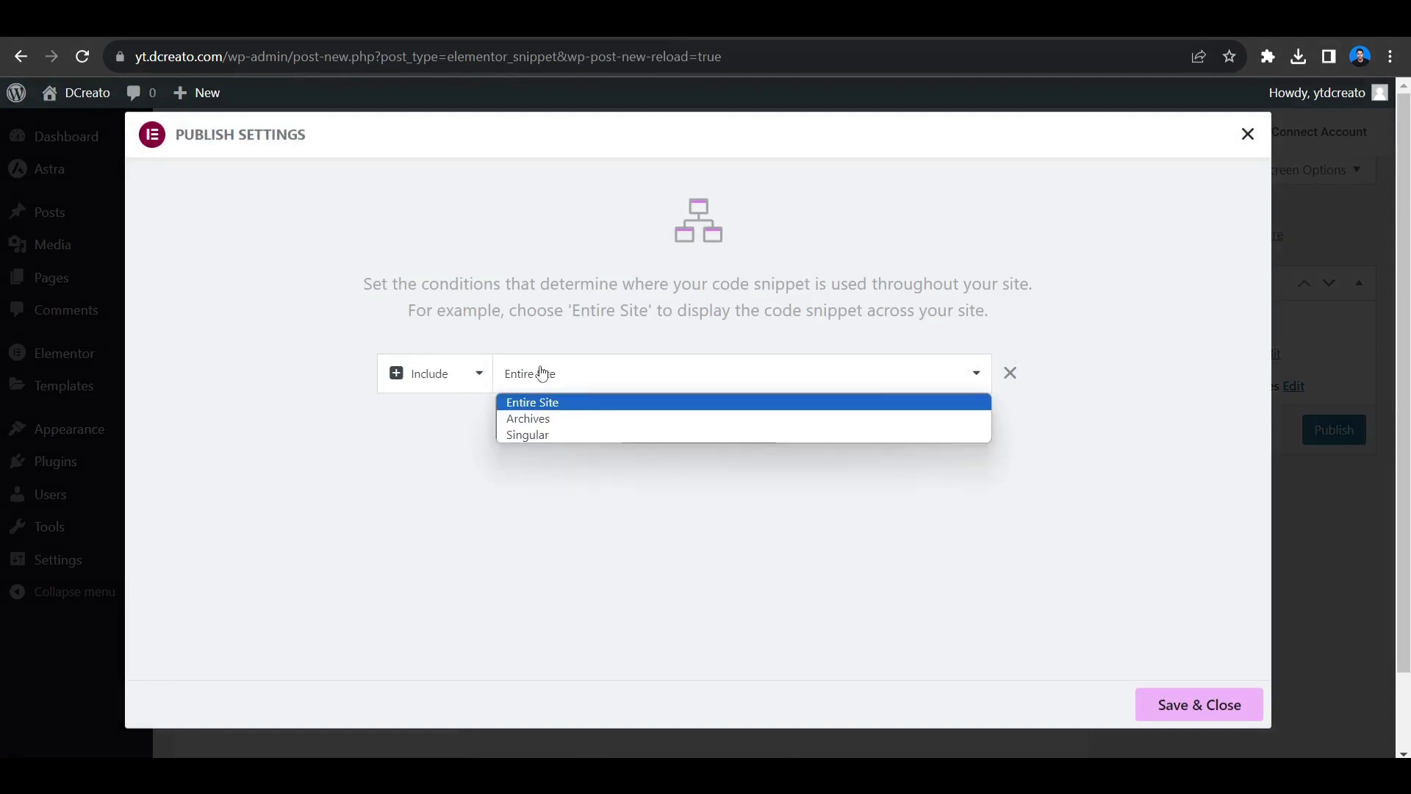
click(542, 403)
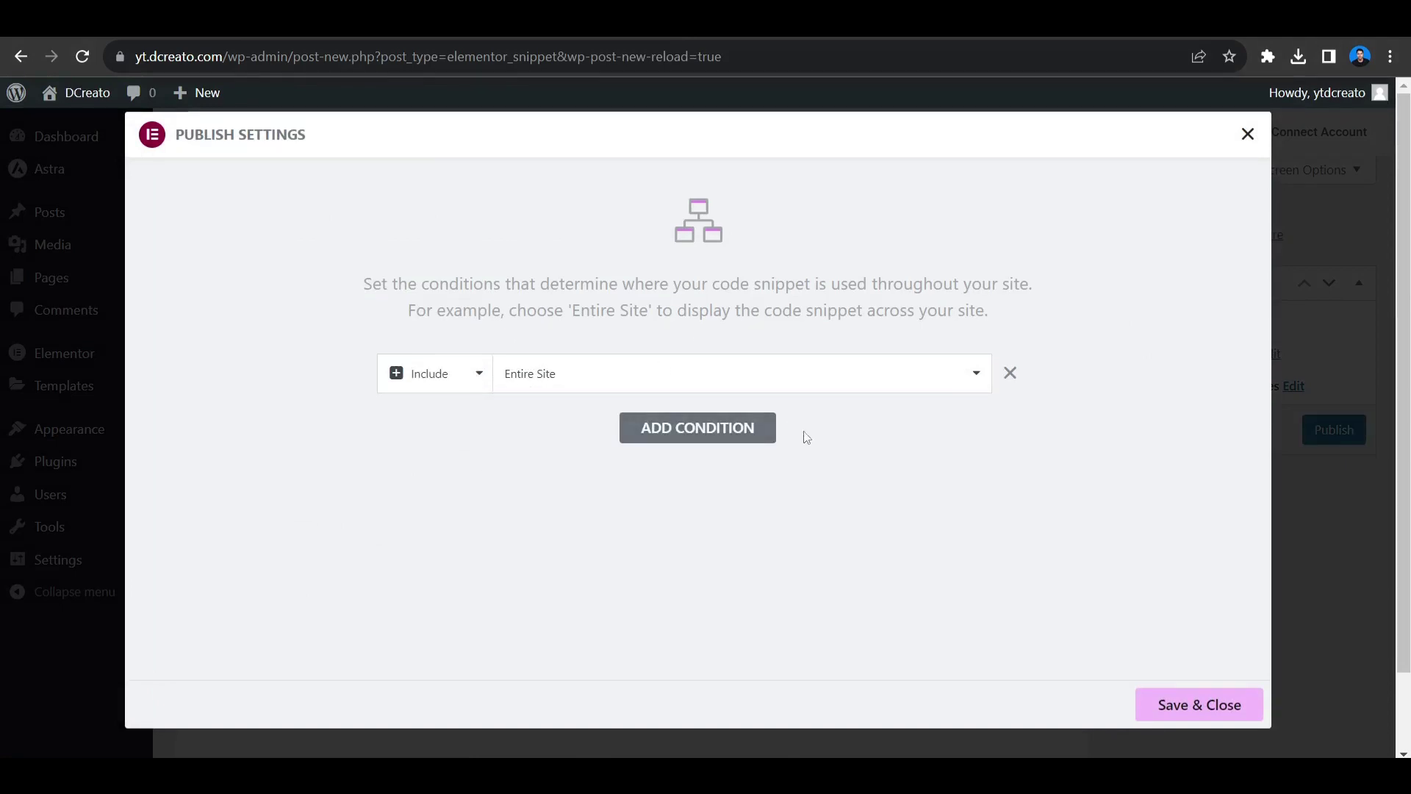
click(1204, 704)
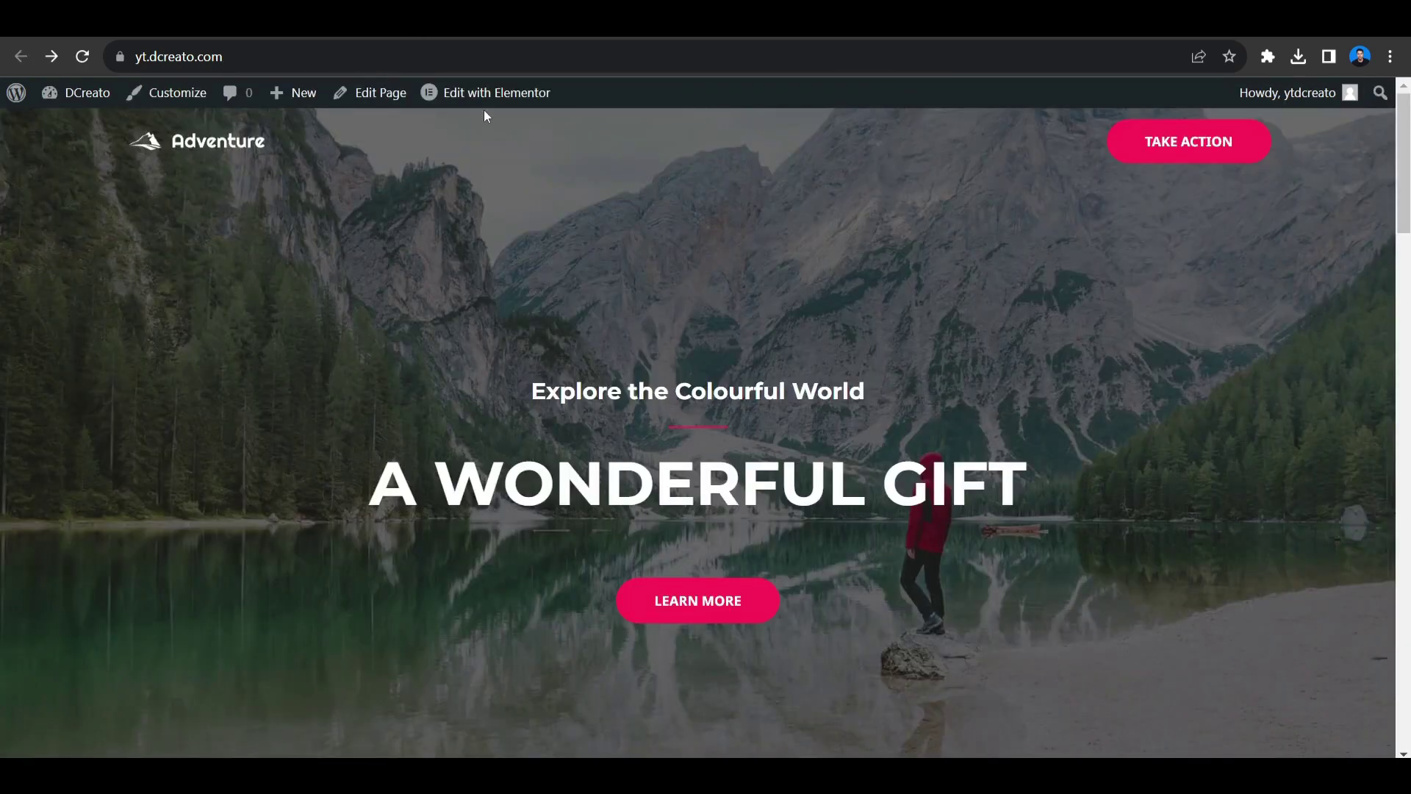
Step: Open the Adventure home page in the Elementor editor in a new tab
right_click(473, 95)
click(495, 107)
key(ctrl+Tab)
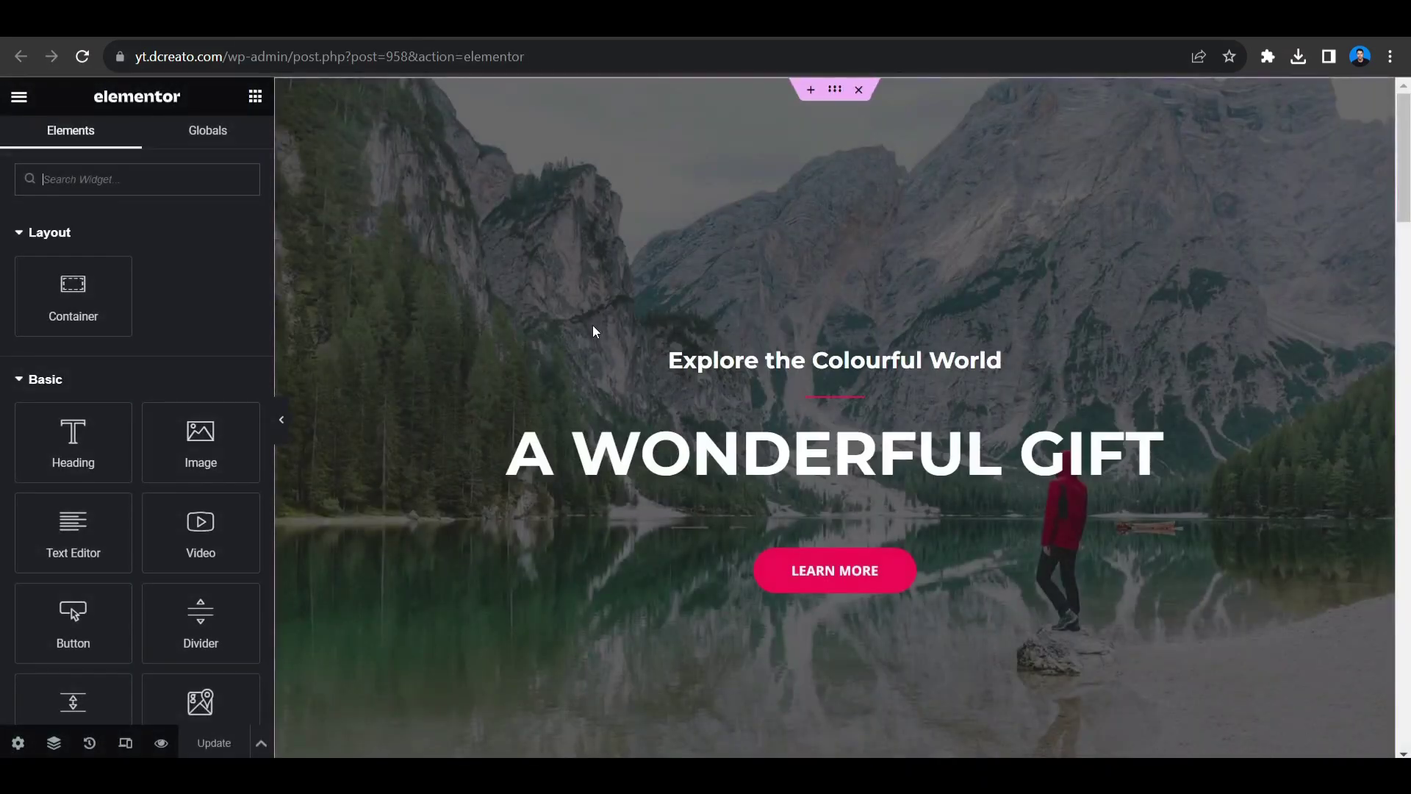
scroll(728, 630, down, 2)
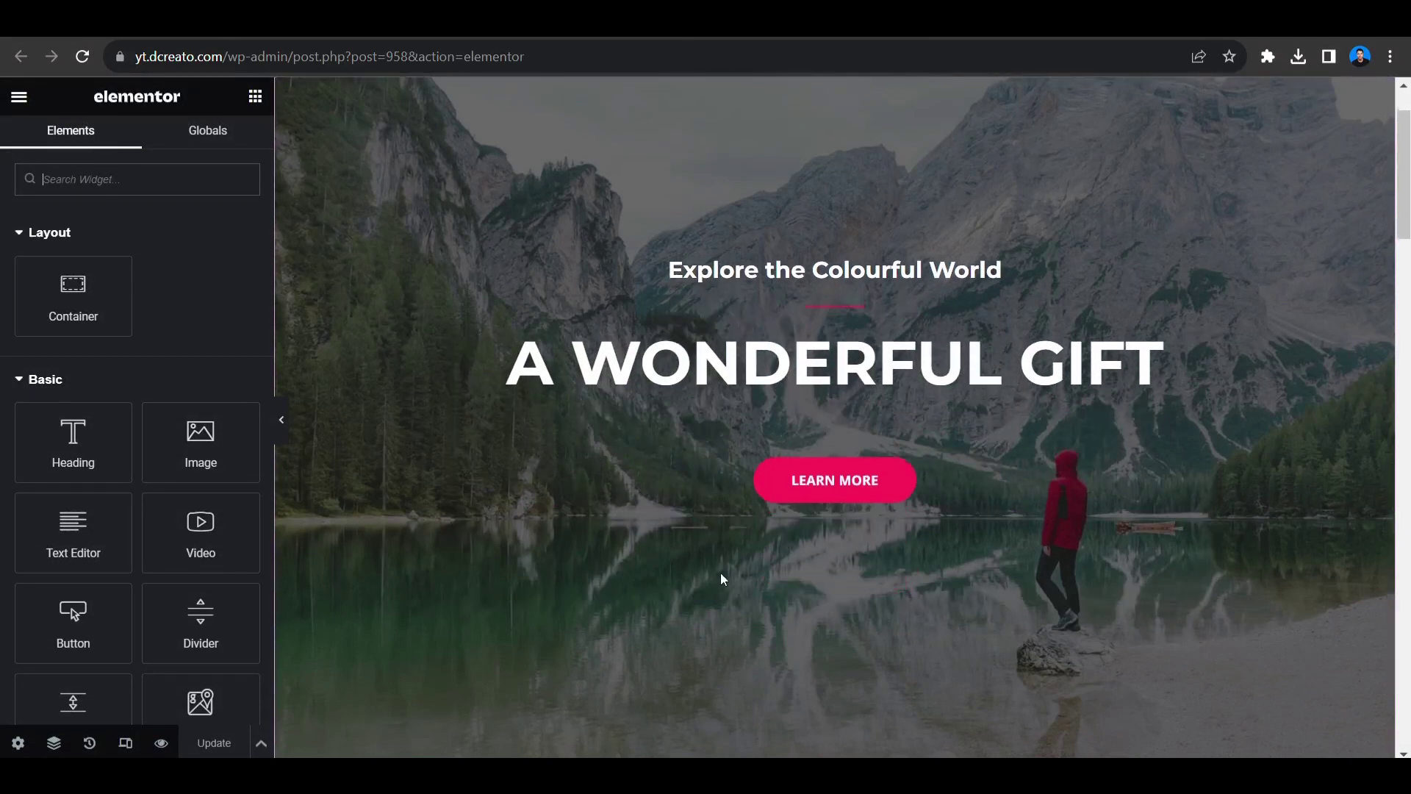
scroll(720, 567, up, 2)
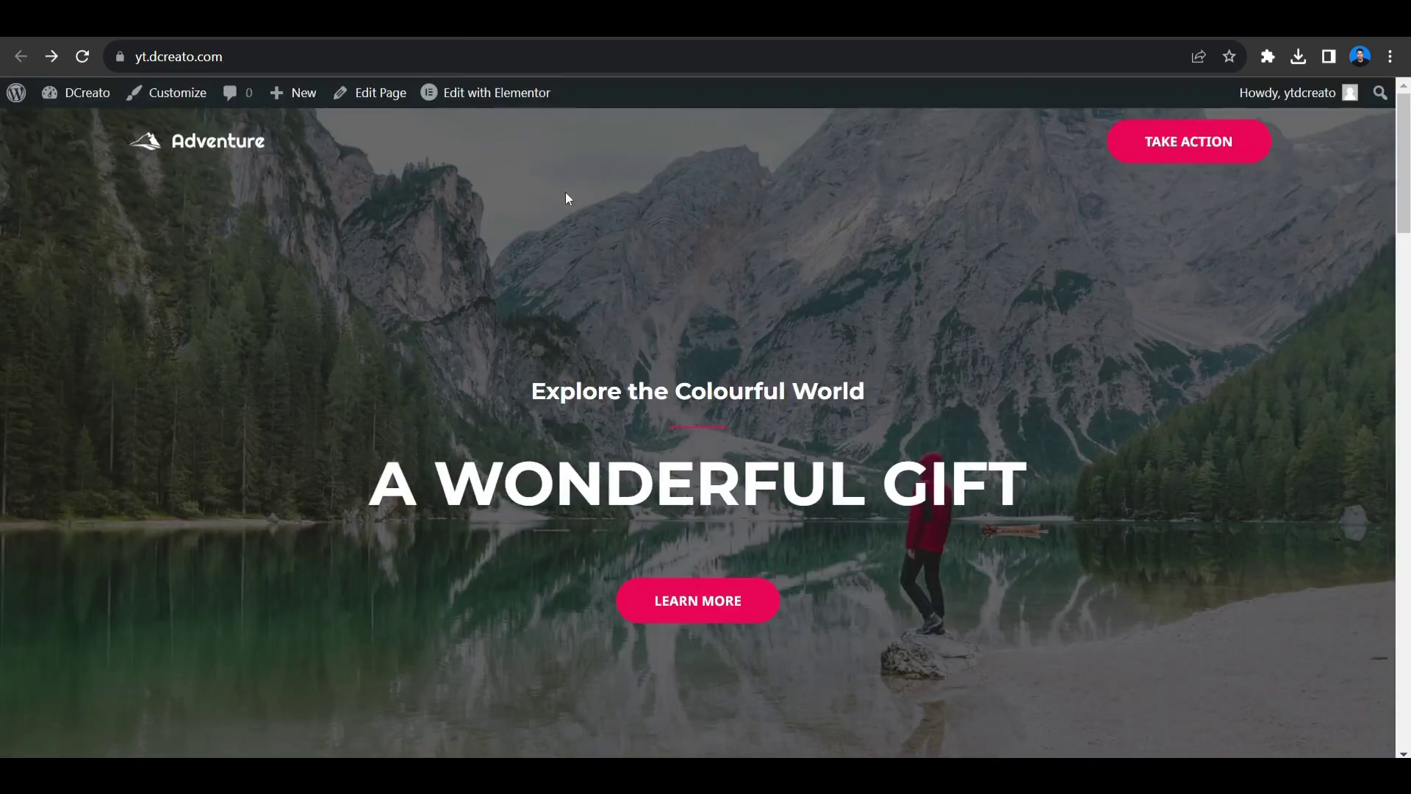
scroll(598, 302, down, 10)
scroll(618, 393, up, 10)
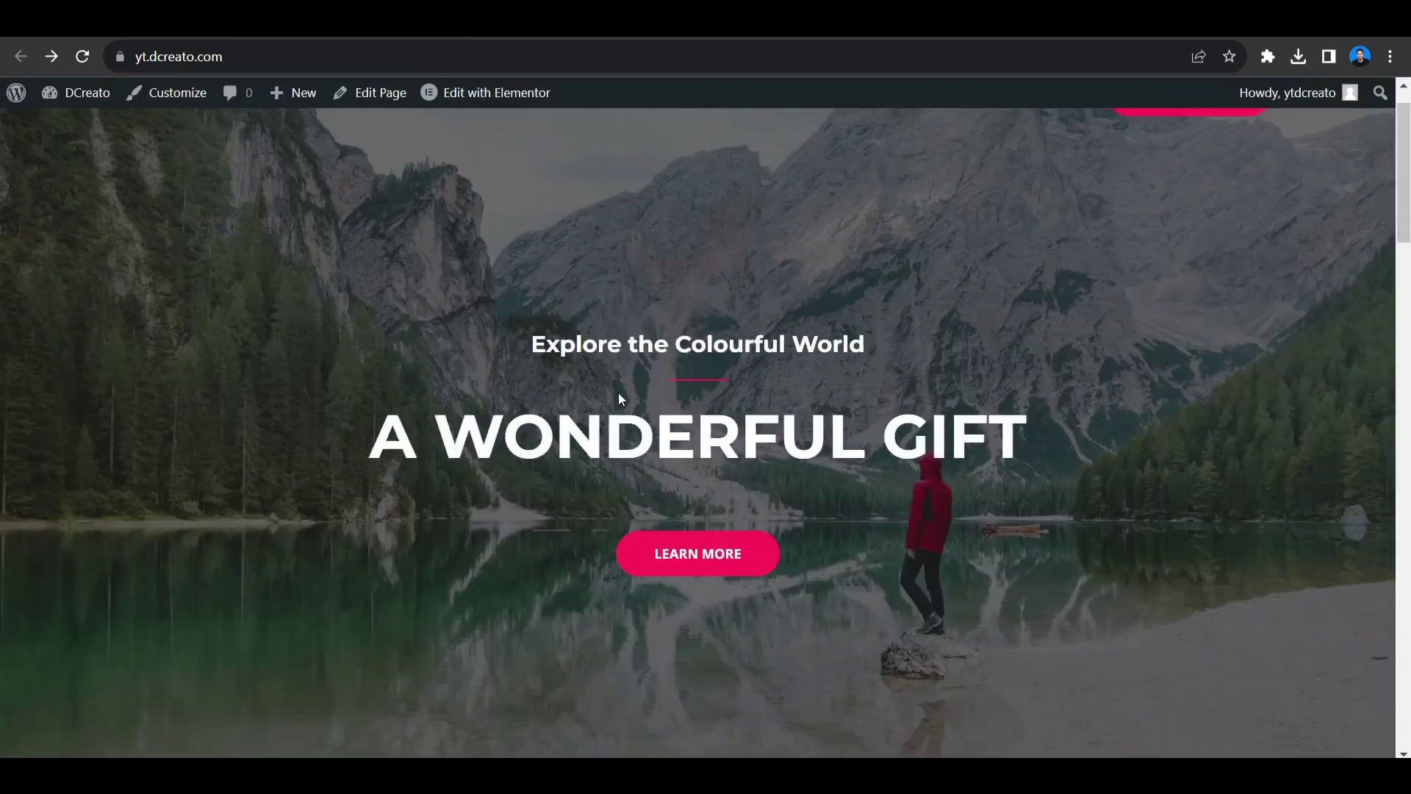
scroll(466, 421, down, 7)
scroll(547, 443, up, 7)
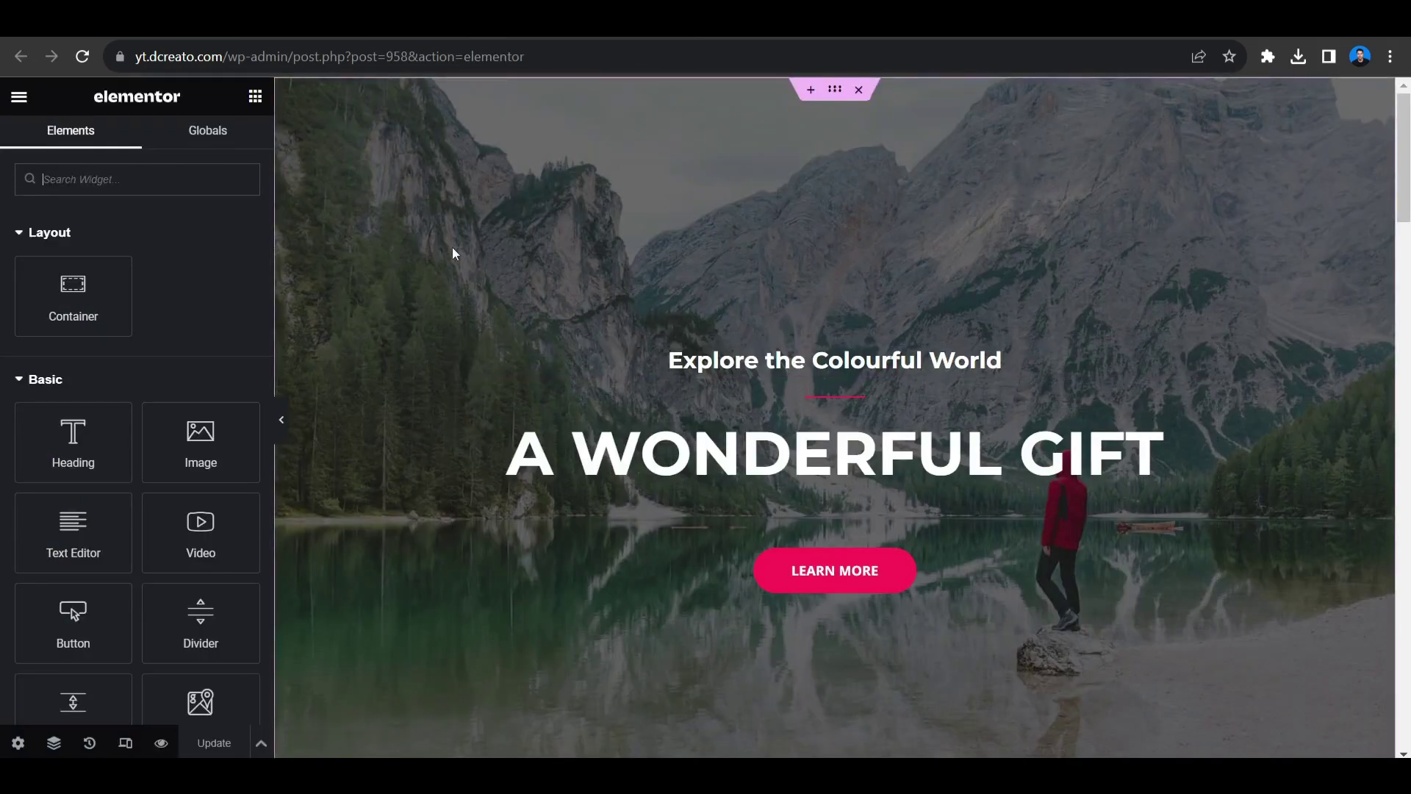
Step: Drop an HTML widget near the footer, paste the Kursor code into it, and update the page
click(247, 186)
text(html)
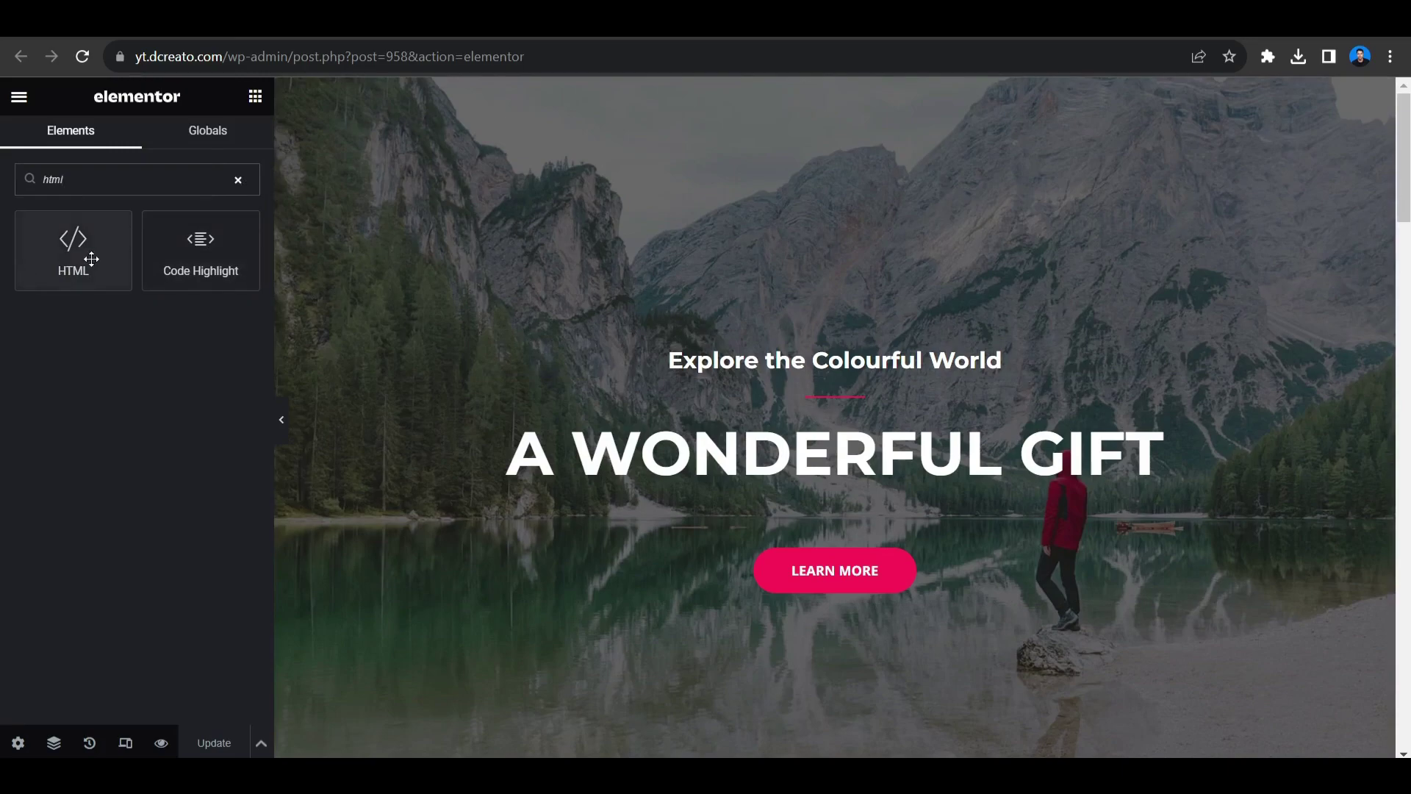
drag(61, 265, 629, 492)
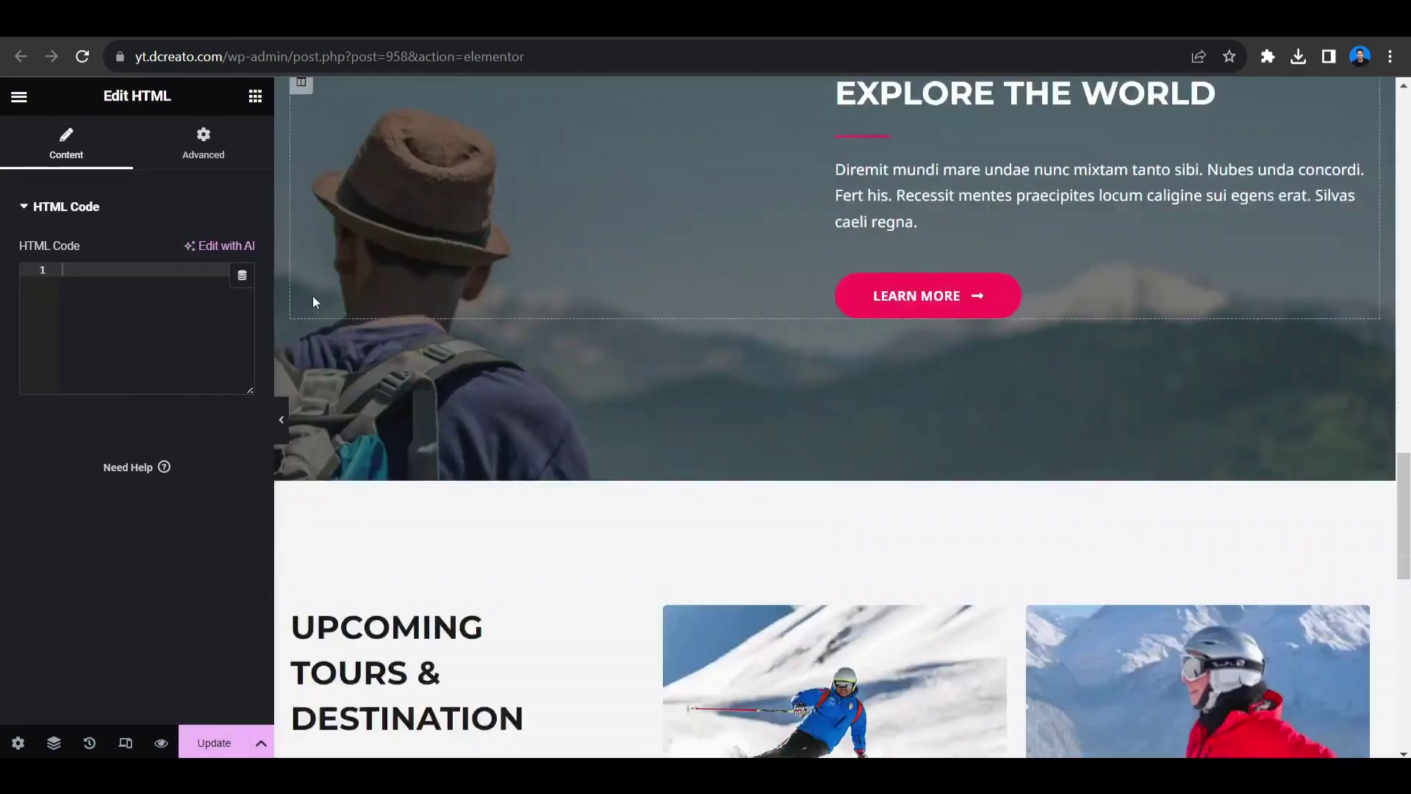
scroll(605, 402, up, 15)
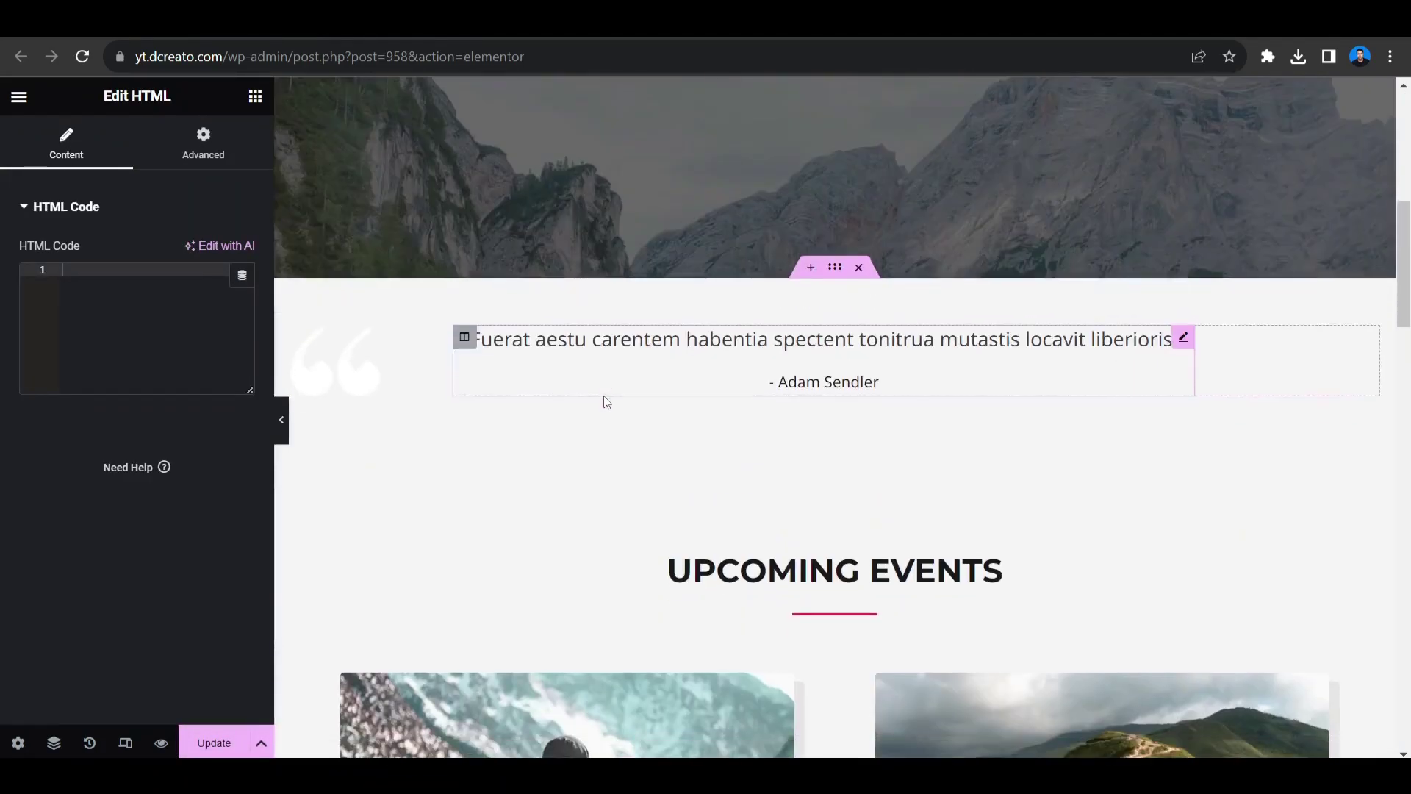
scroll(605, 402, down, 15)
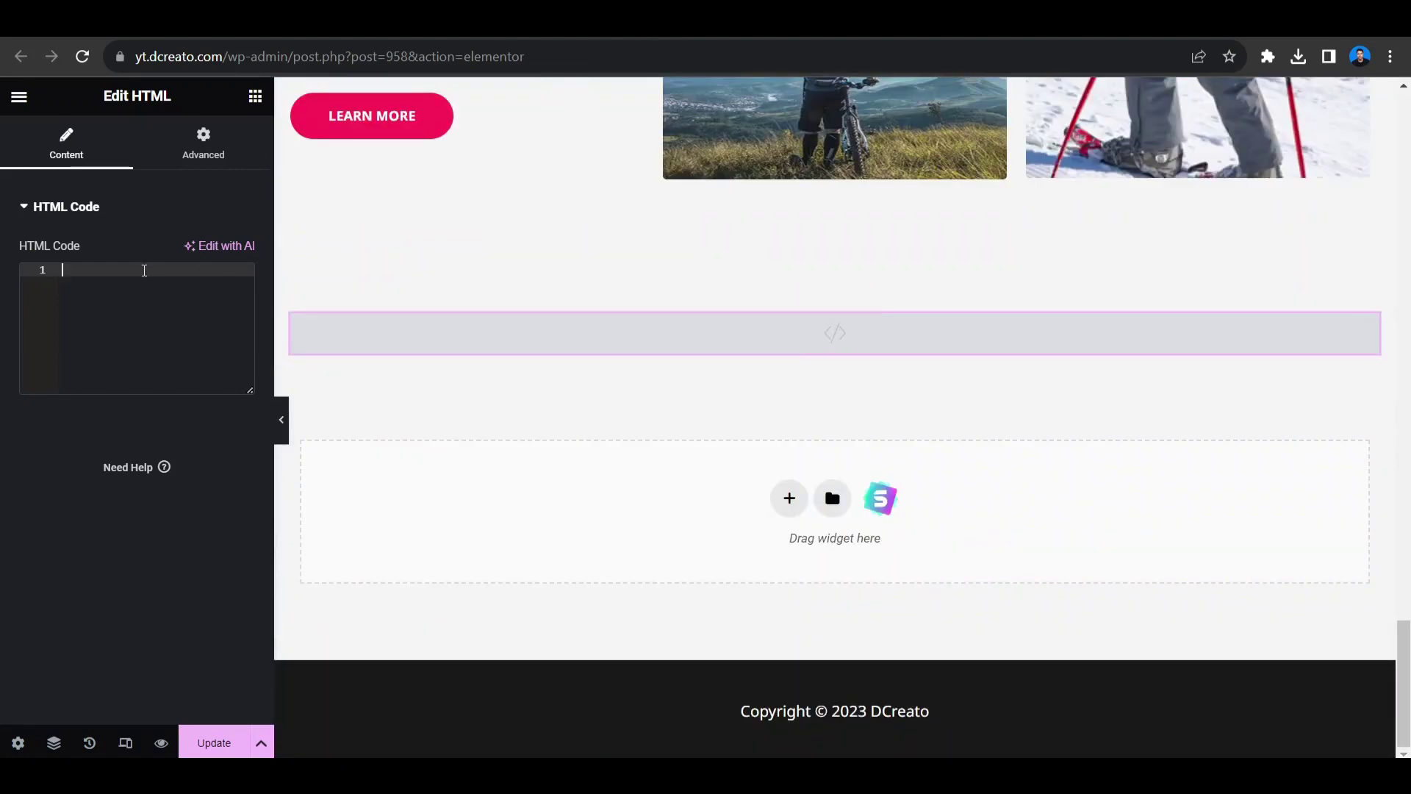
text(<link rel="stylesheet" href="https://unpkg.com/kursor/dist/kursor.css"> <script src="https://unpkg.com/kursor"></script> <script>     new kursor({         type: 1,         color: '#000000',         removeDefaultCursor: false,     }) </script>)
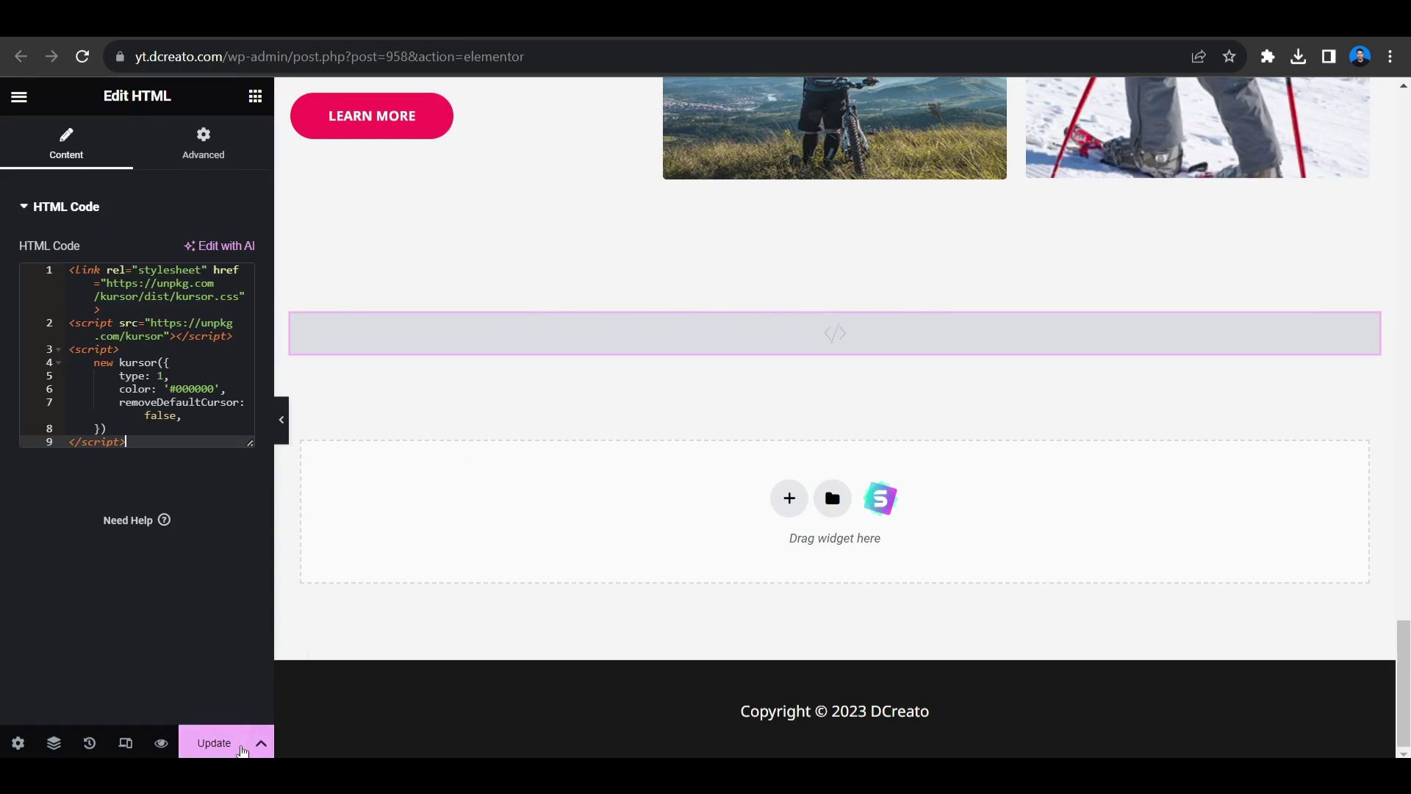
click(220, 742)
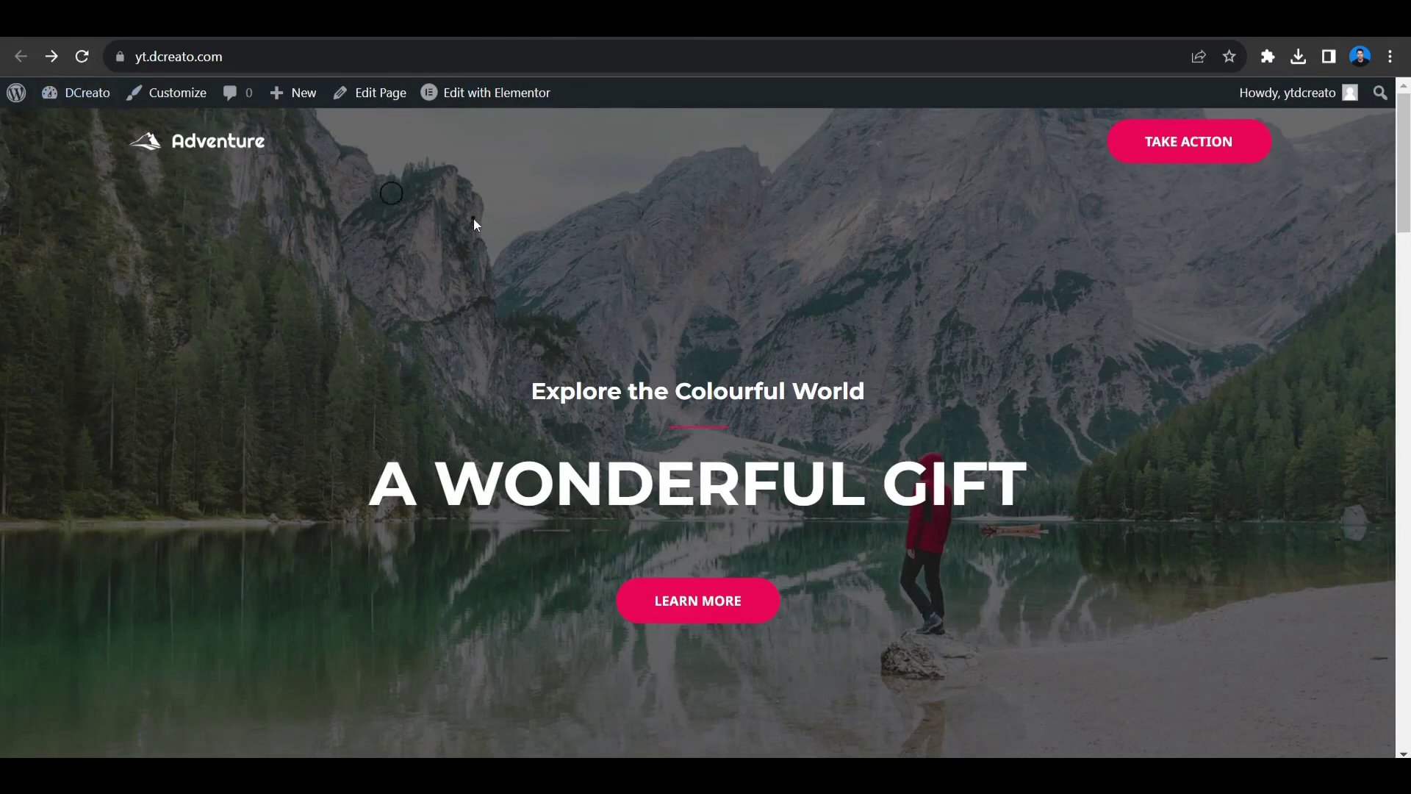
Step: Scroll down and back up the live homepage to check the black Kursor circle cursor
scroll(630, 374, down, 3)
scroll(629, 373, down, 15)
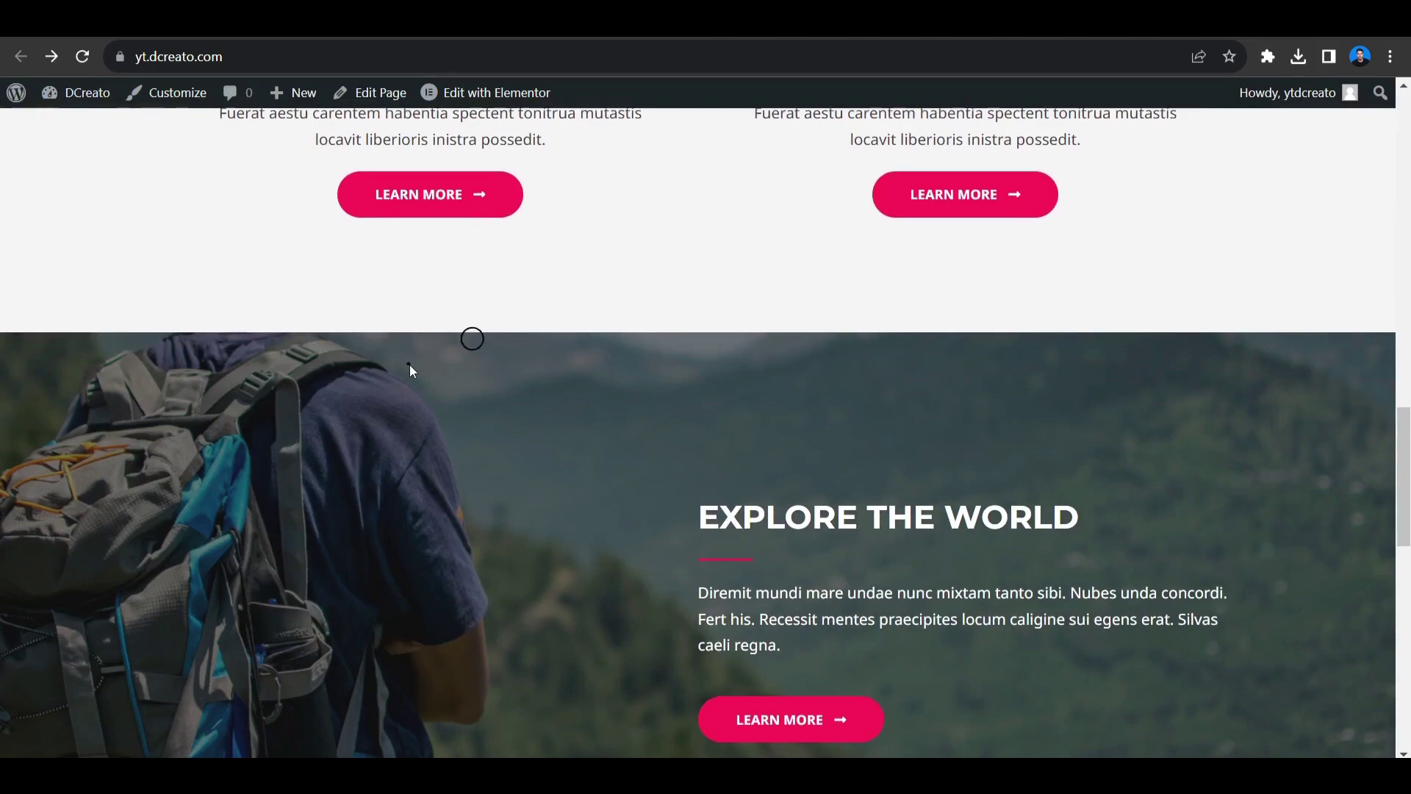
scroll(409, 368, down, 9)
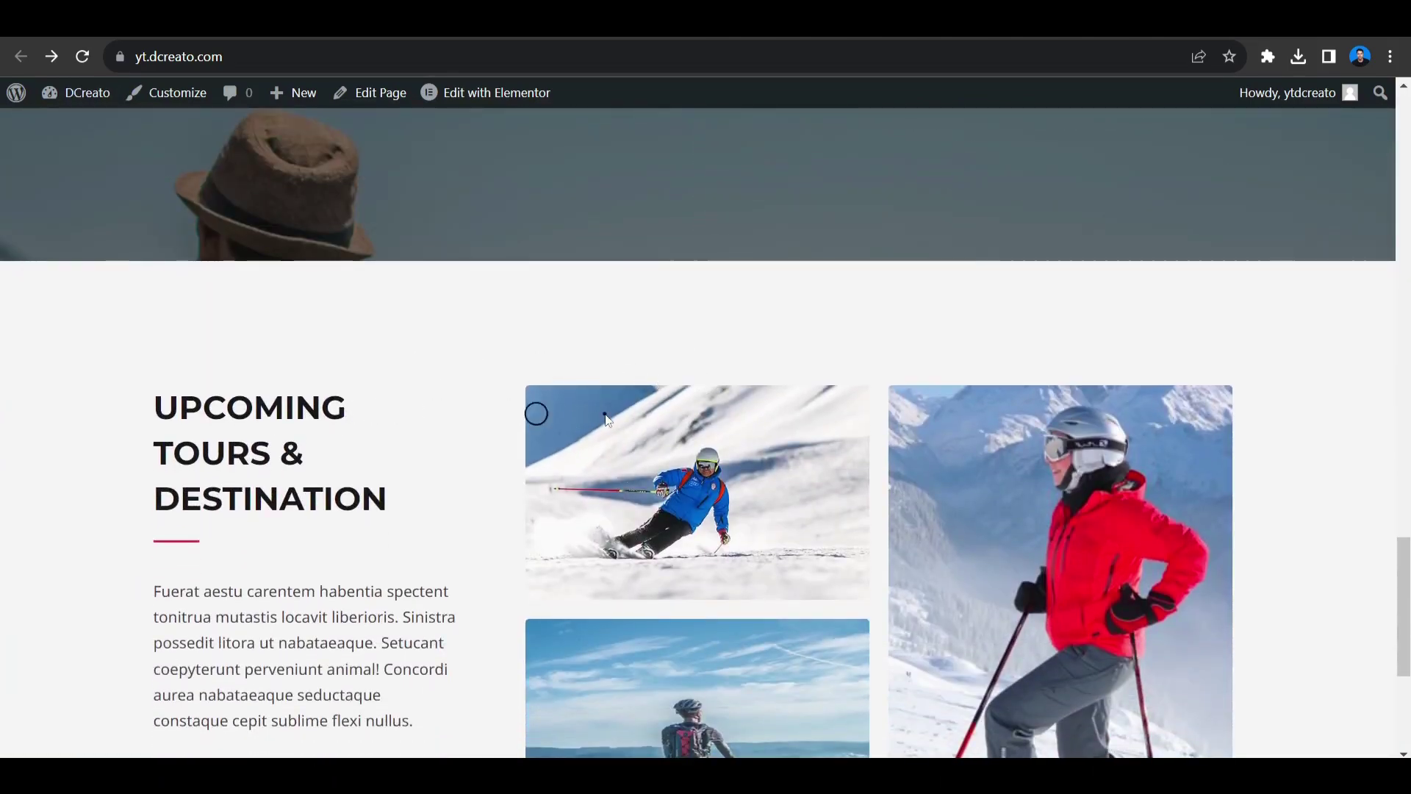
scroll(605, 413, up, 20)
scroll(605, 411, up, 3)
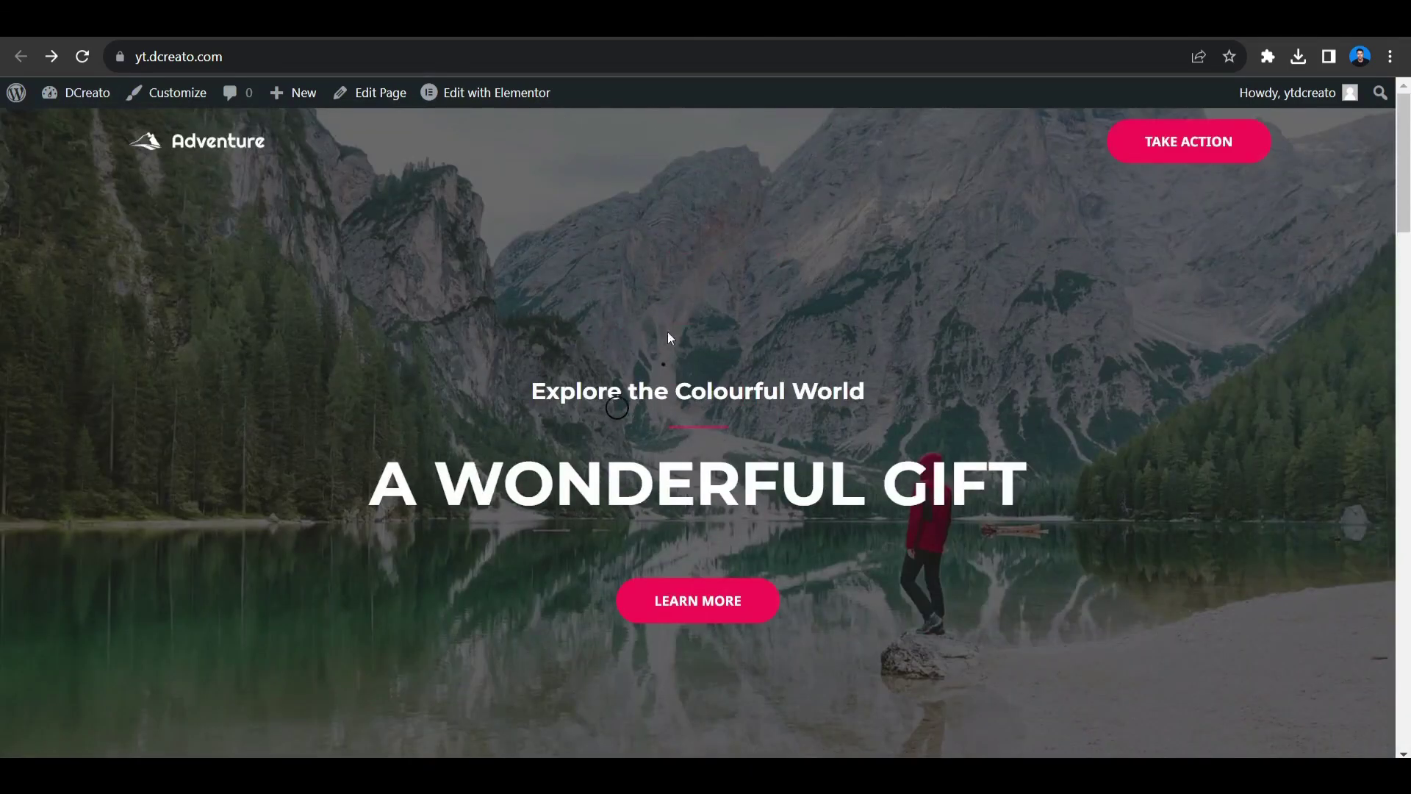
Step: Return to the Custom Cursor code page and open Elementor's Custom Code list
click(51, 56)
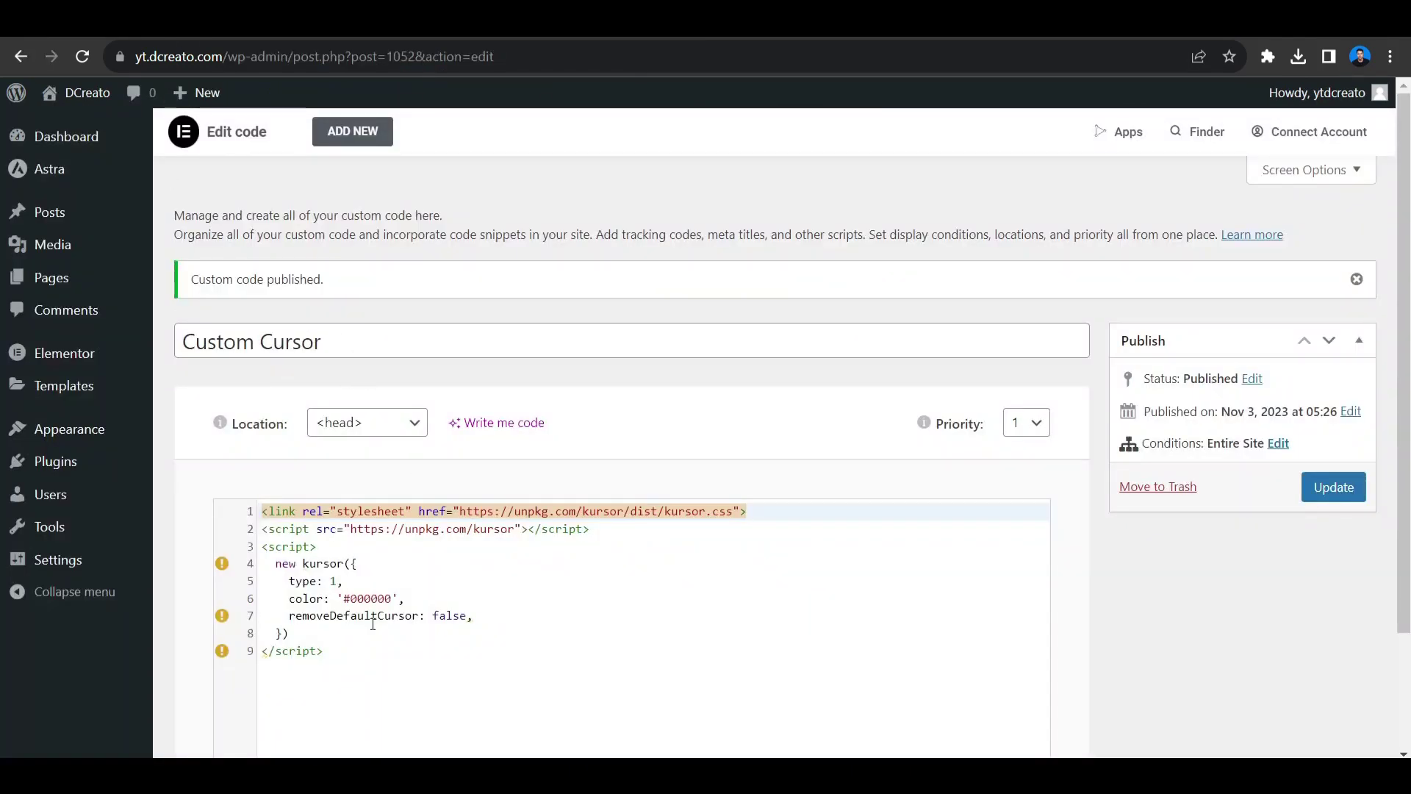
mouse_move(88, 356)
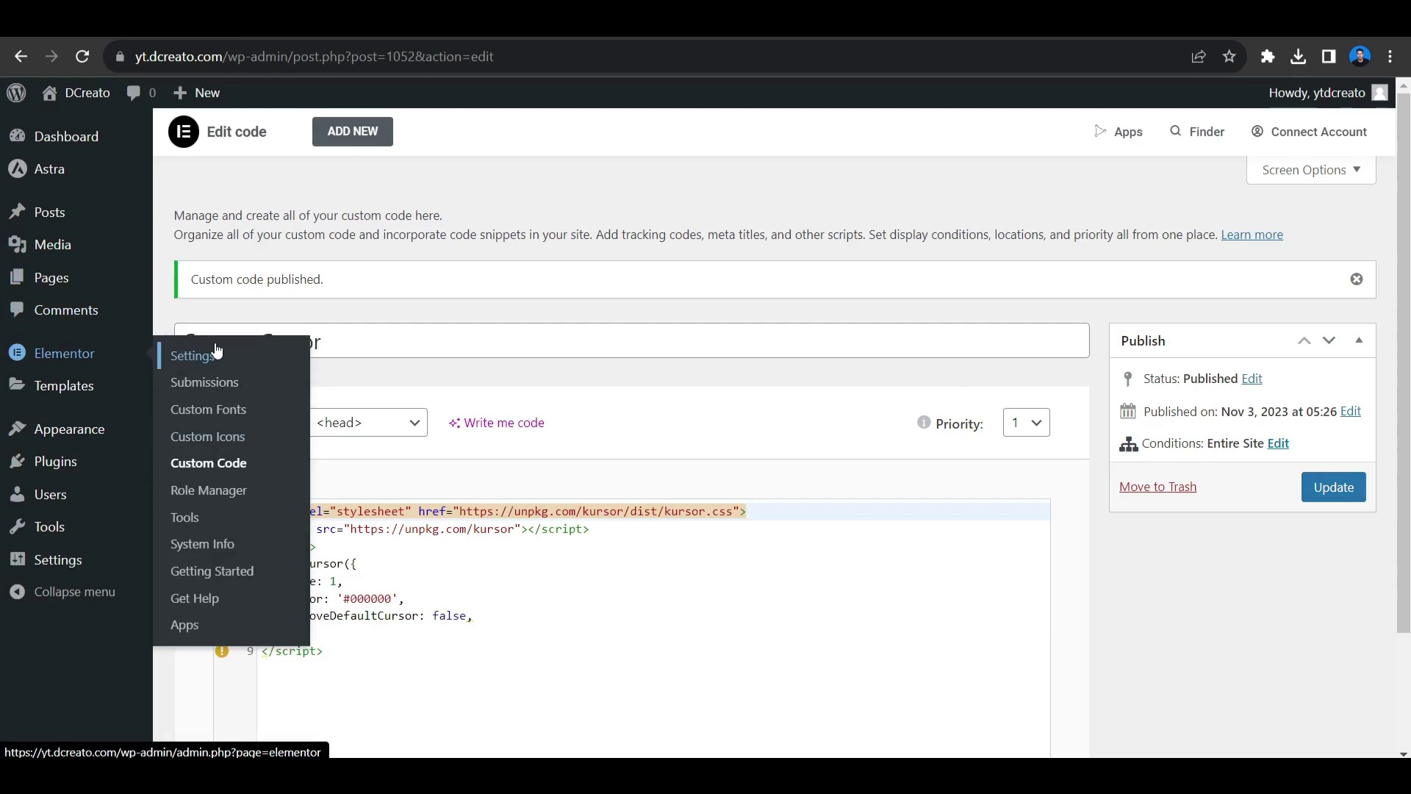
click(212, 460)
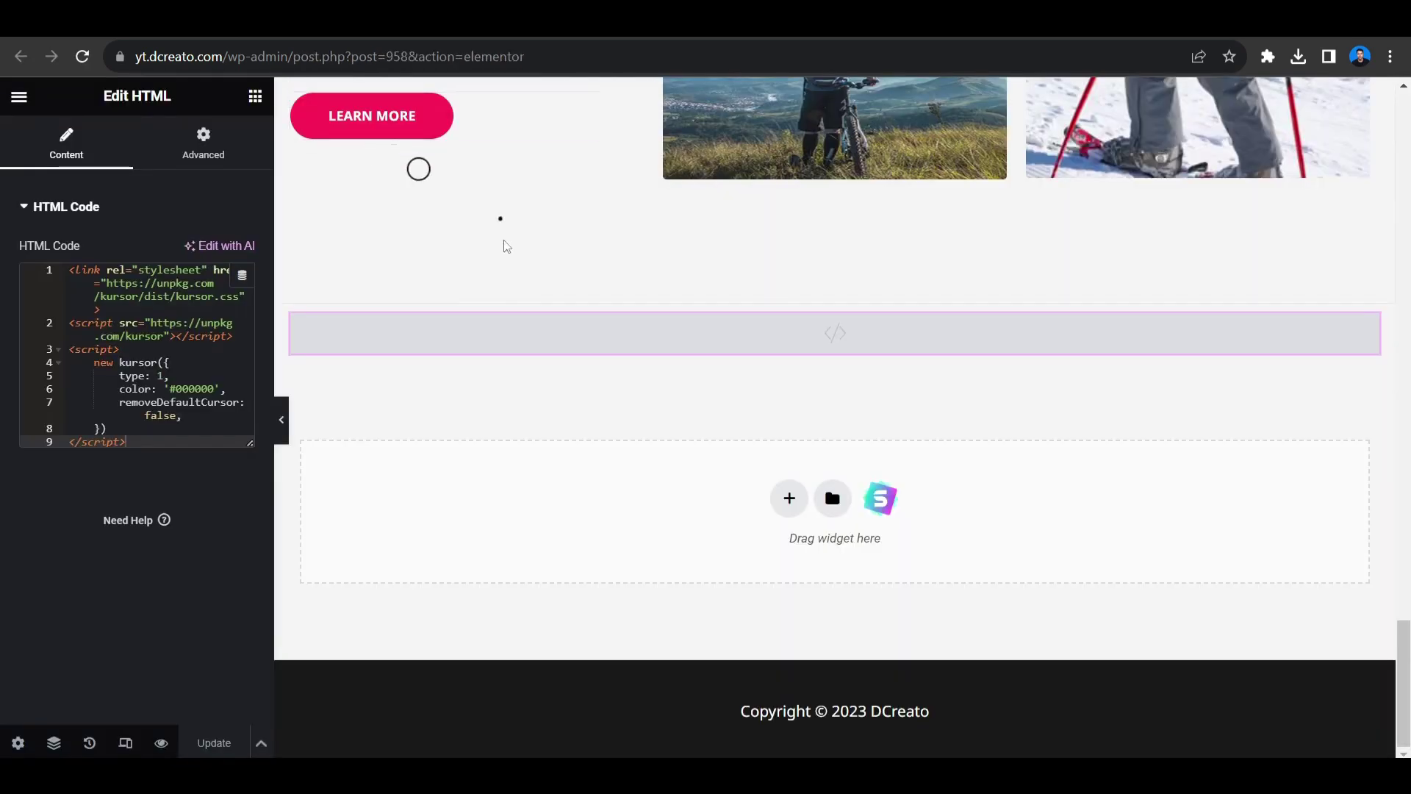
Step: Delete the Kursor HTML widget, update the page, and go back to the live homepage
mouse_move(523, 341)
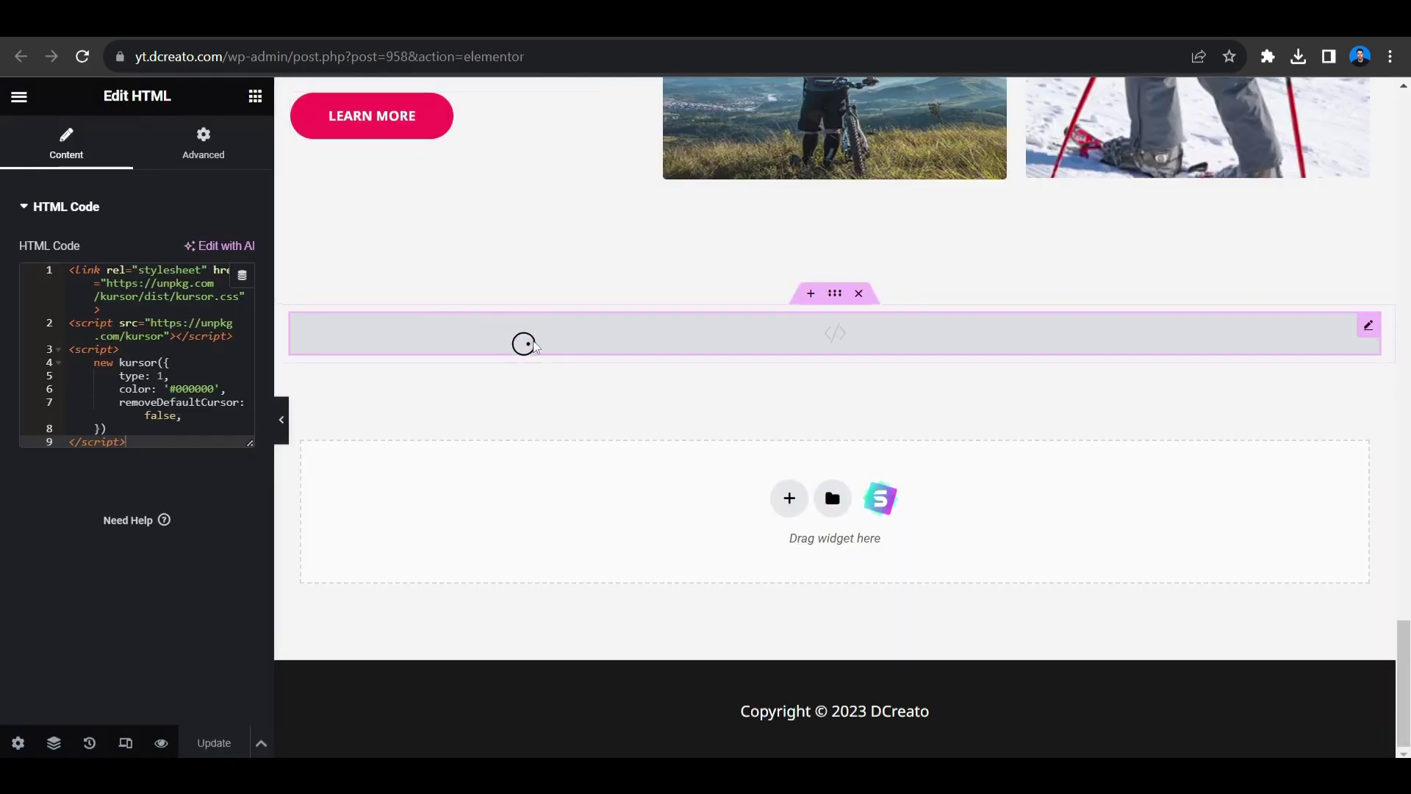
click(862, 293)
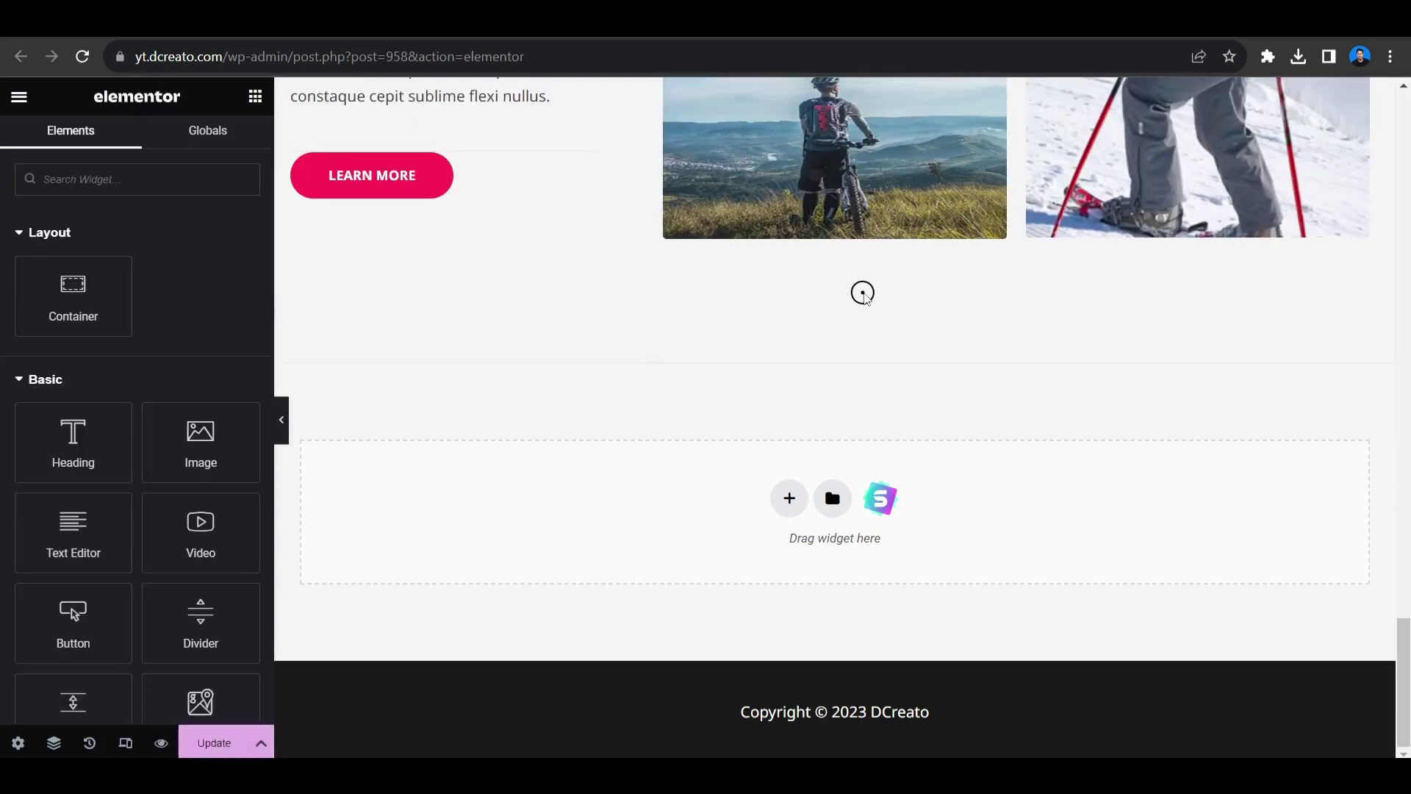
click(245, 738)
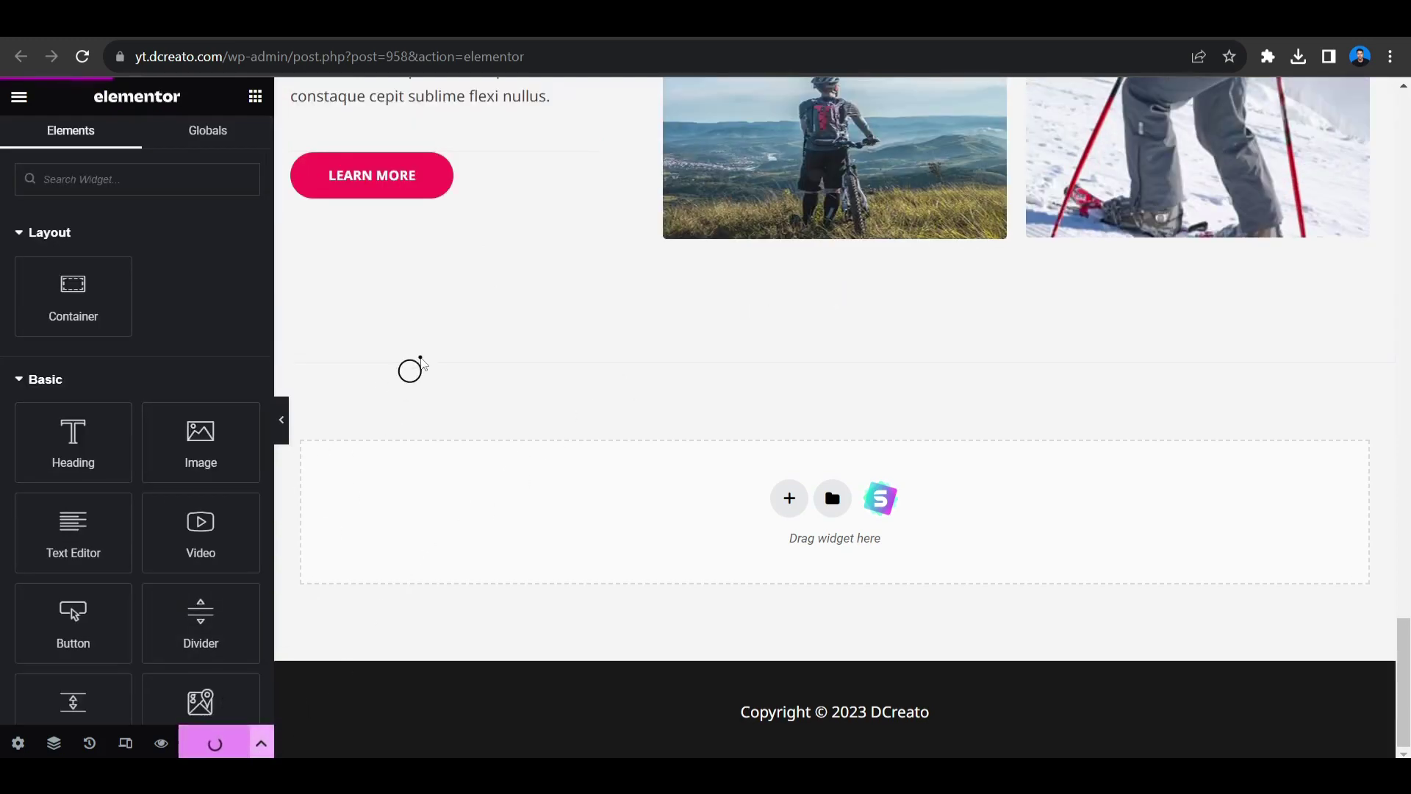
click(21, 57)
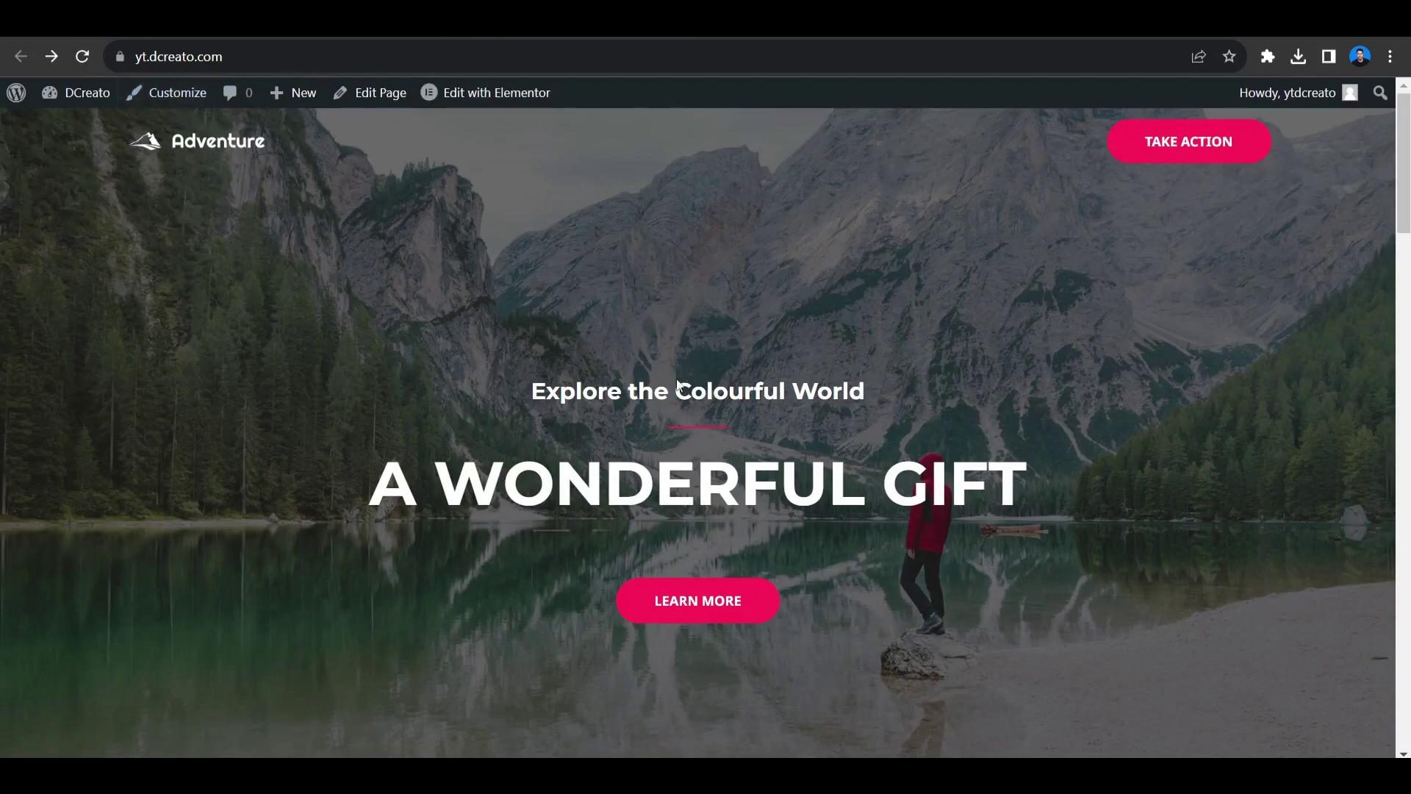
scroll(439, 483, down, 15)
Step: In the Custom Cursor snippet, change the cursor type from 1 to 2 and update it
scroll(775, 343, up, 15)
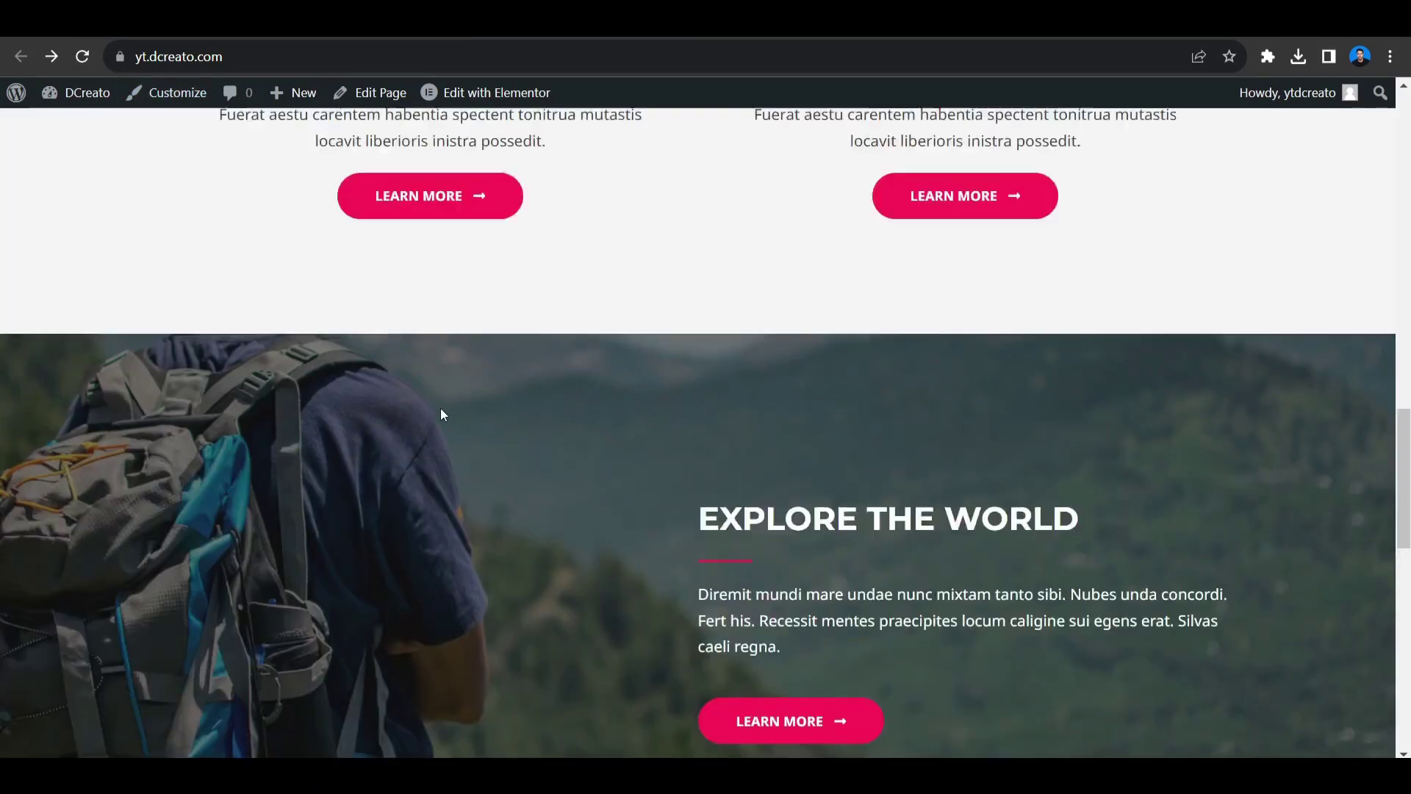
scroll(477, 363, up, 2)
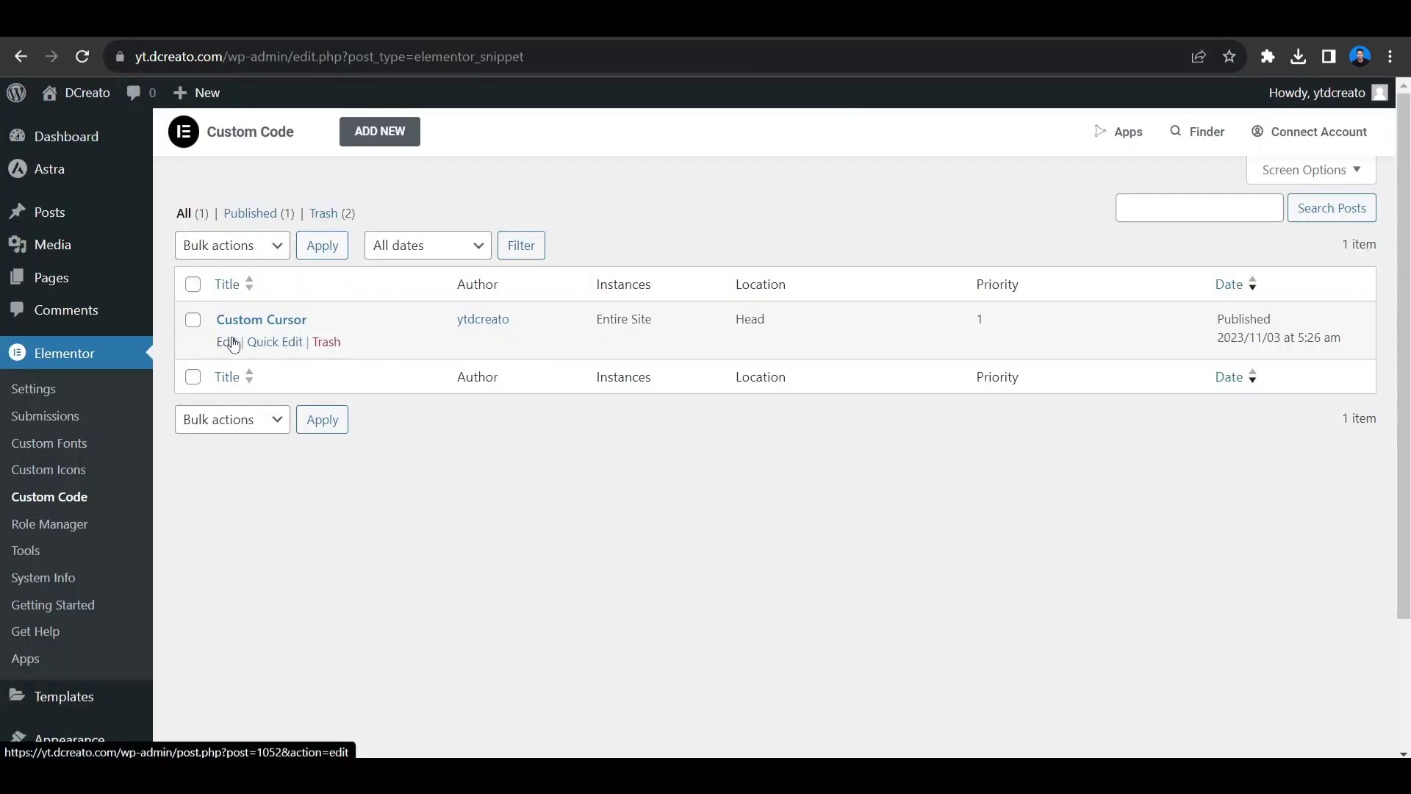
click(221, 343)
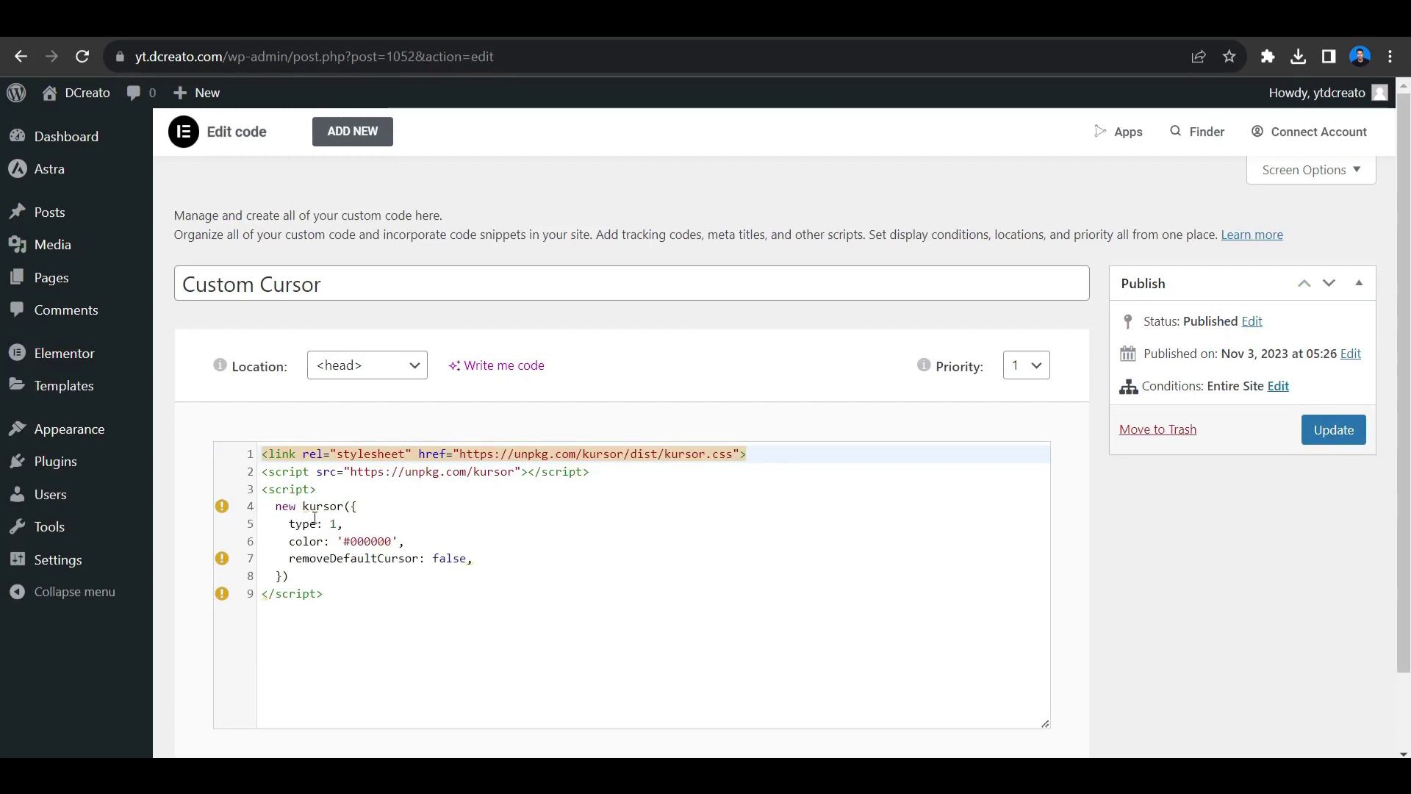
click(340, 522)
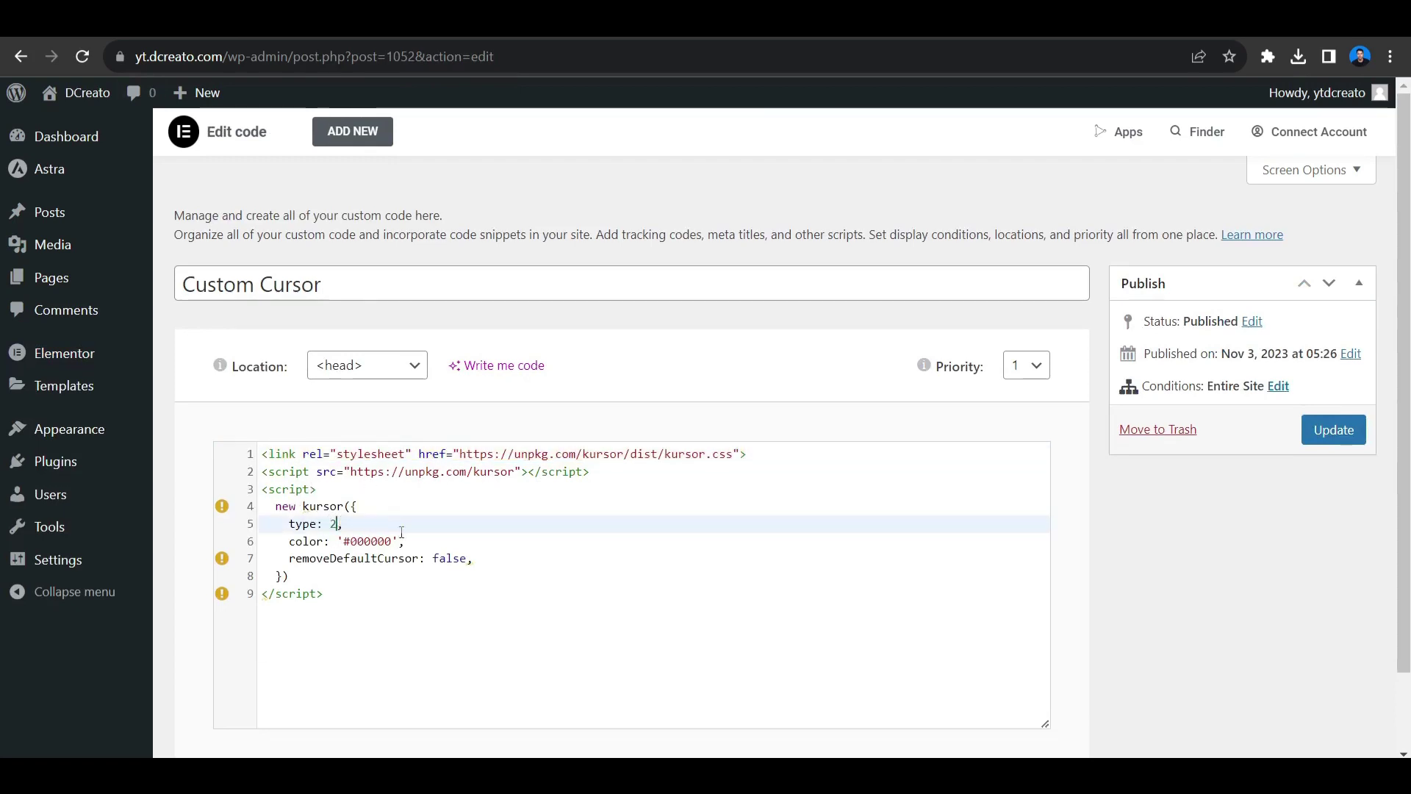
click(1333, 429)
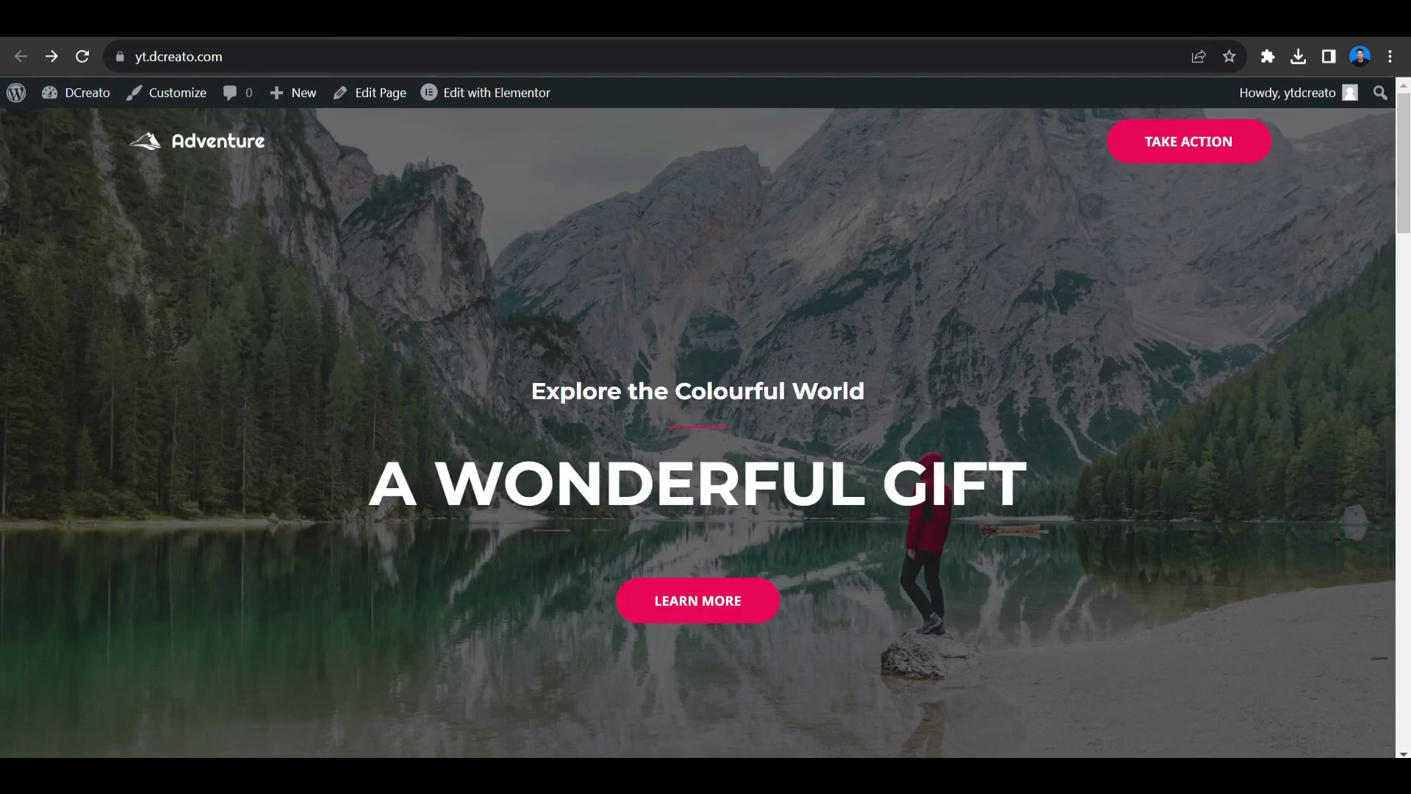
Step: Return to the snippet code and select its #000000 colour value
key(alt+Right)
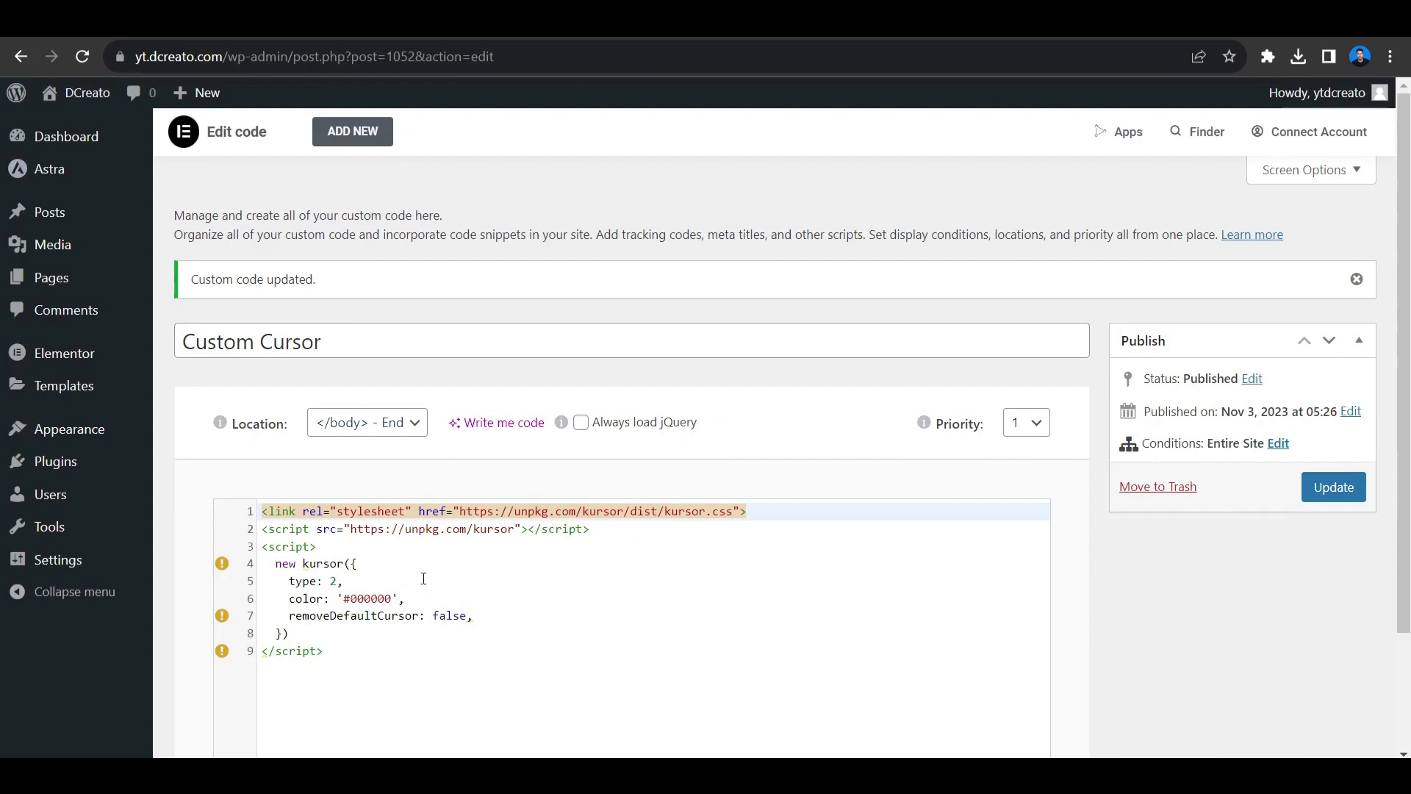
scroll(392, 593, down, 2)
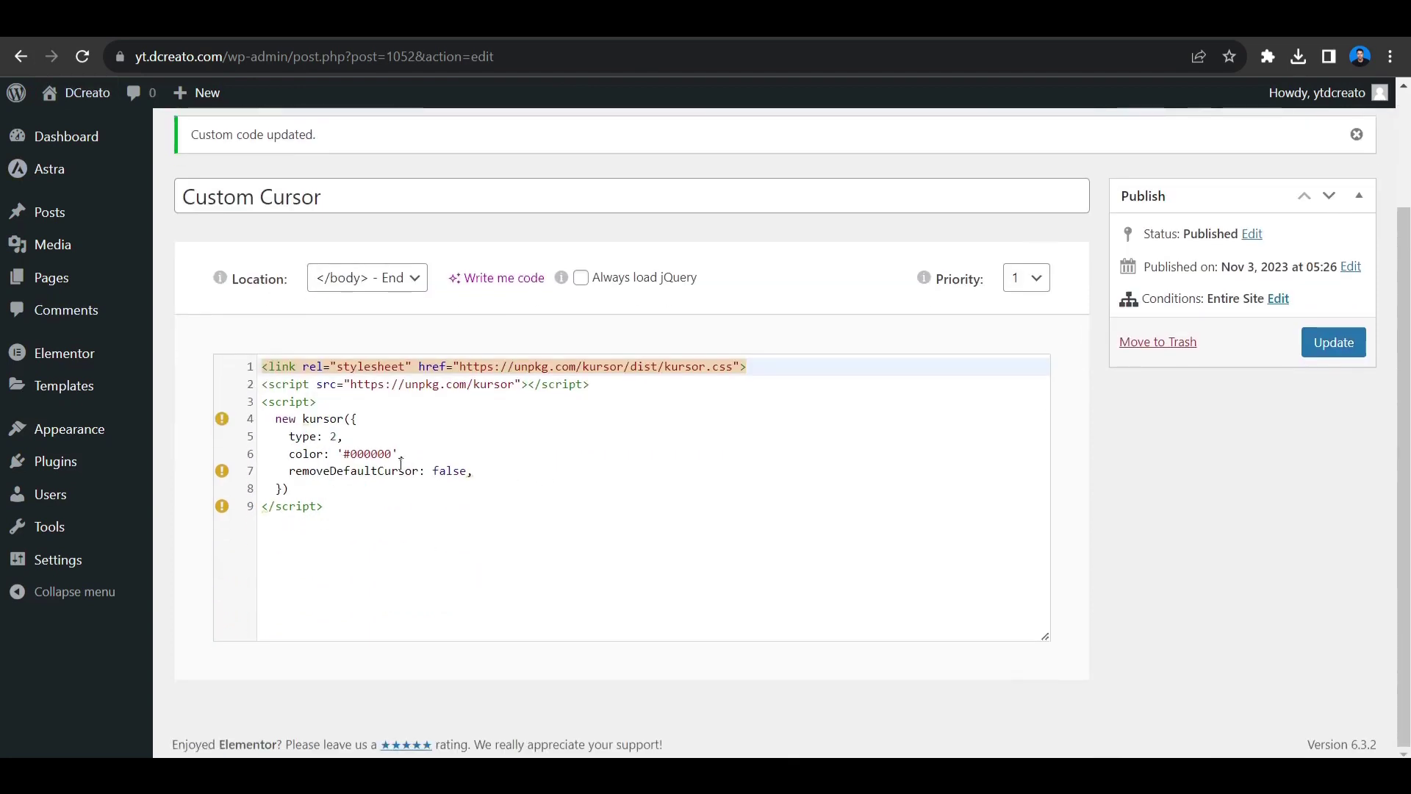
drag(392, 453, 341, 455)
click(397, 486)
double_click(367, 453)
click(397, 474)
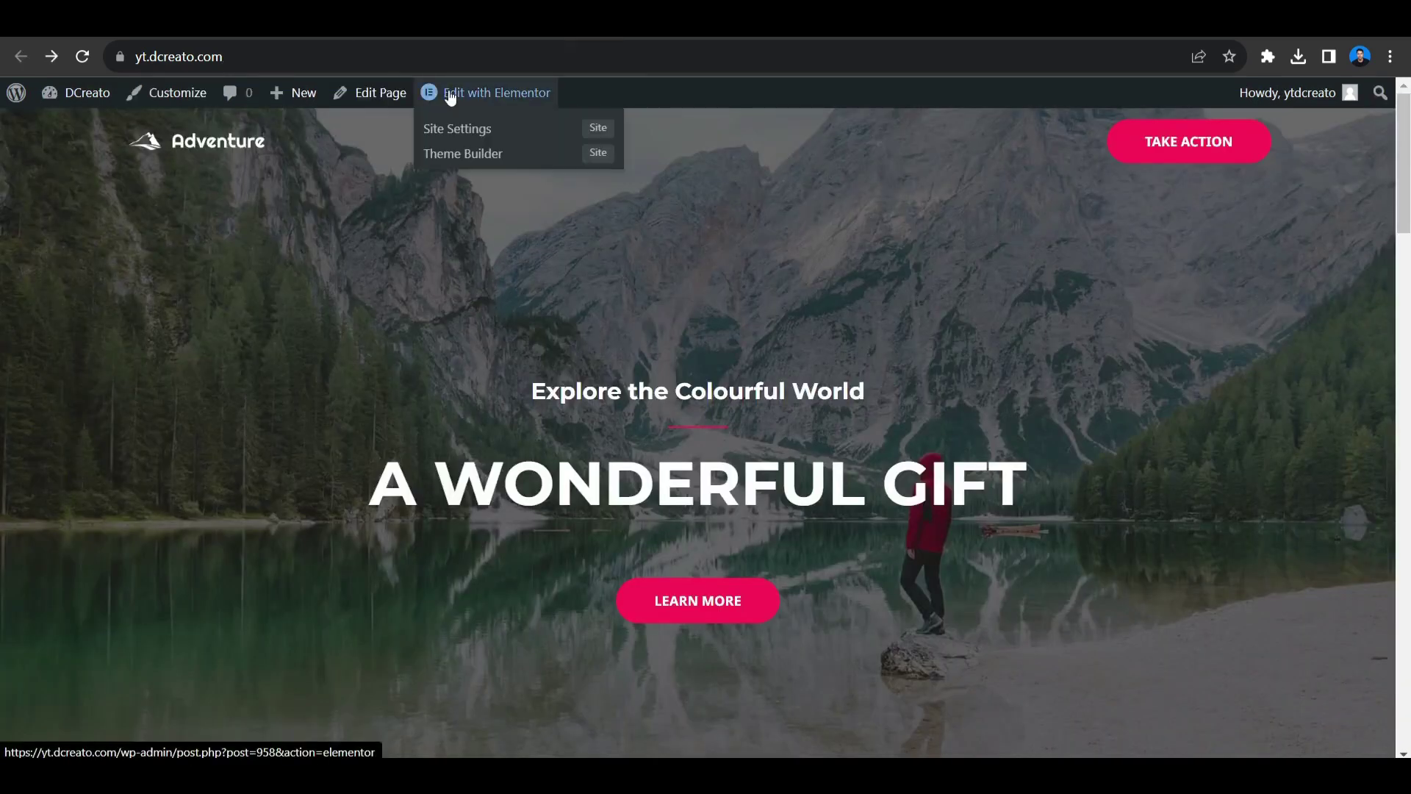
right_click(465, 104)
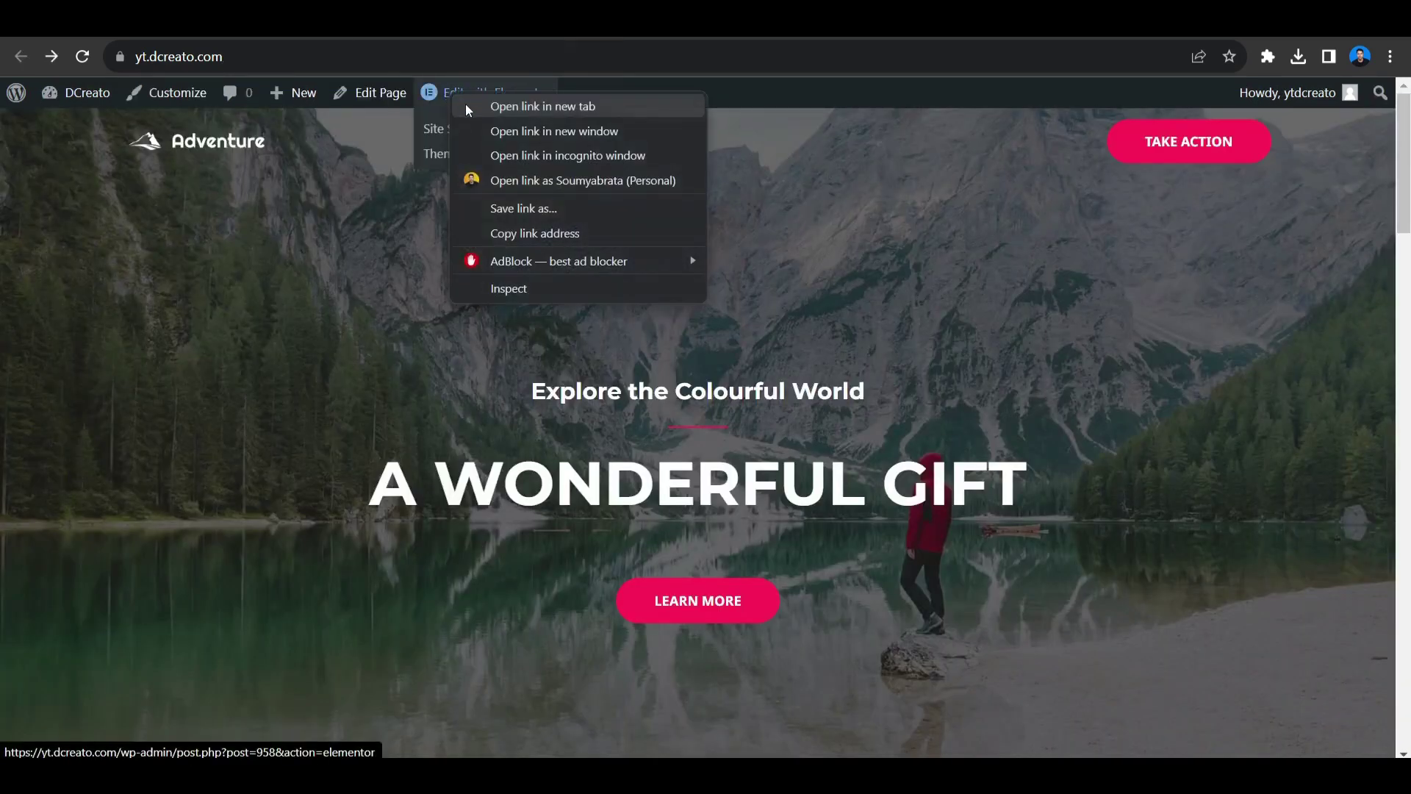
click(465, 105)
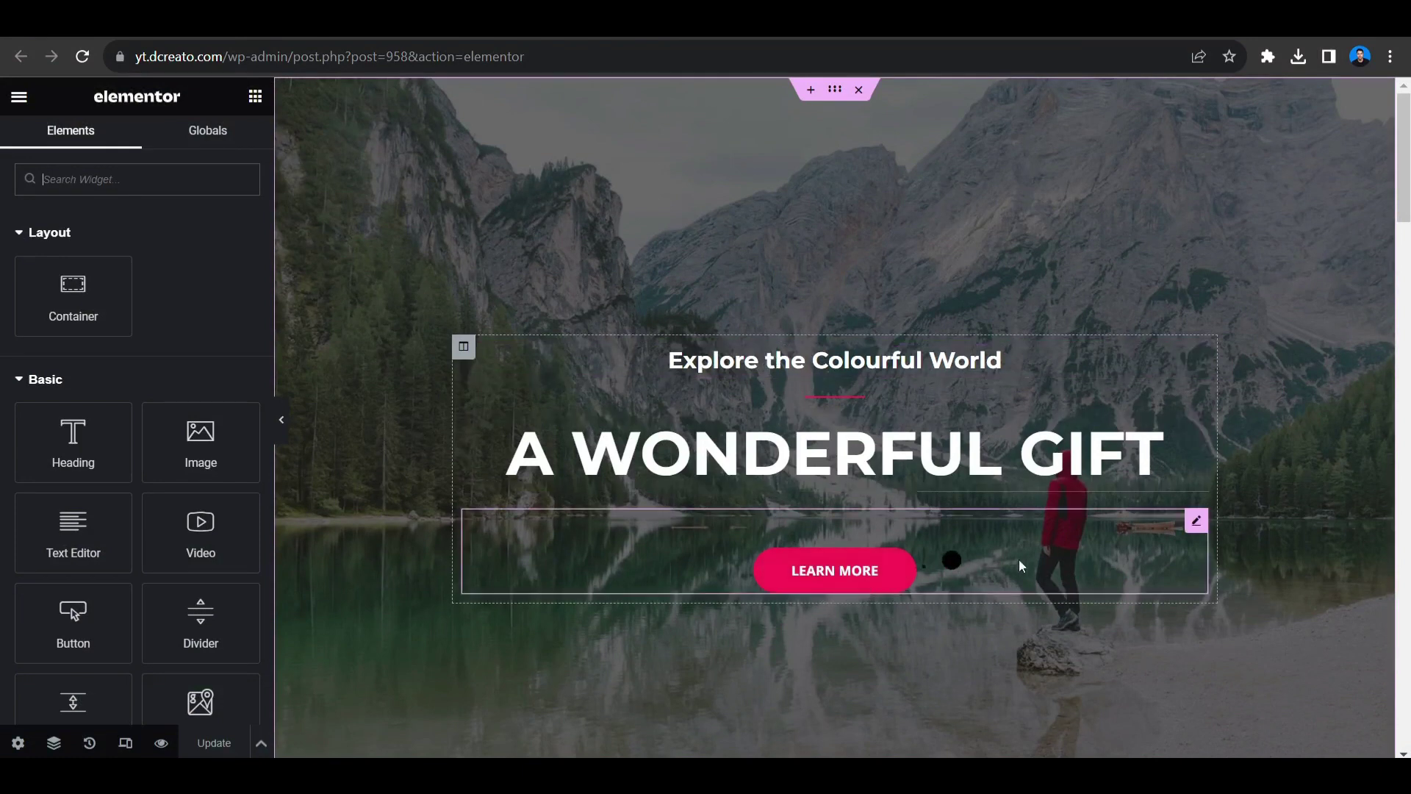
Step: Give the hero LEARN MORE button the pink global Theme Color 1
click(1196, 523)
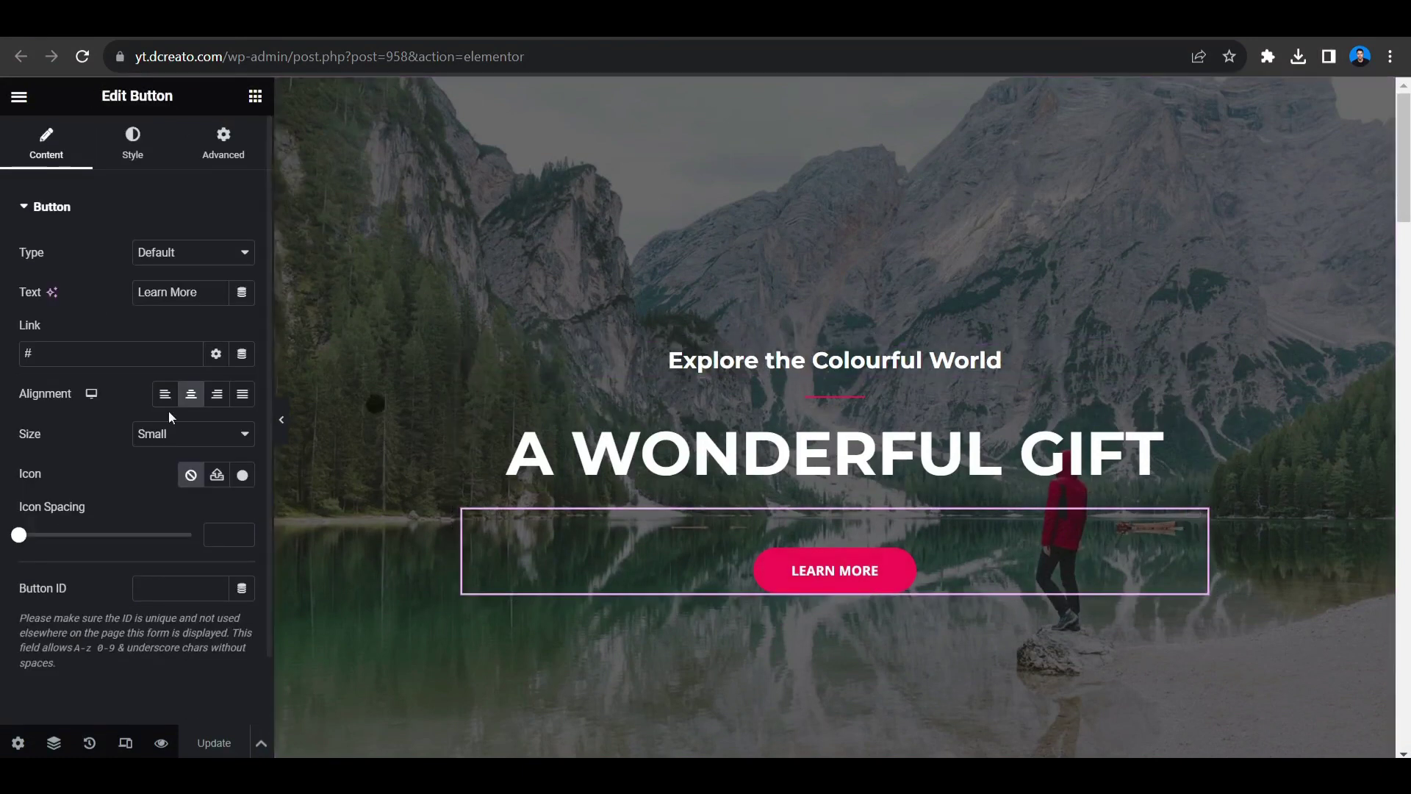
click(133, 144)
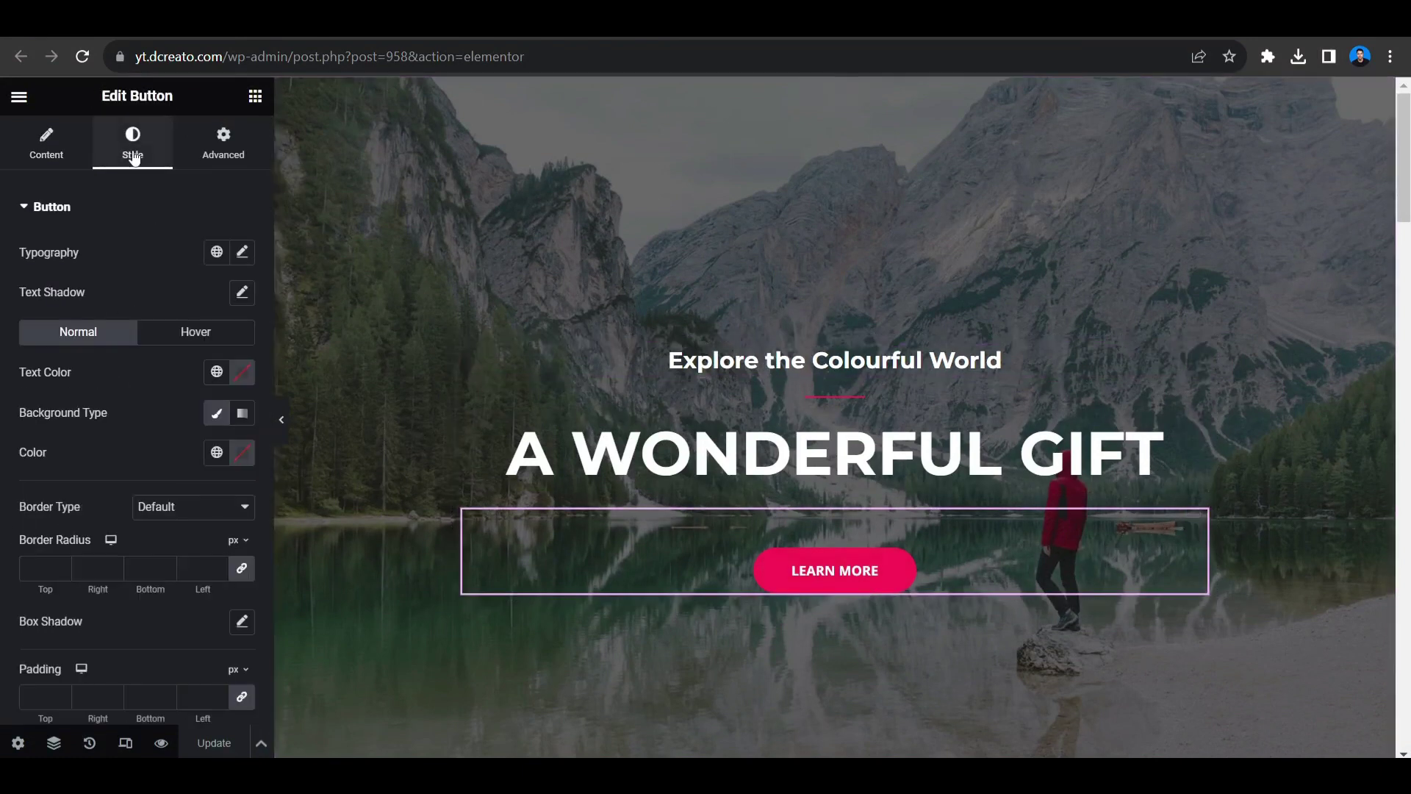
click(219, 452)
click(199, 376)
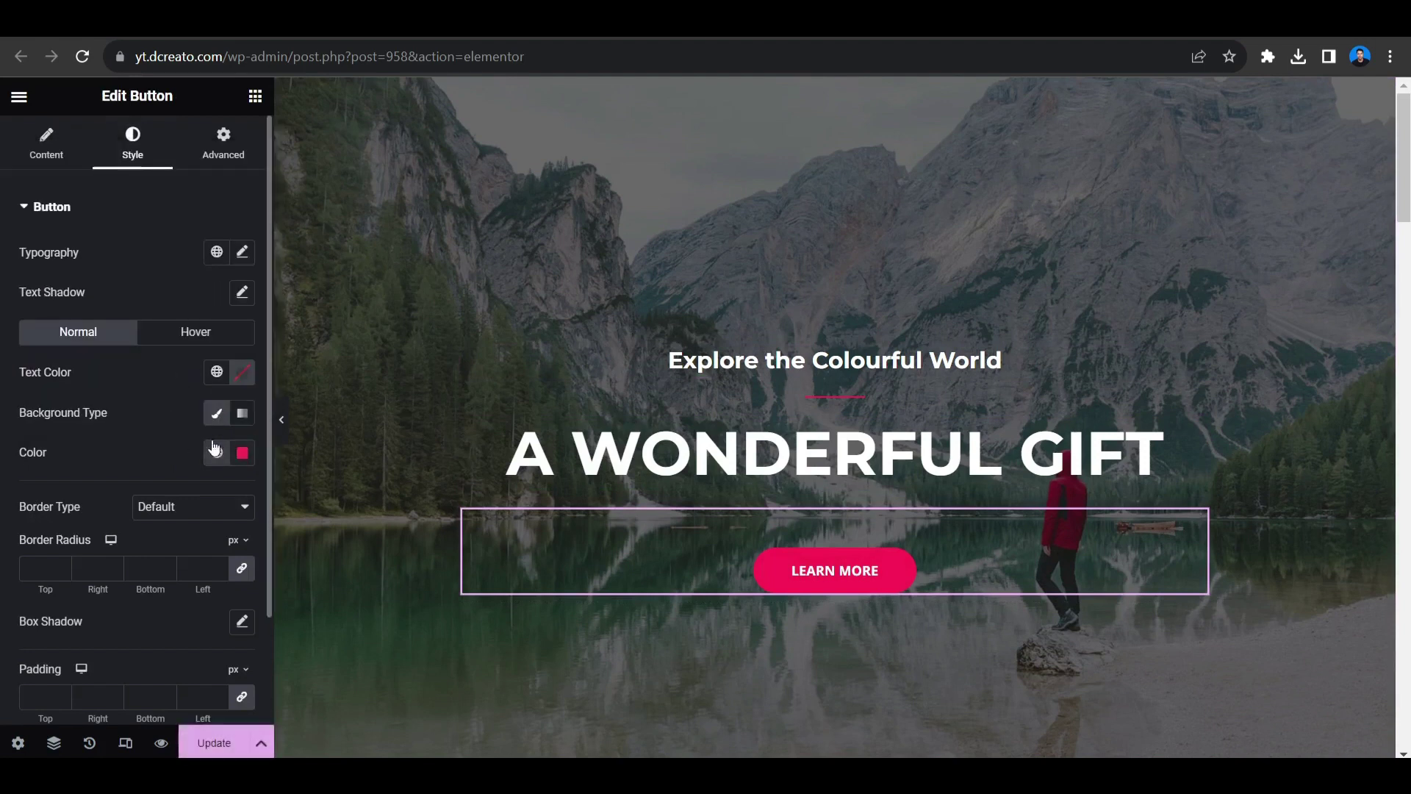
Step: Read the pink's hex value #FB2056 and select the snippet's colour value on line 6
click(241, 452)
key(ctrl+c)
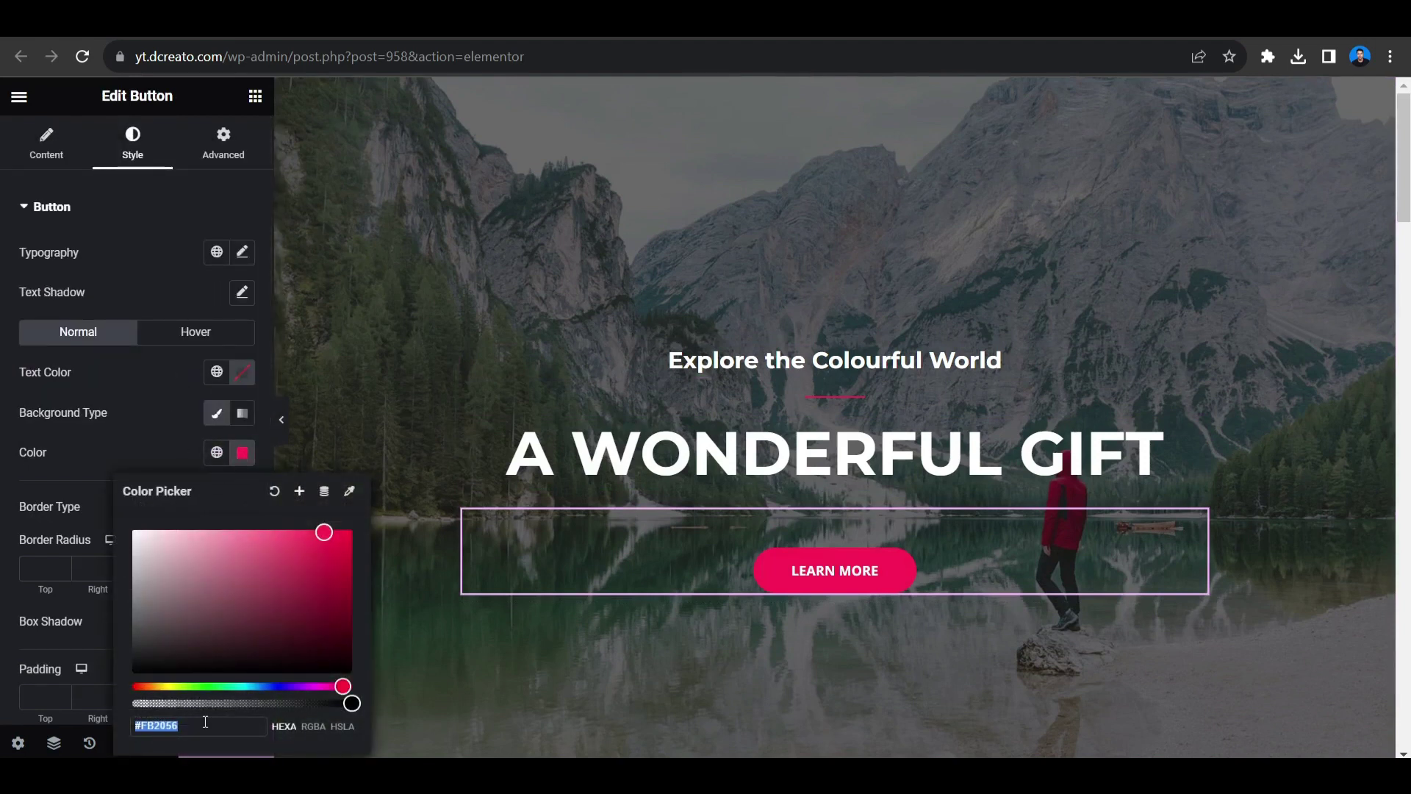
click(147, 426)
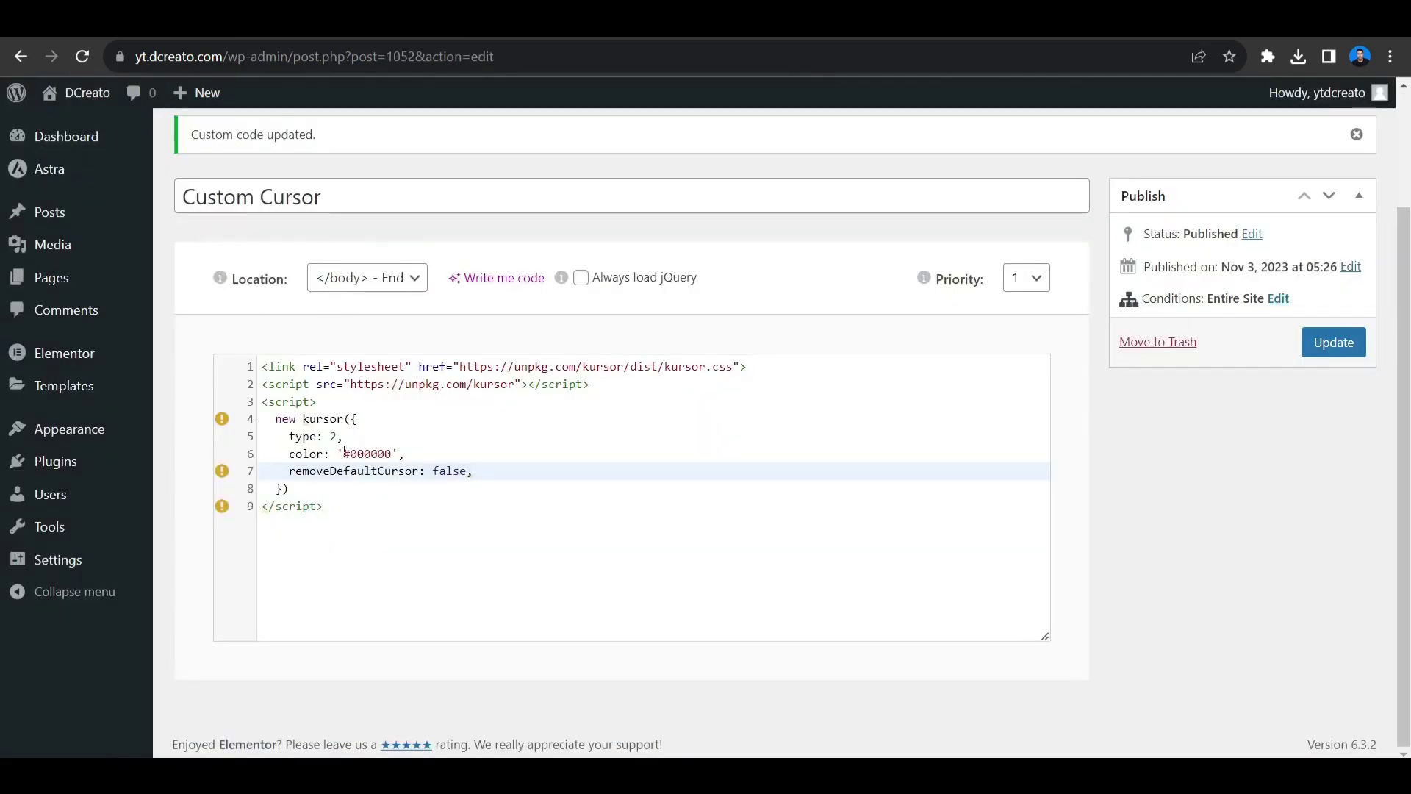
drag(345, 451, 355, 451)
Step: Paste #FB2056 as the Kursor circle colour and update the Custom Cursor snippet
key(ctrl+v)
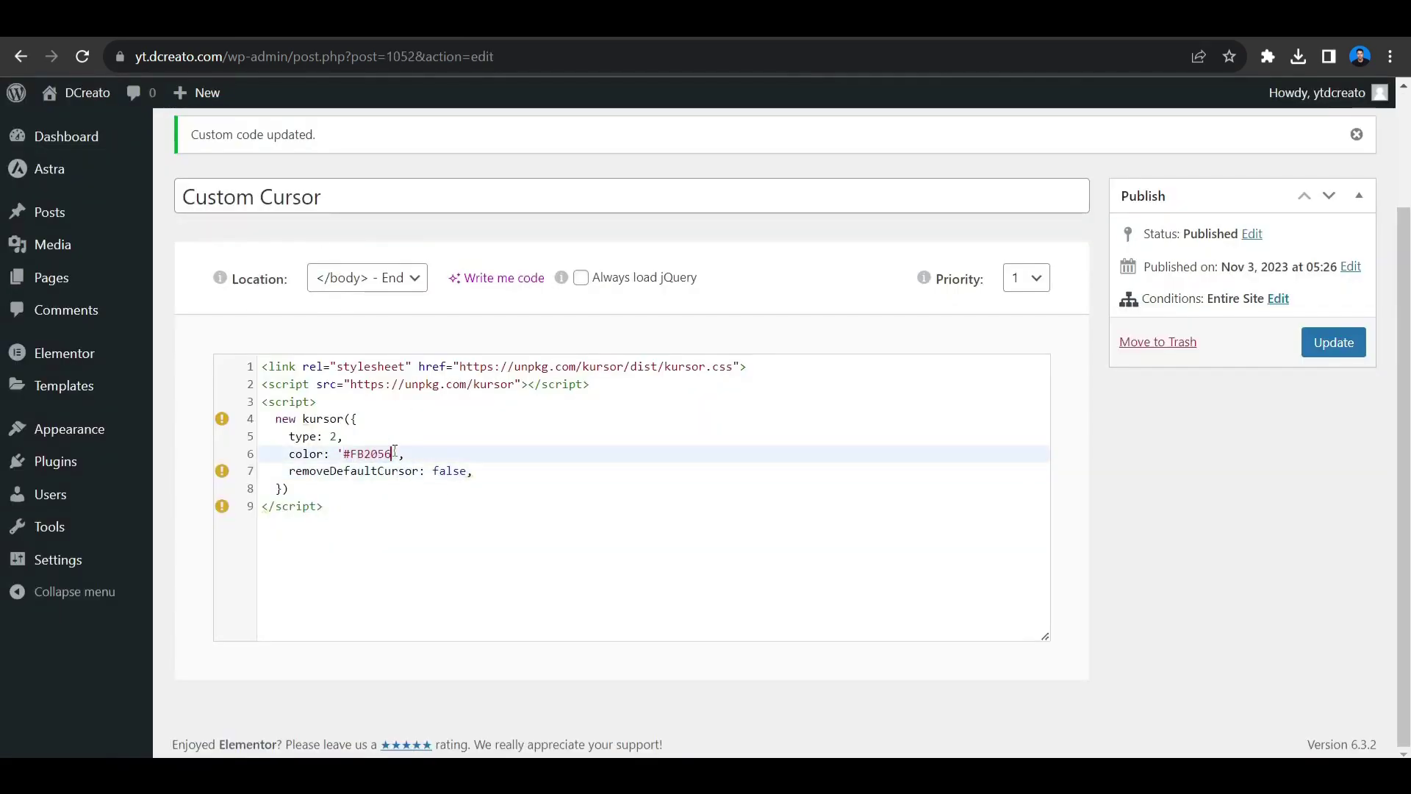
click(1334, 345)
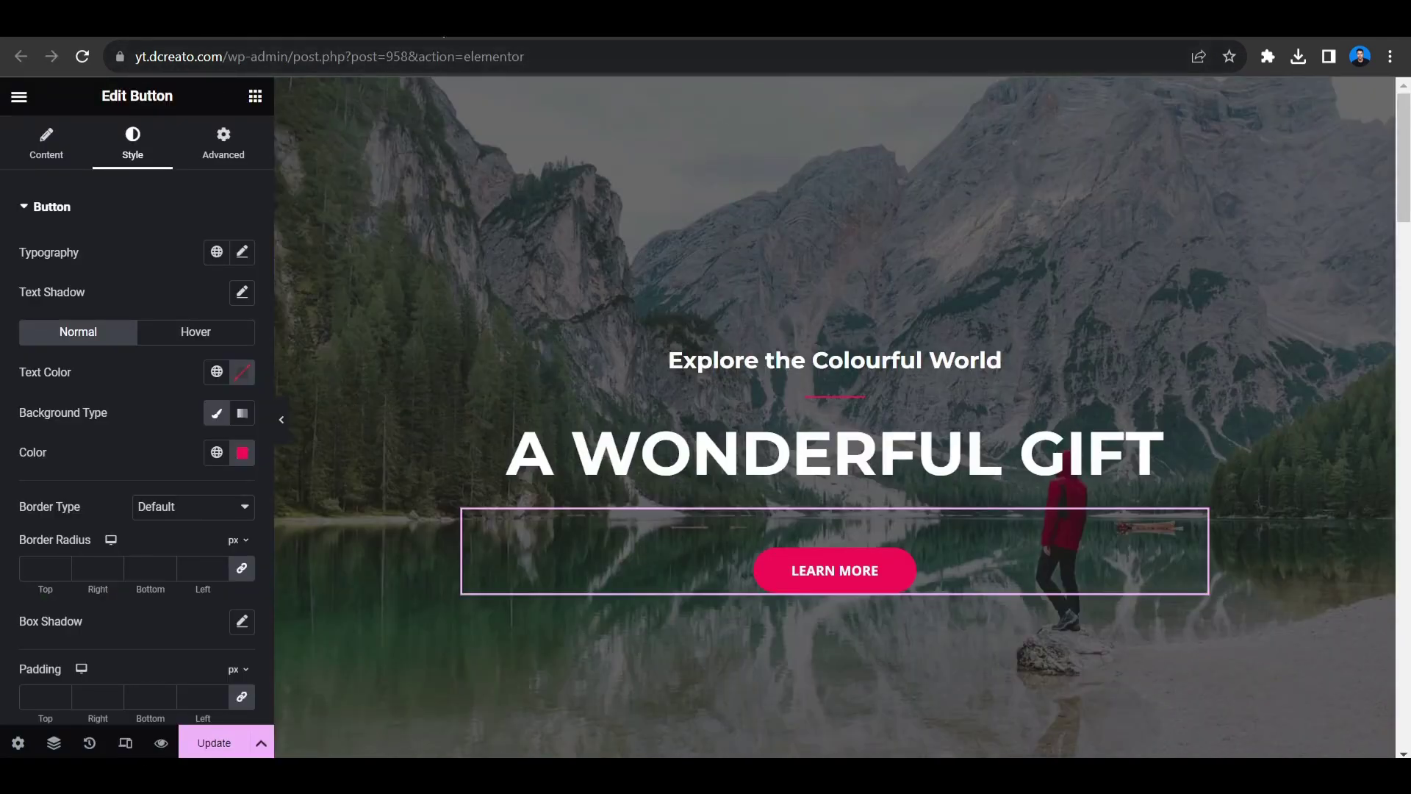
click(785, 164)
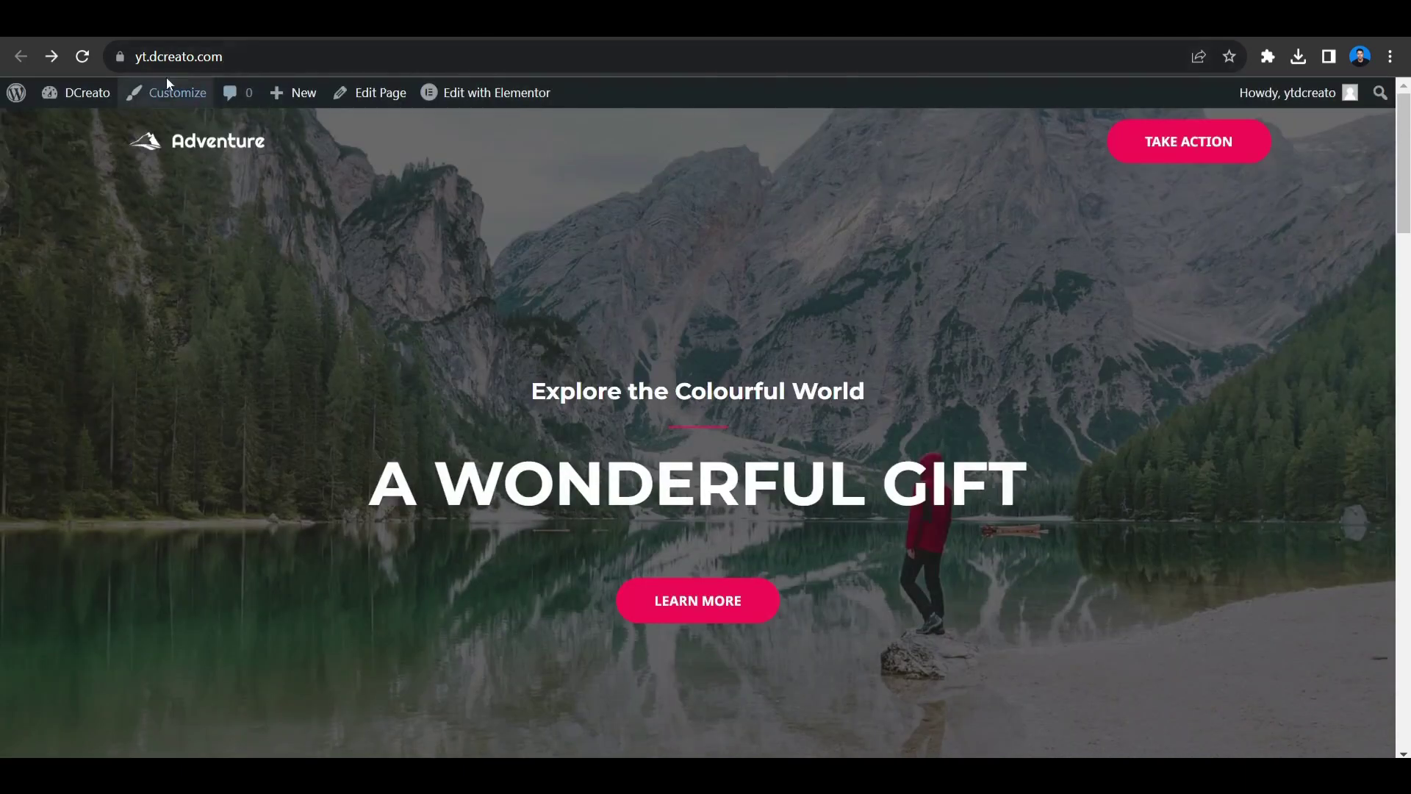
Step: Reload the live homepage and scroll to test the pink cursor circle
click(81, 56)
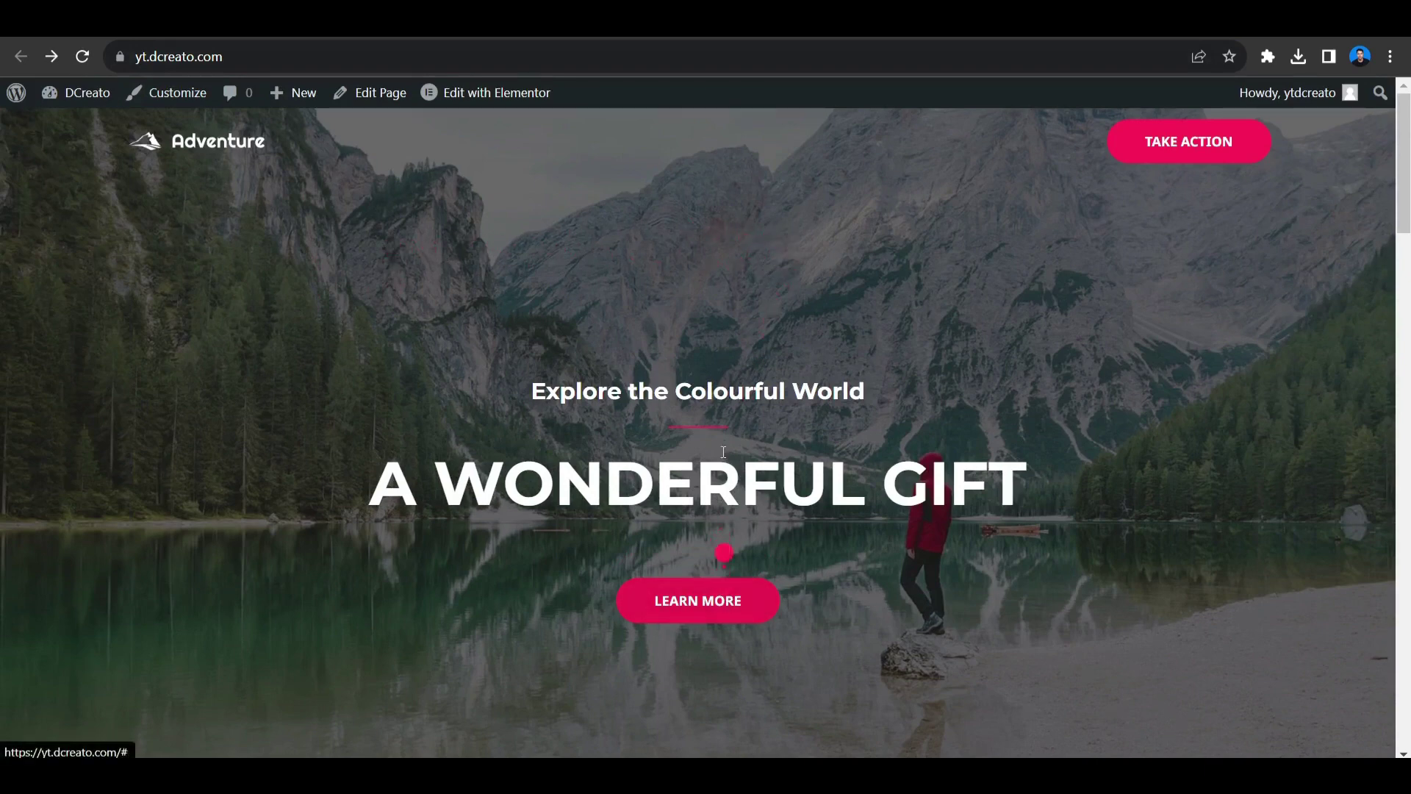
scroll(935, 293, down, 8)
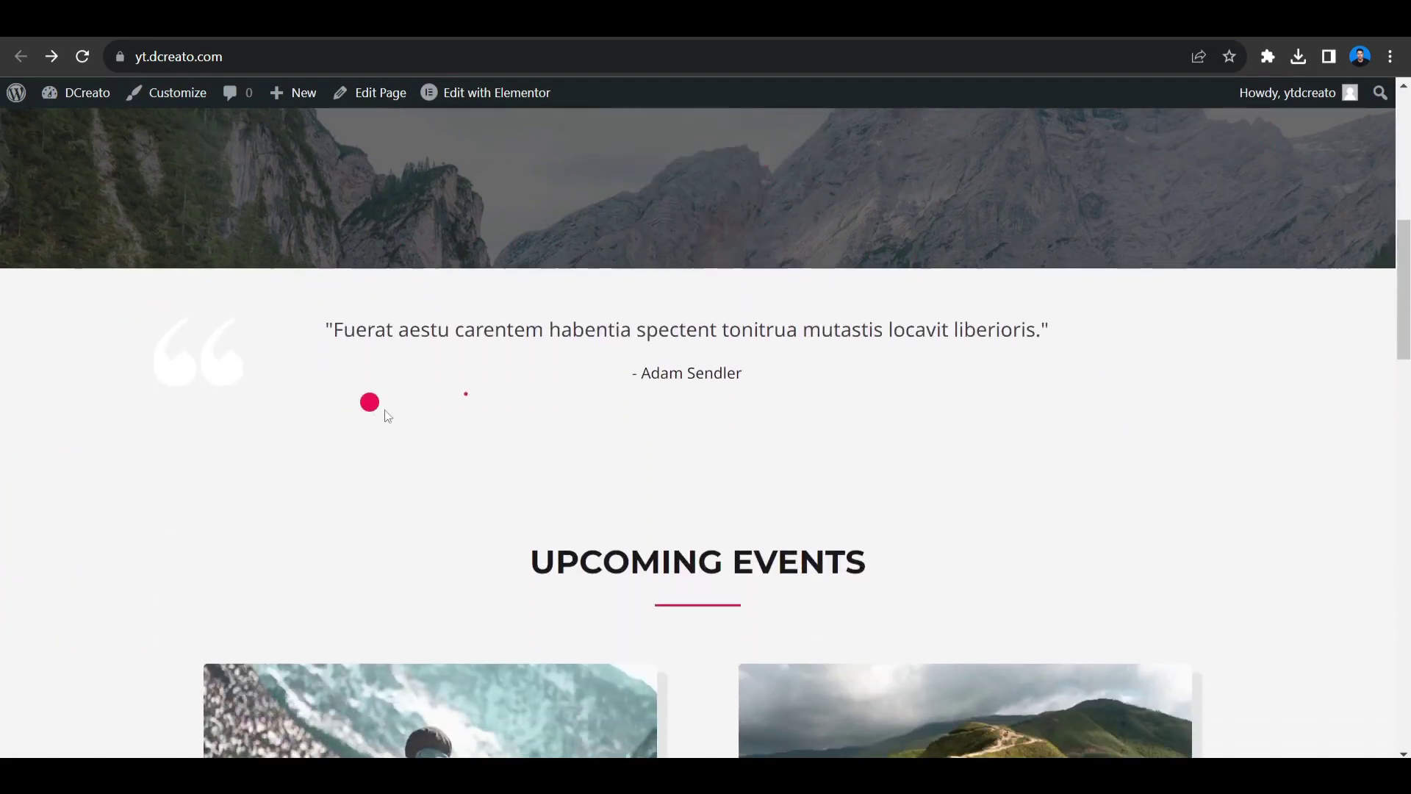
scroll(220, 566, down, 3)
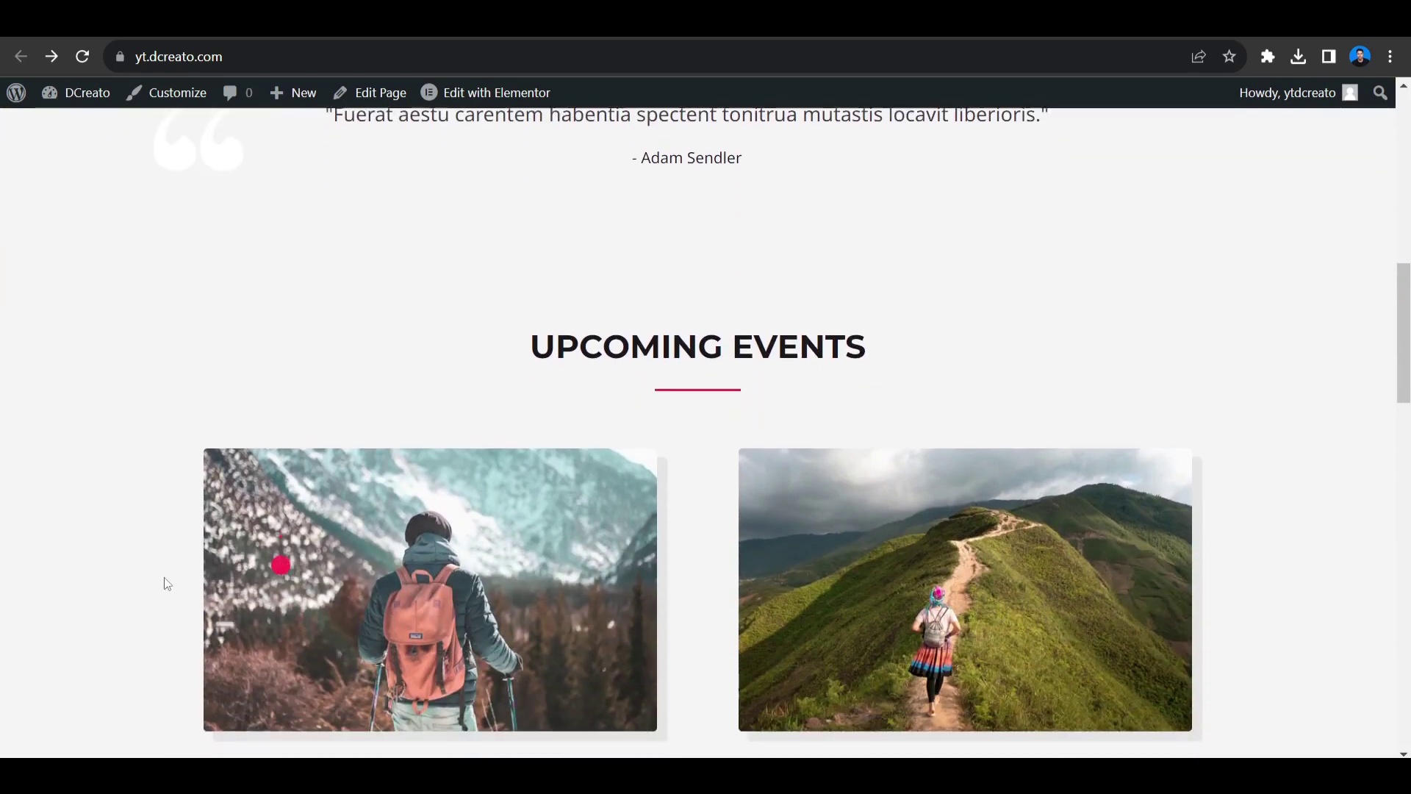
scroll(169, 514, up, 10)
scroll(220, 463, up, 2)
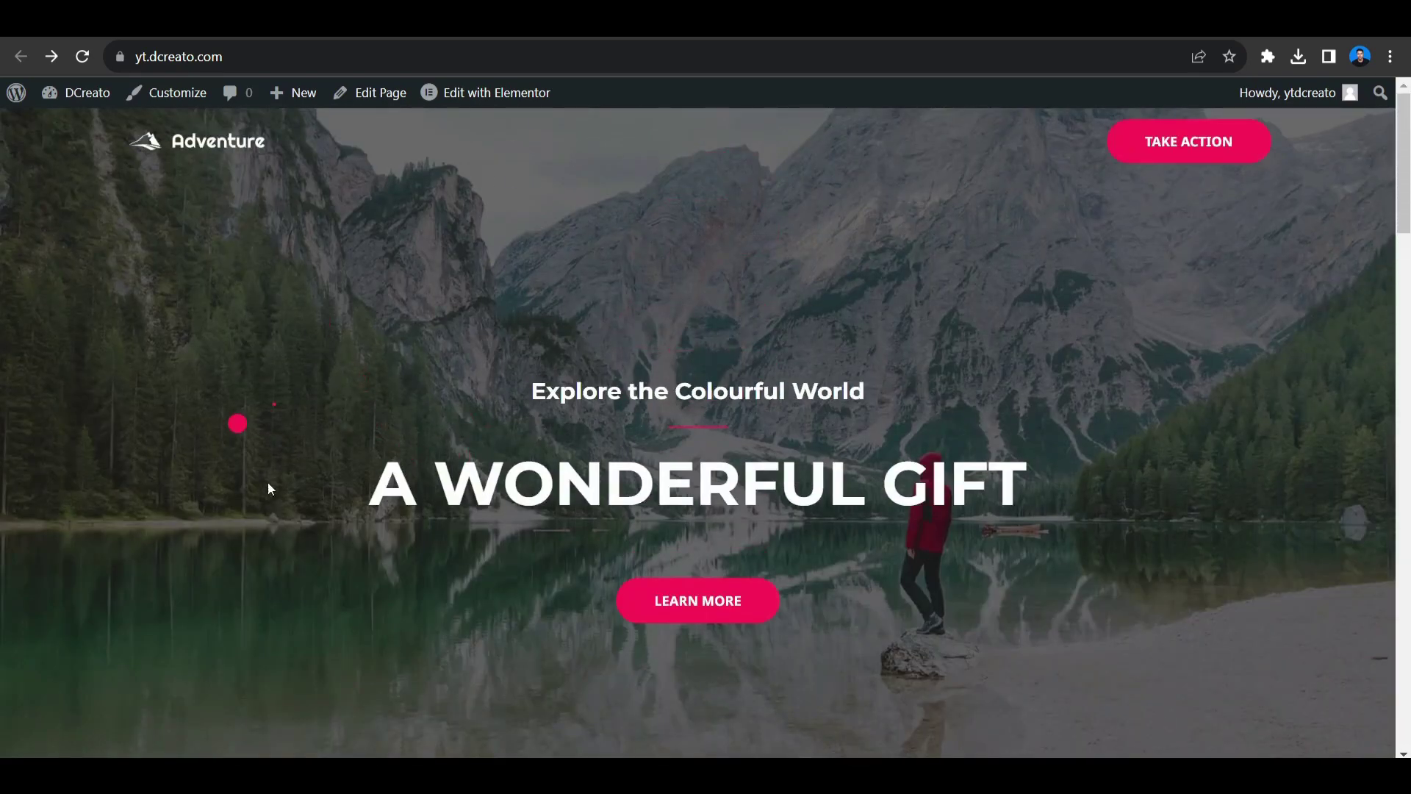
scroll(294, 448, down, 15)
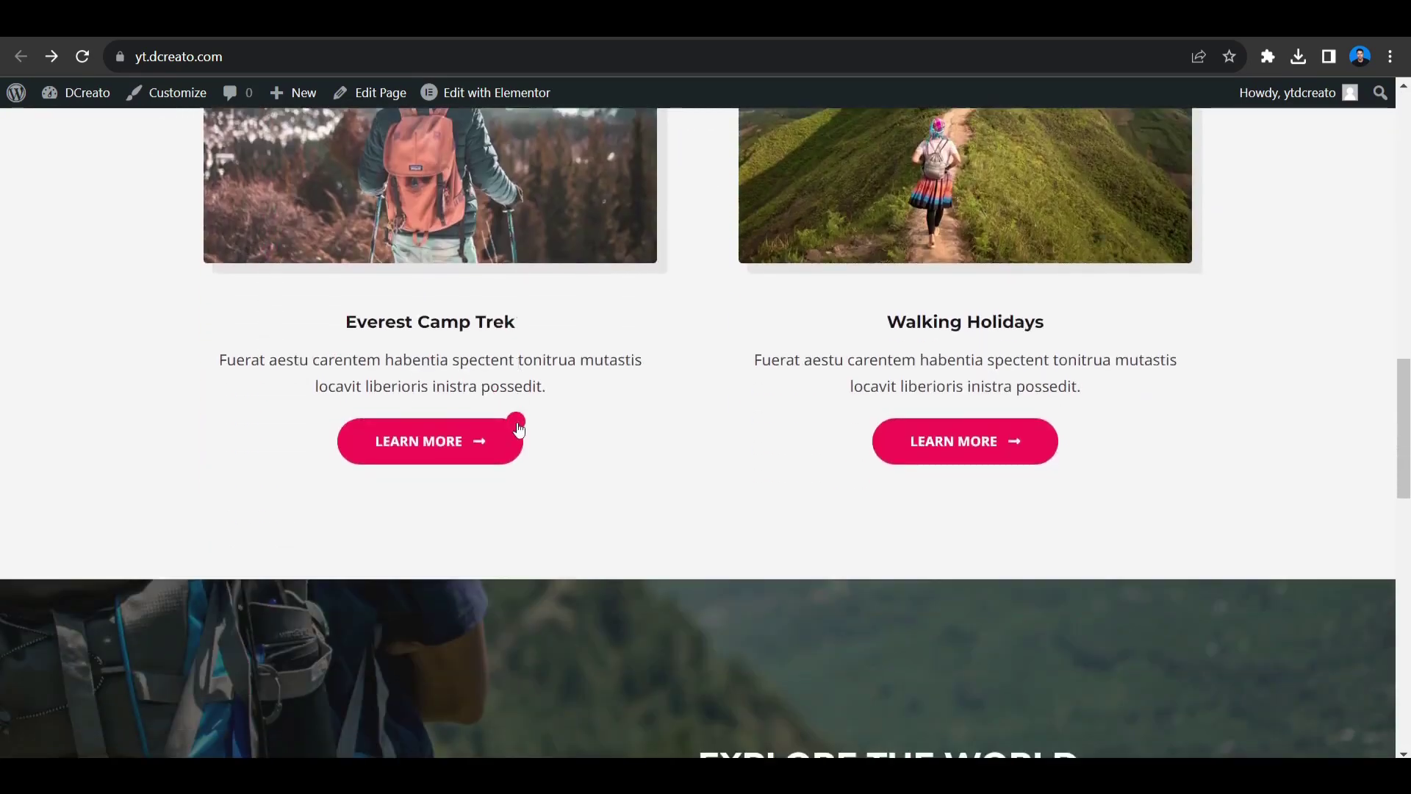
scroll(507, 416, up, 15)
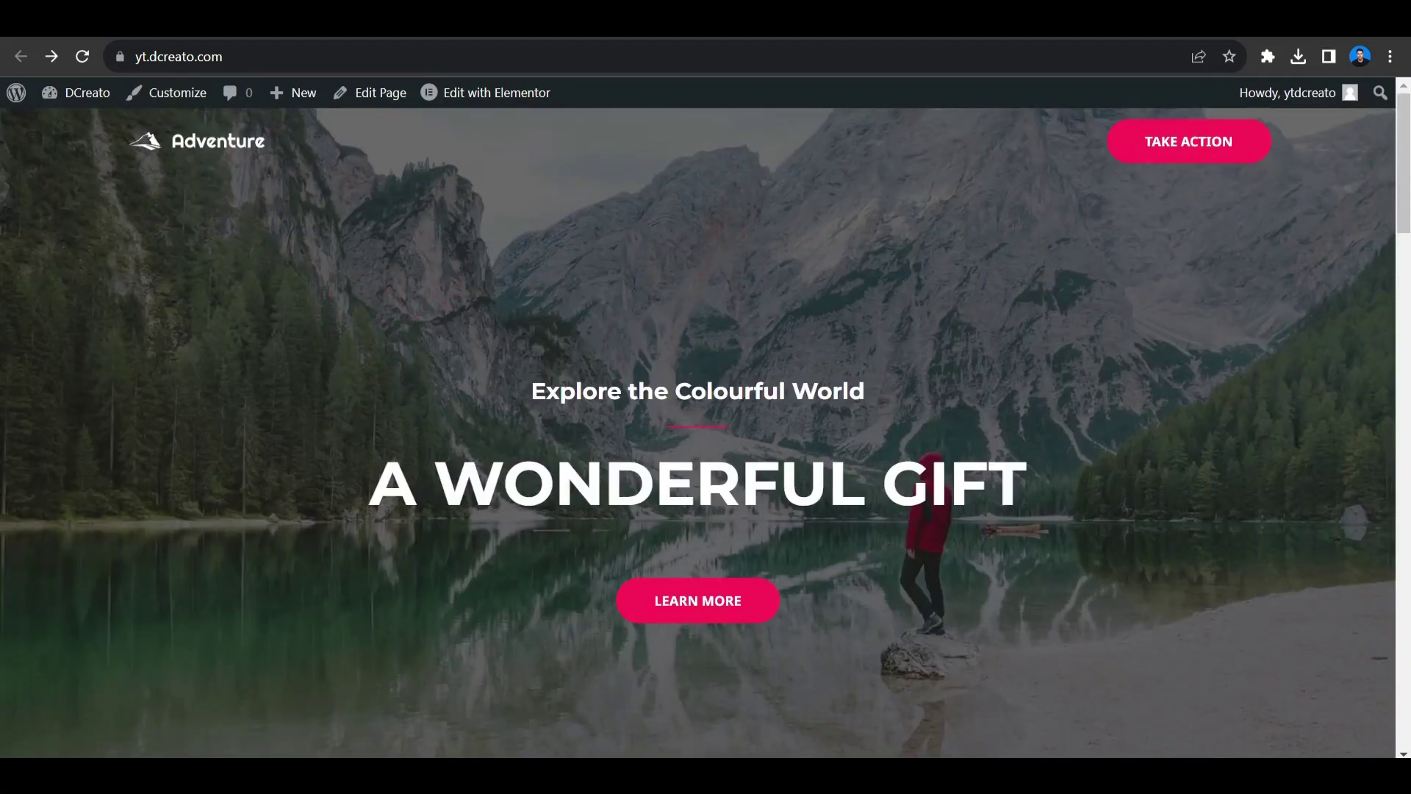
key(alt+Right)
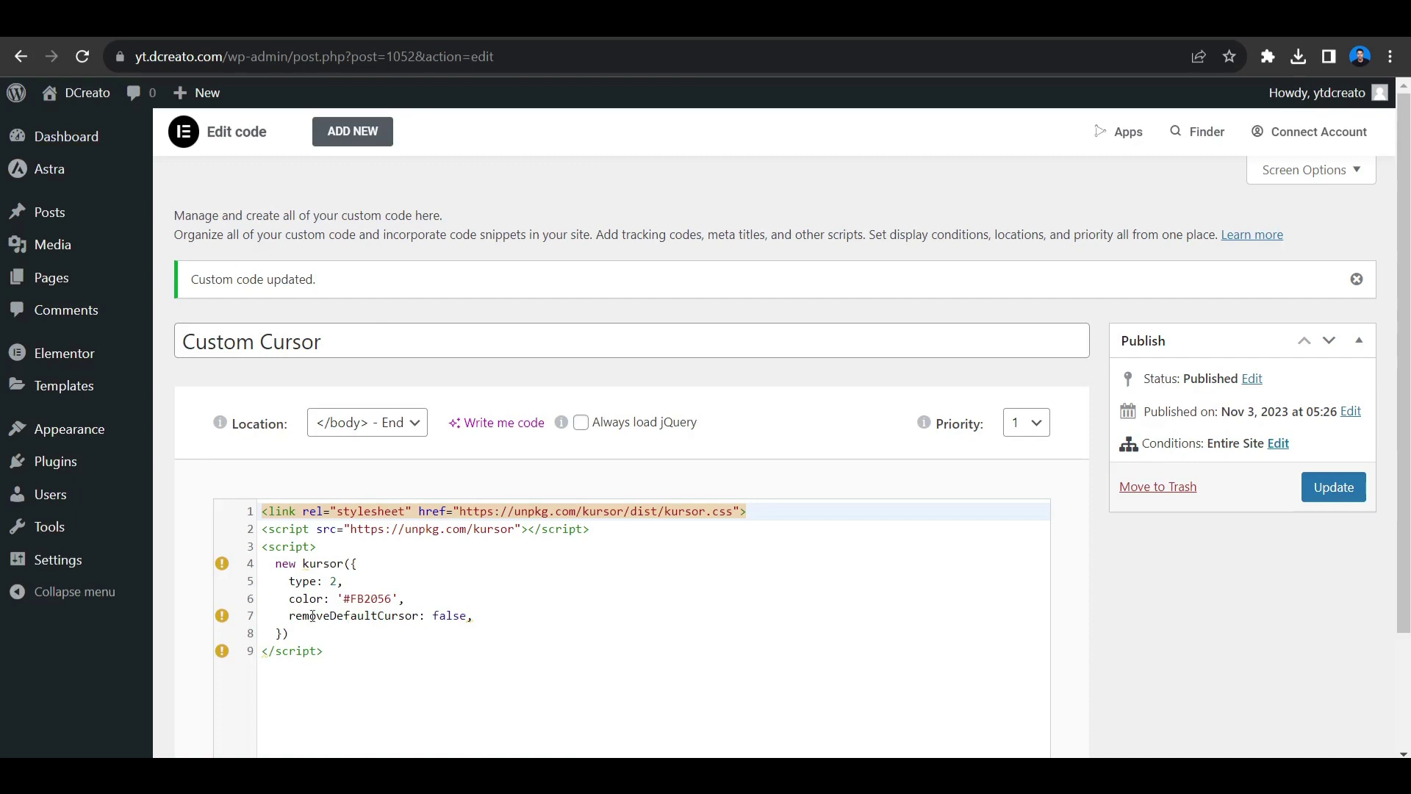
Step: Change removeDefaultCursor from false to true and save the snippet
double_click(454, 617)
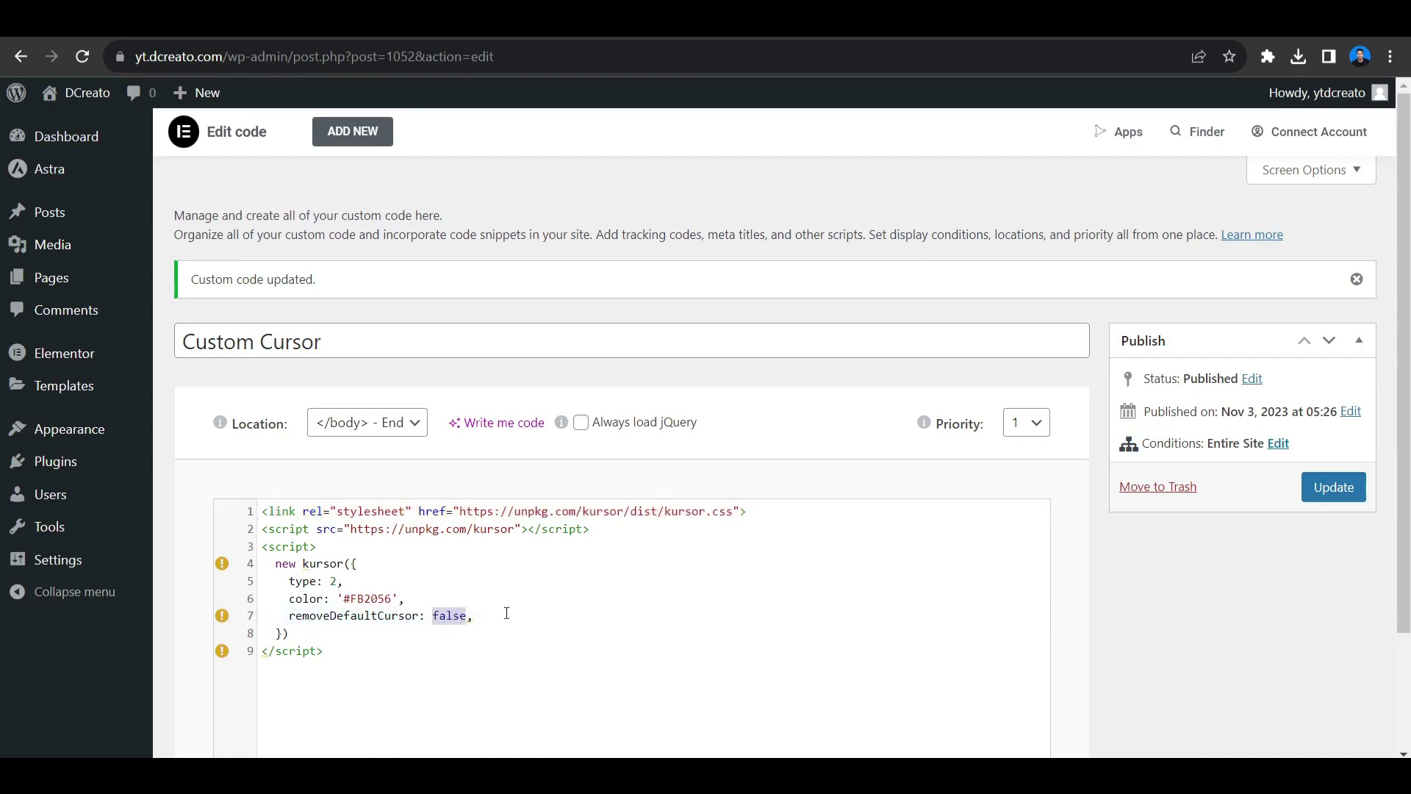
text(true)
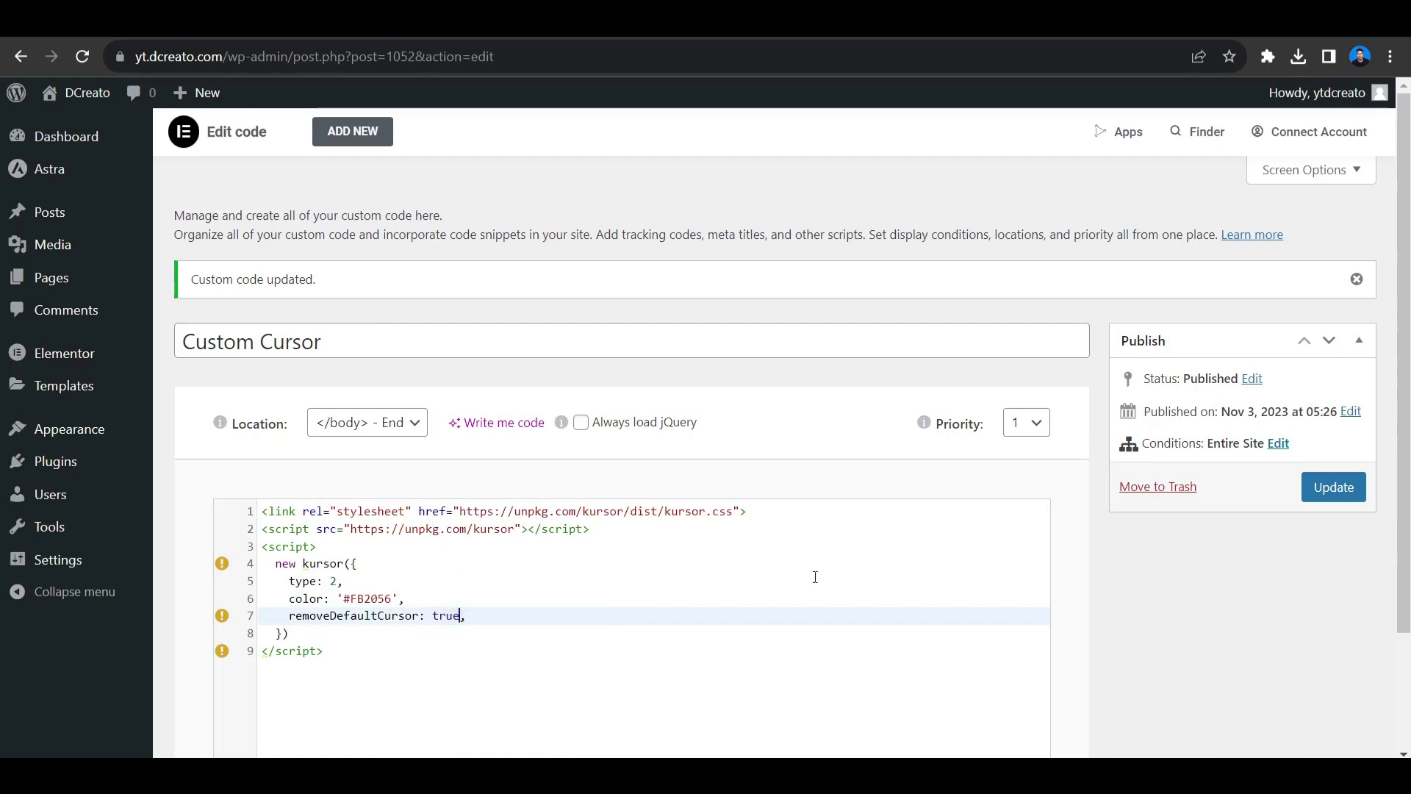
click(1333, 487)
click(293, 41)
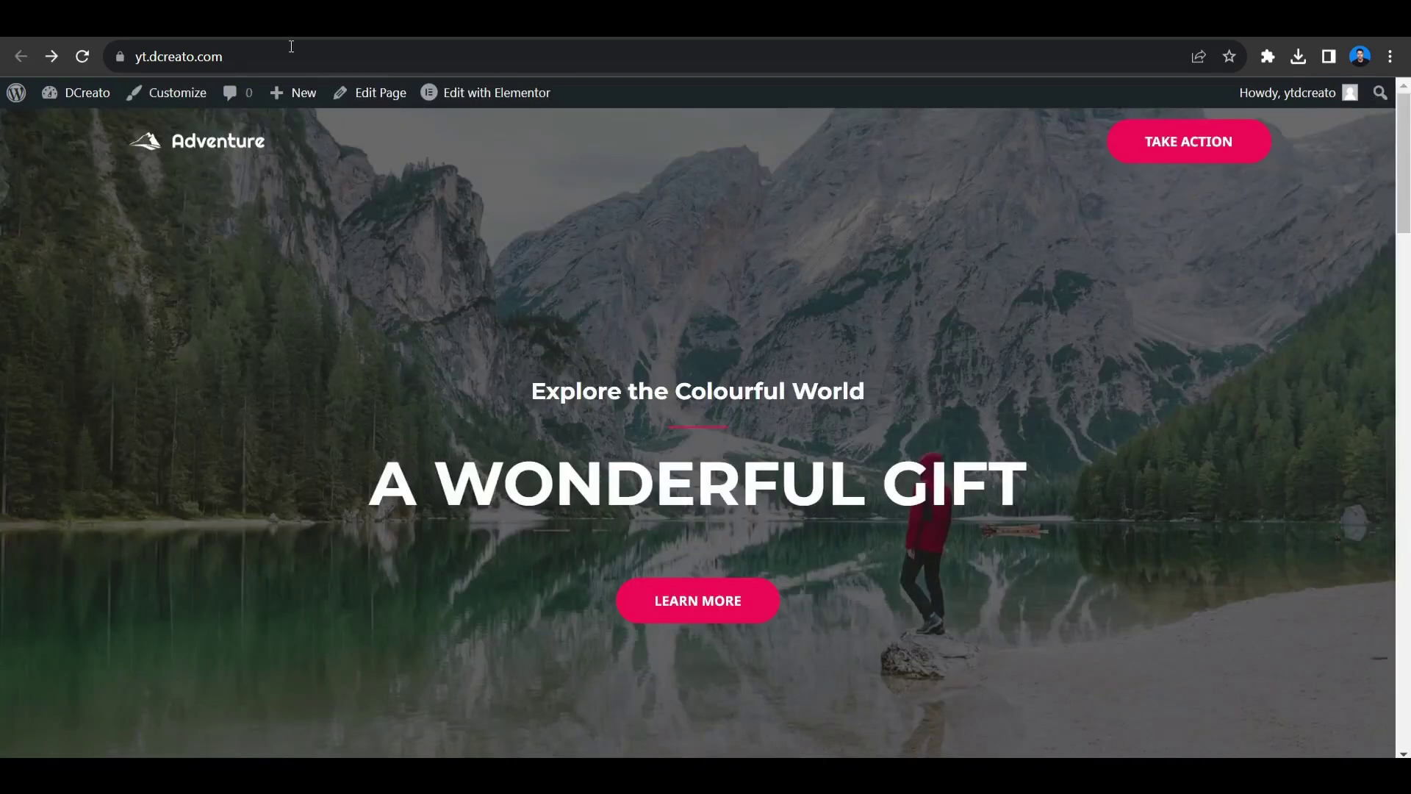
Step: Reload the homepage and scroll to check the default cursor is gone
click(81, 63)
scroll(478, 397, down, 15)
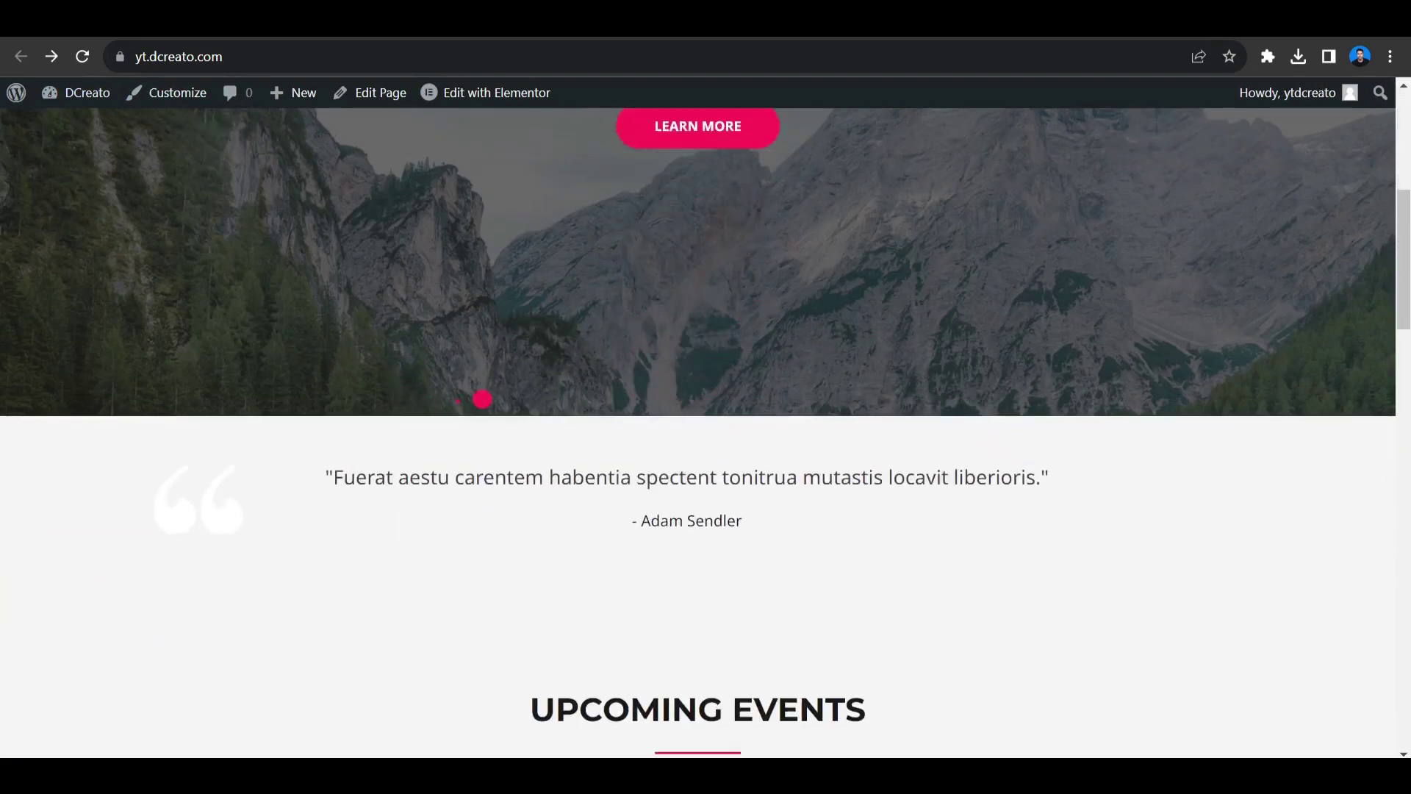
scroll(507, 324, down, 5)
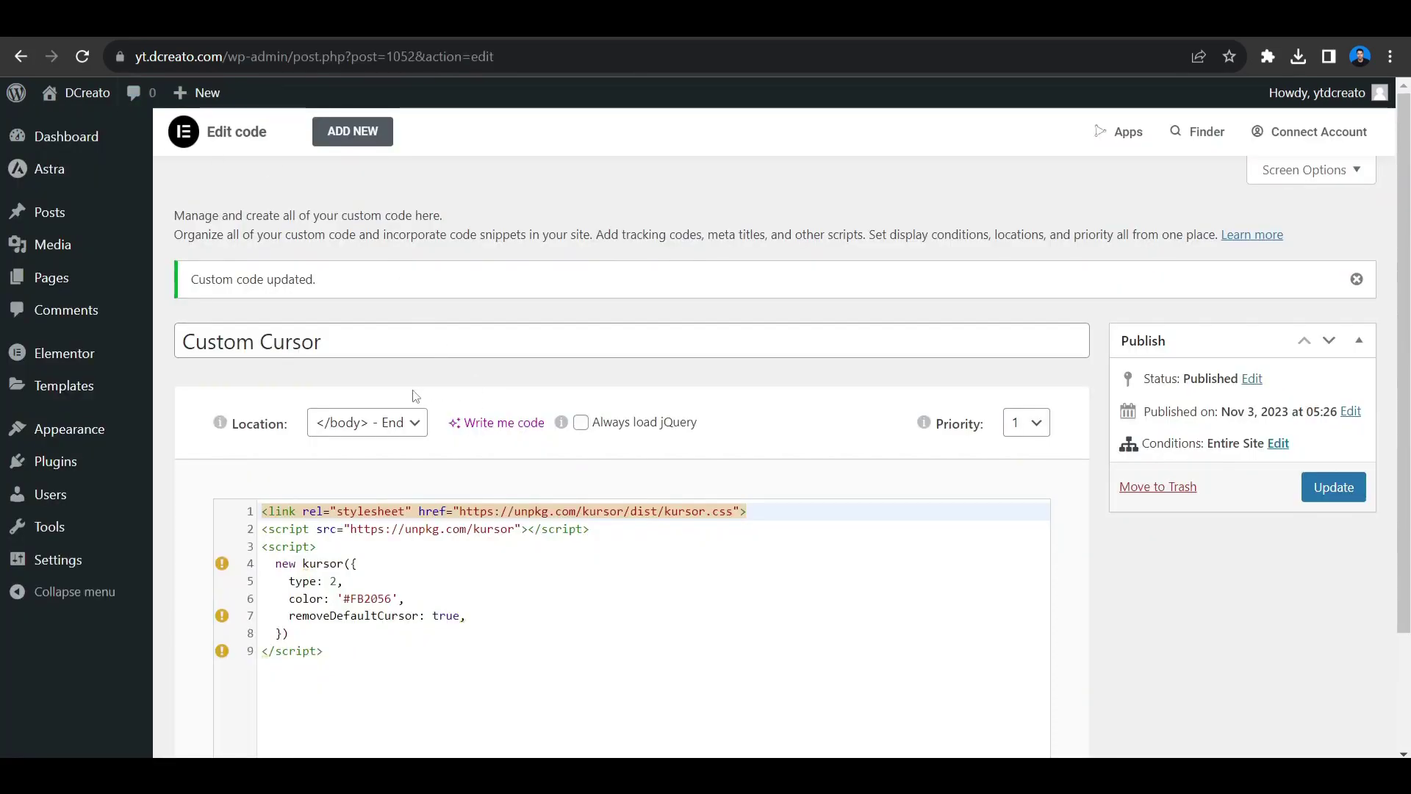
Step: Keep the snippet at </body> - End with an Entire Site condition, then update it
click(343, 425)
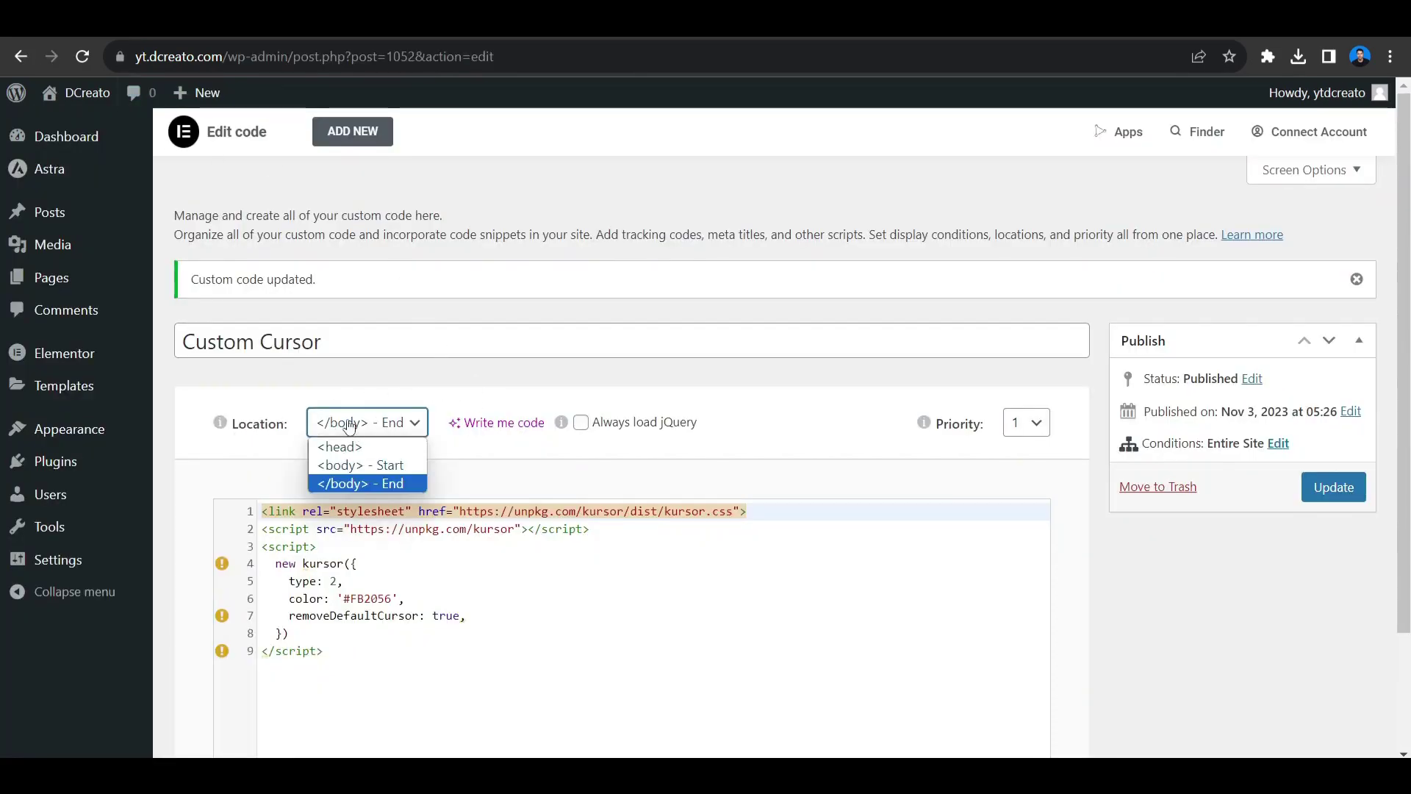
click(360, 487)
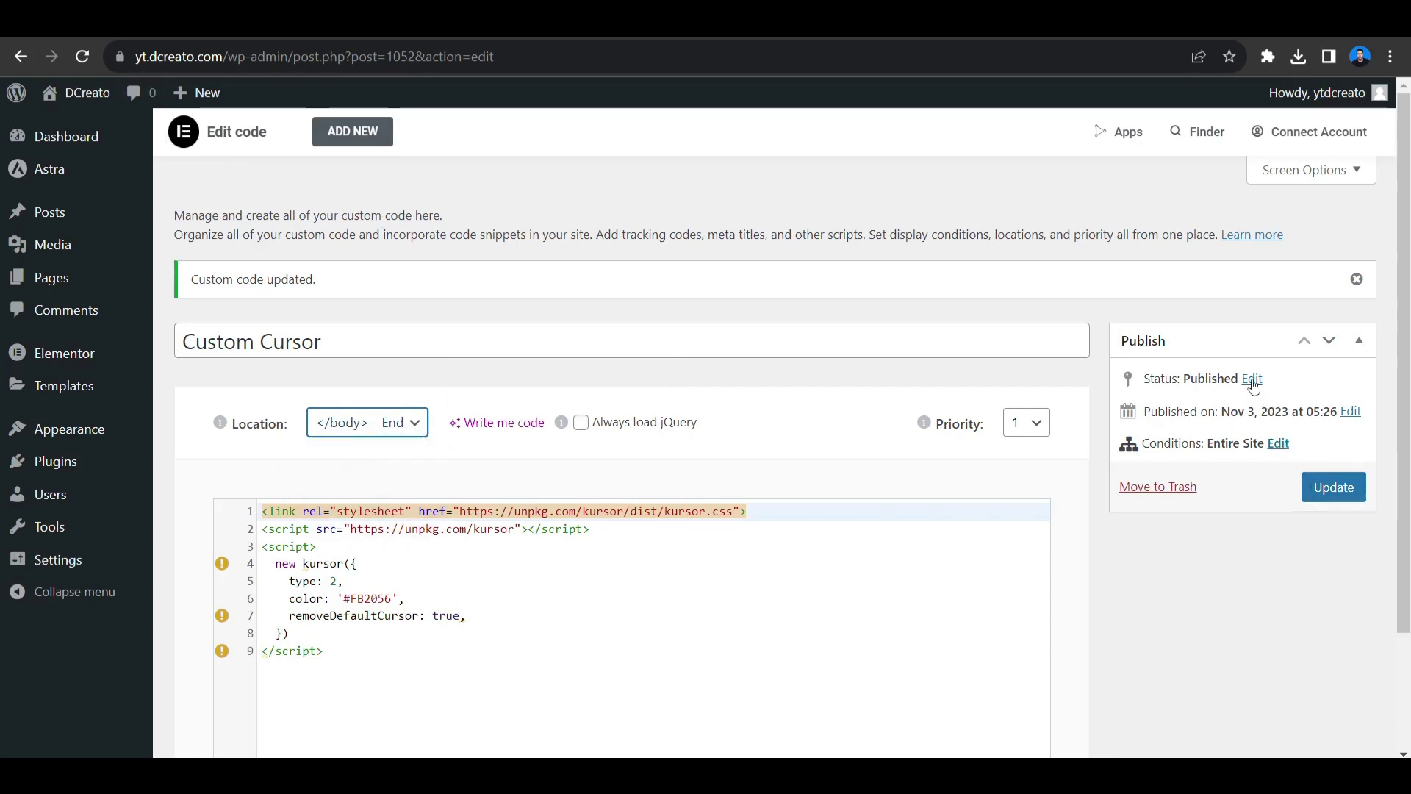
click(1277, 442)
click(529, 375)
click(530, 403)
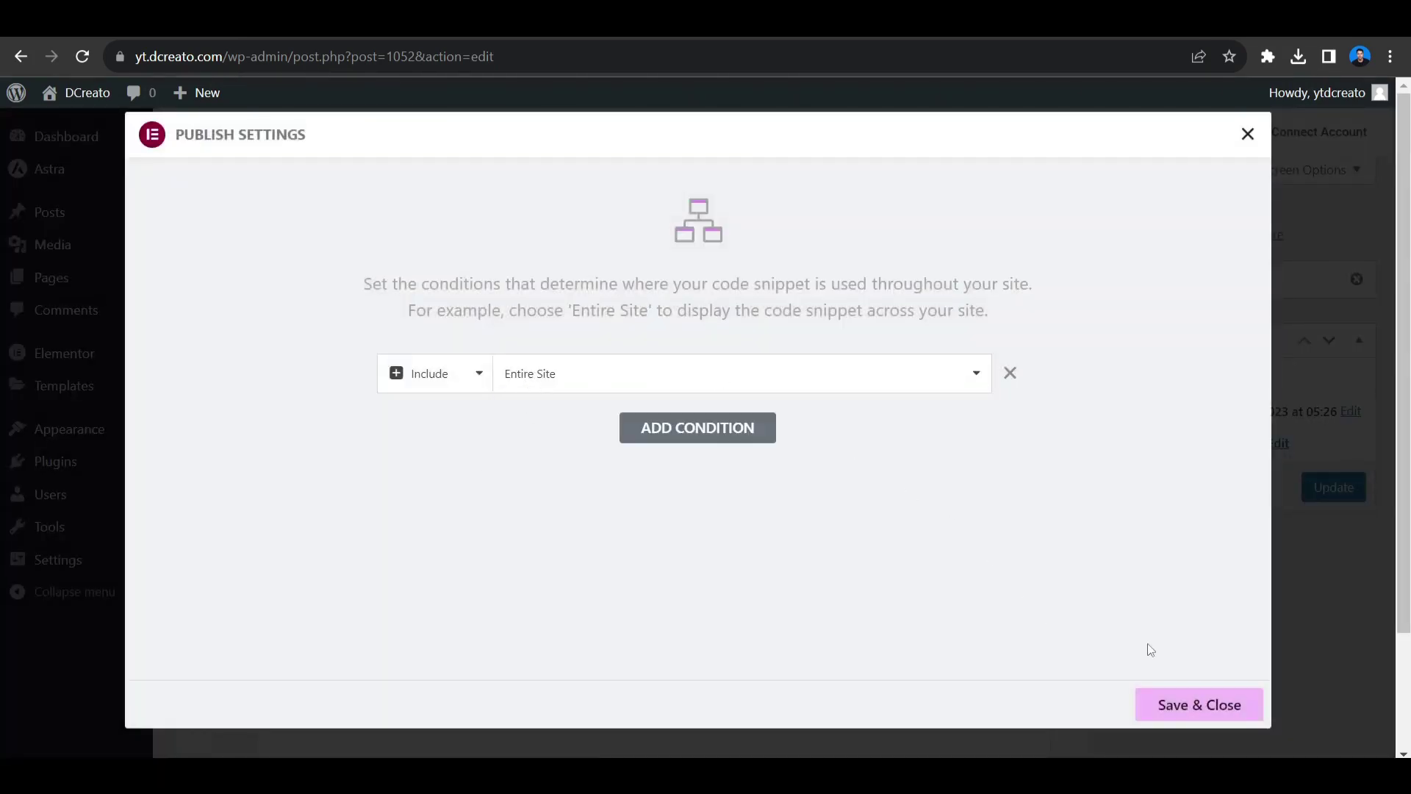
click(1155, 705)
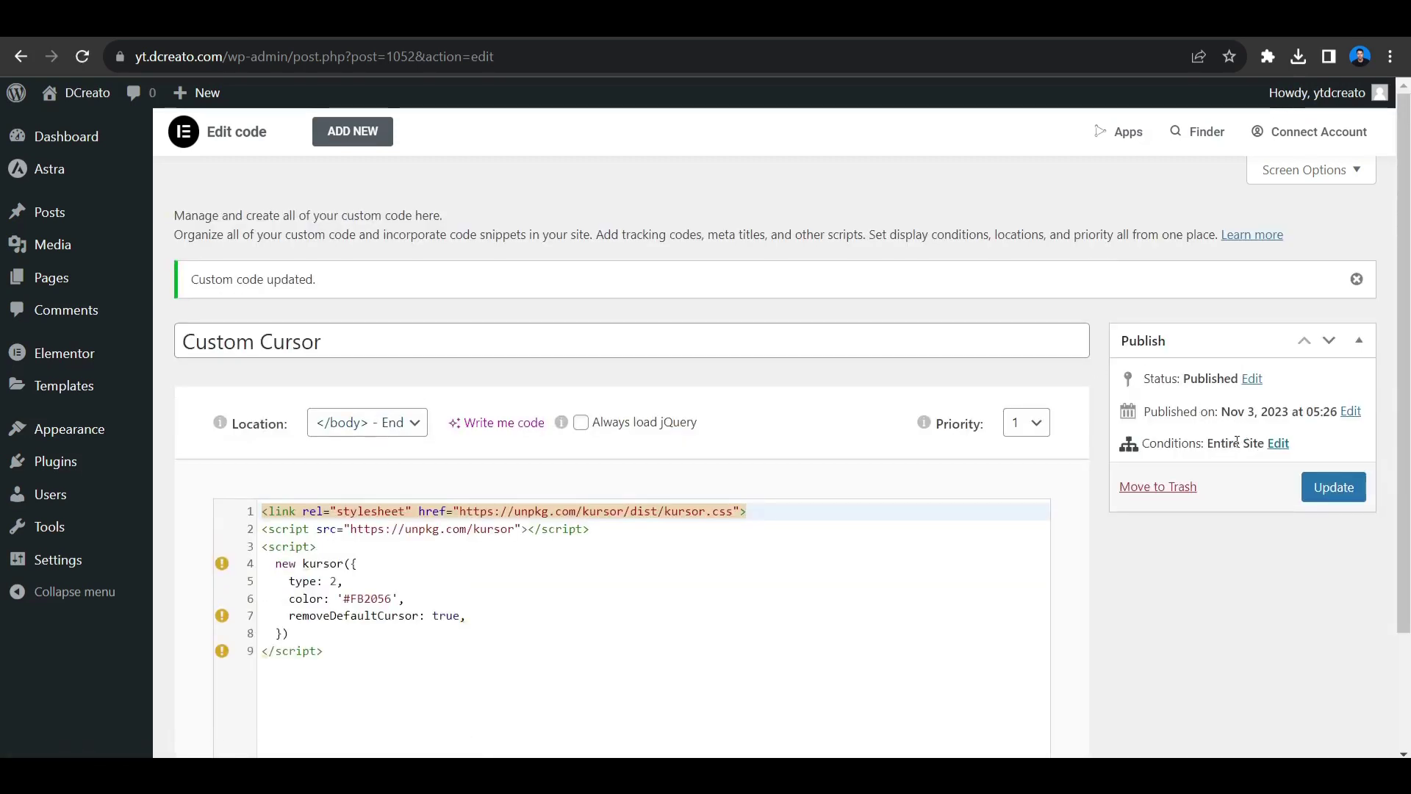
click(1324, 477)
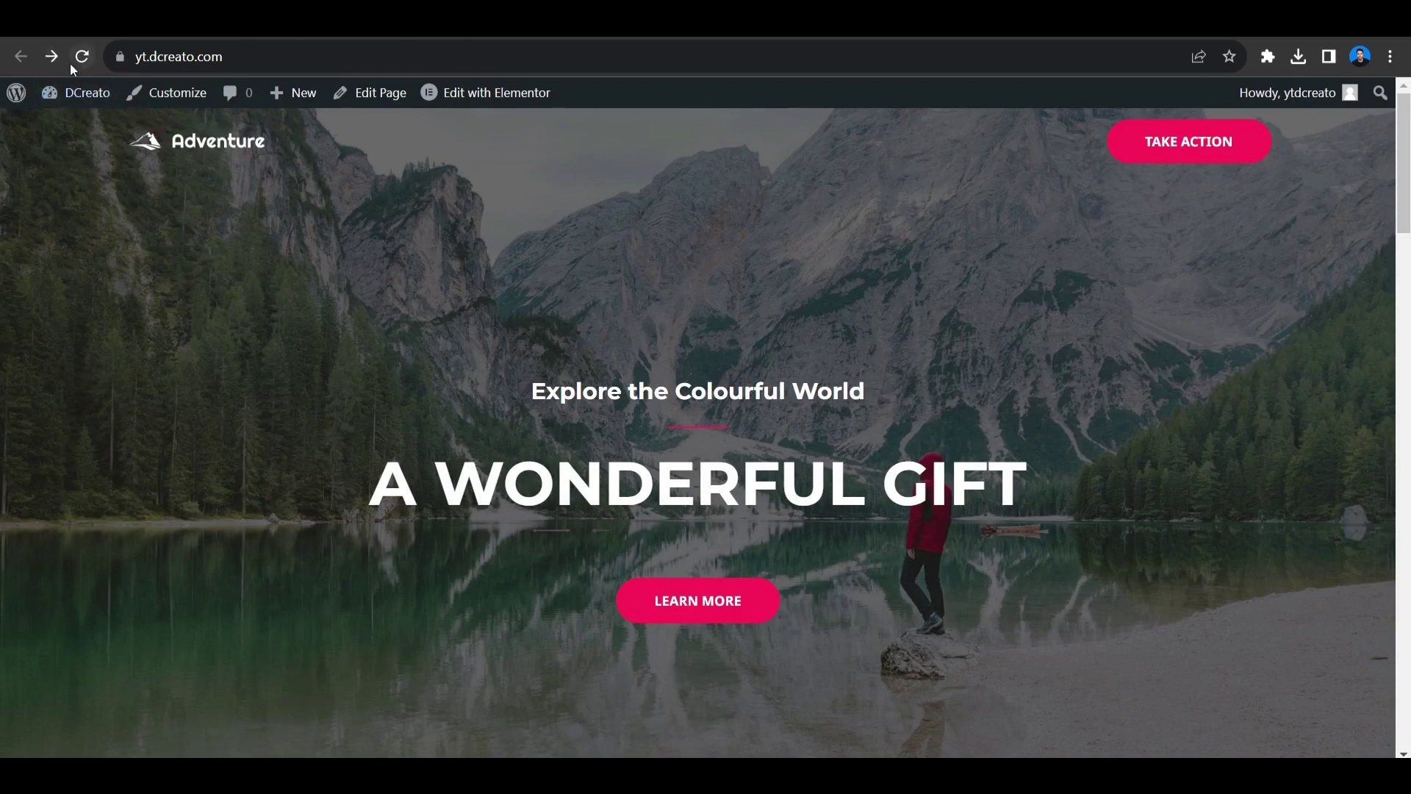
click(73, 64)
scroll(504, 357, down, 20)
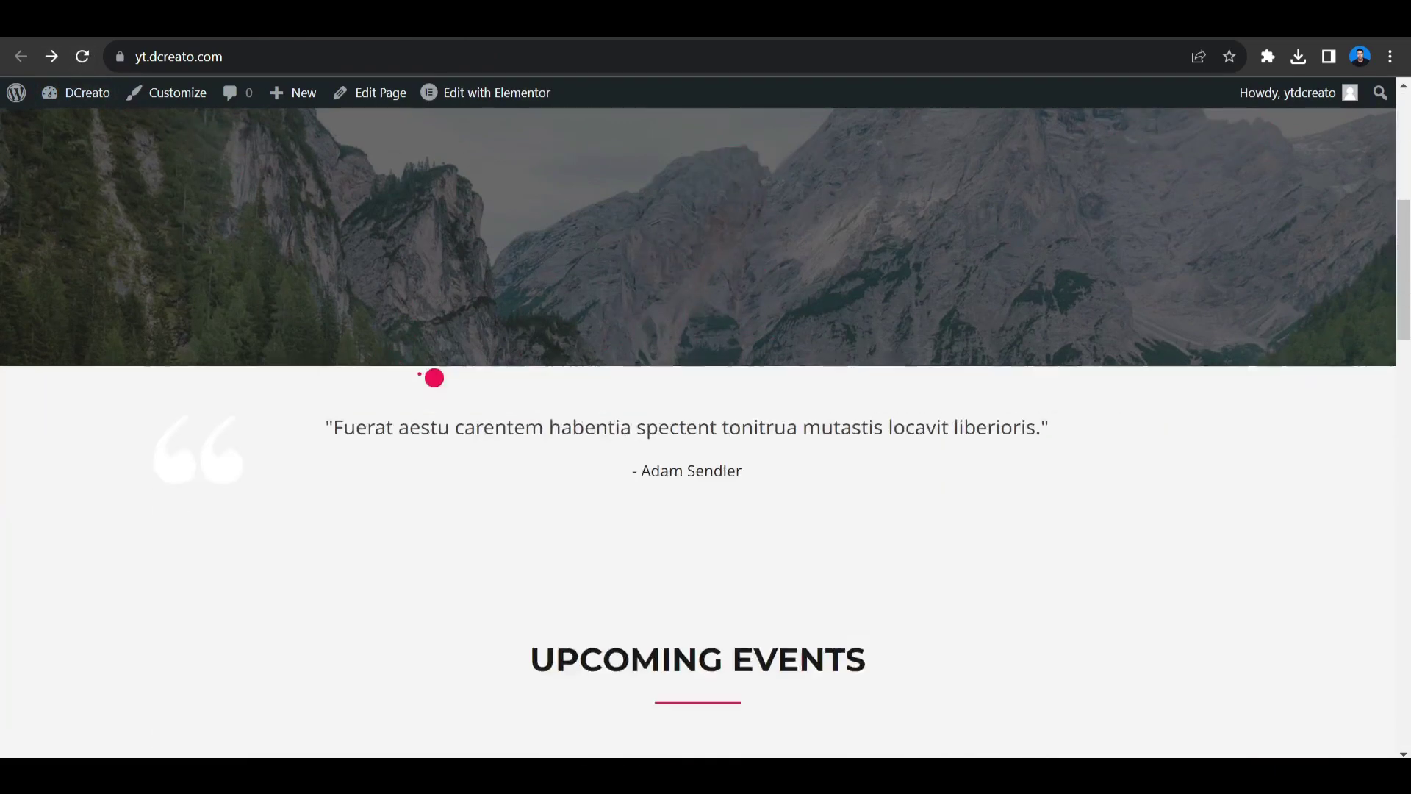
scroll(567, 331, up, 20)
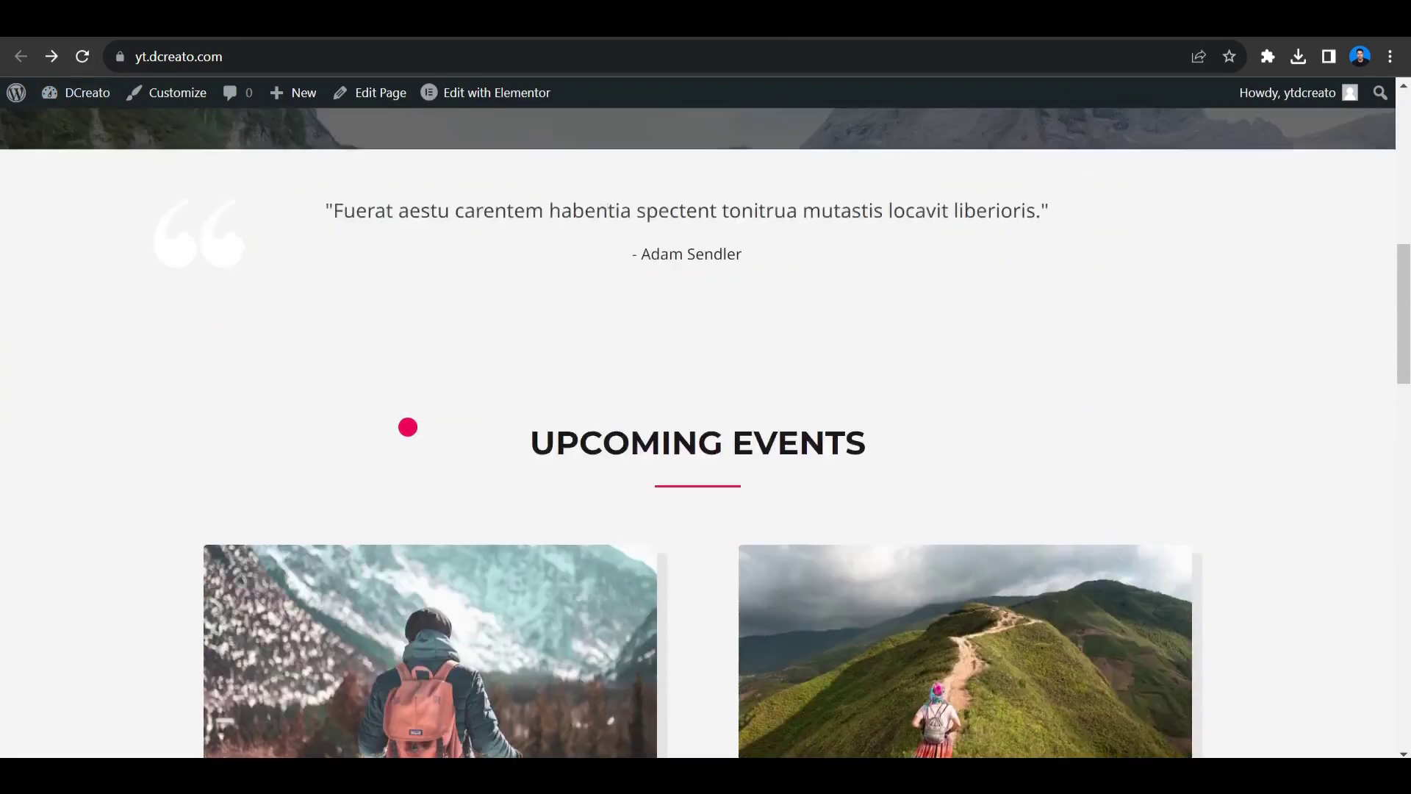
scroll(566, 367, down, 15)
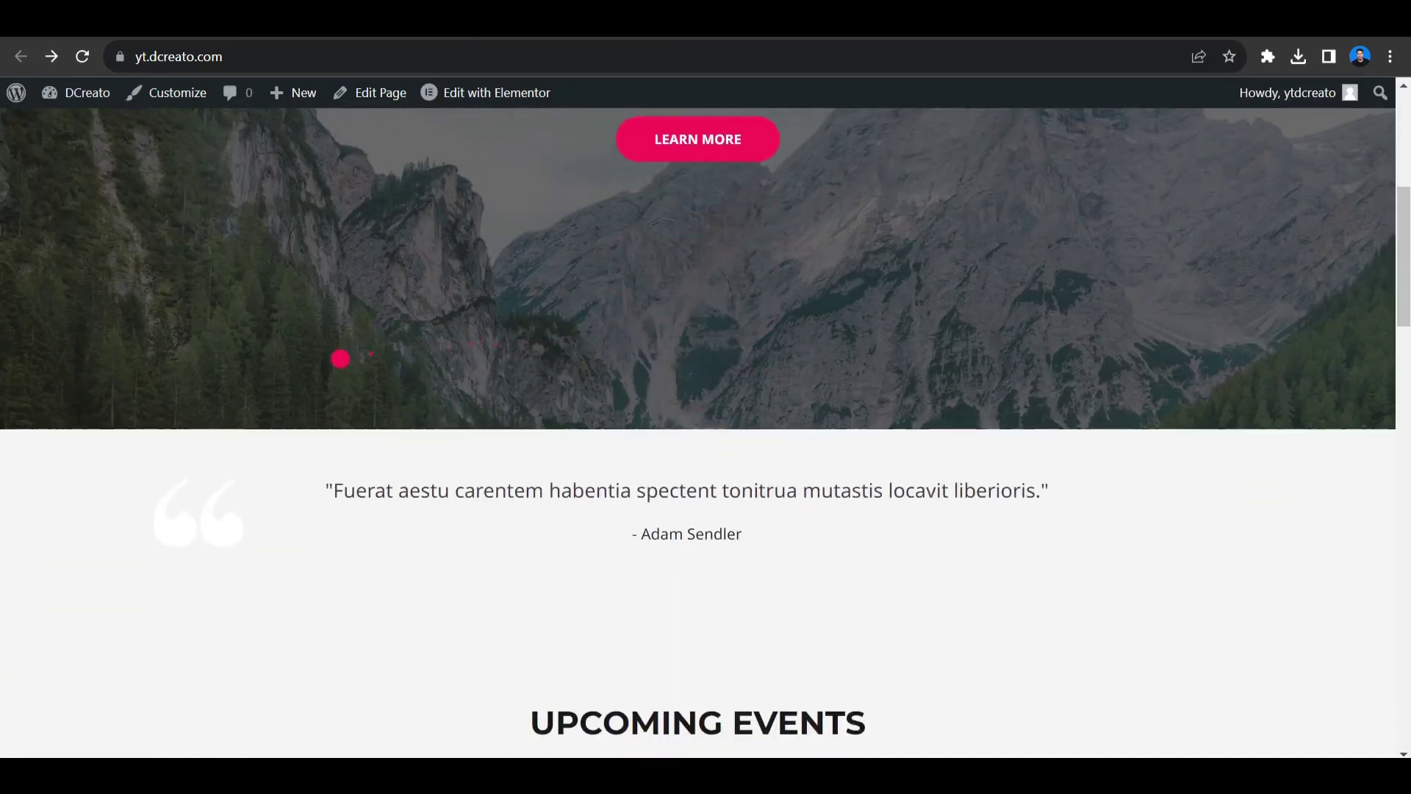
scroll(322, 465, down, 10)
scroll(476, 460, up, 5)
scroll(461, 457, up, 20)
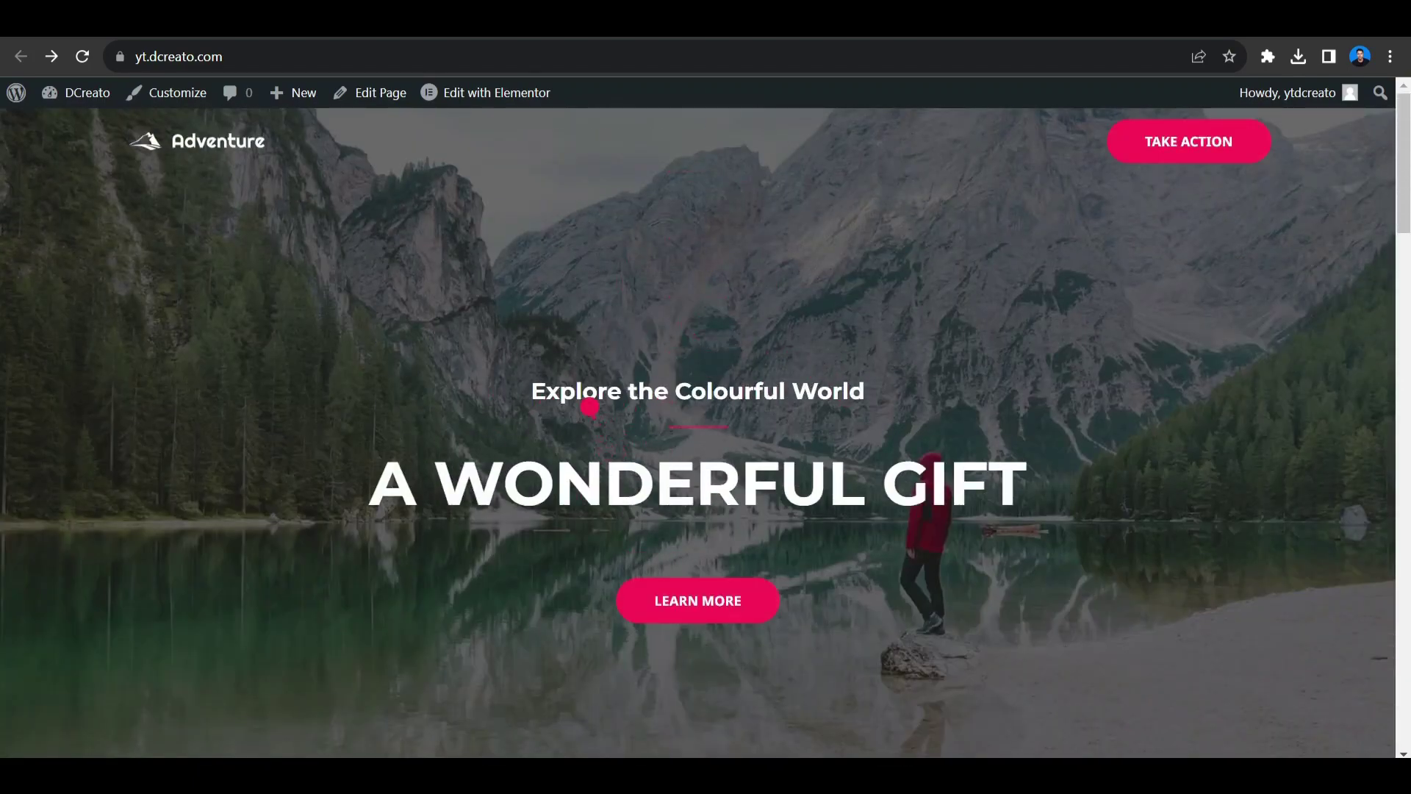
scroll(412, 397, down, 1)
scroll(406, 404, down, 12)
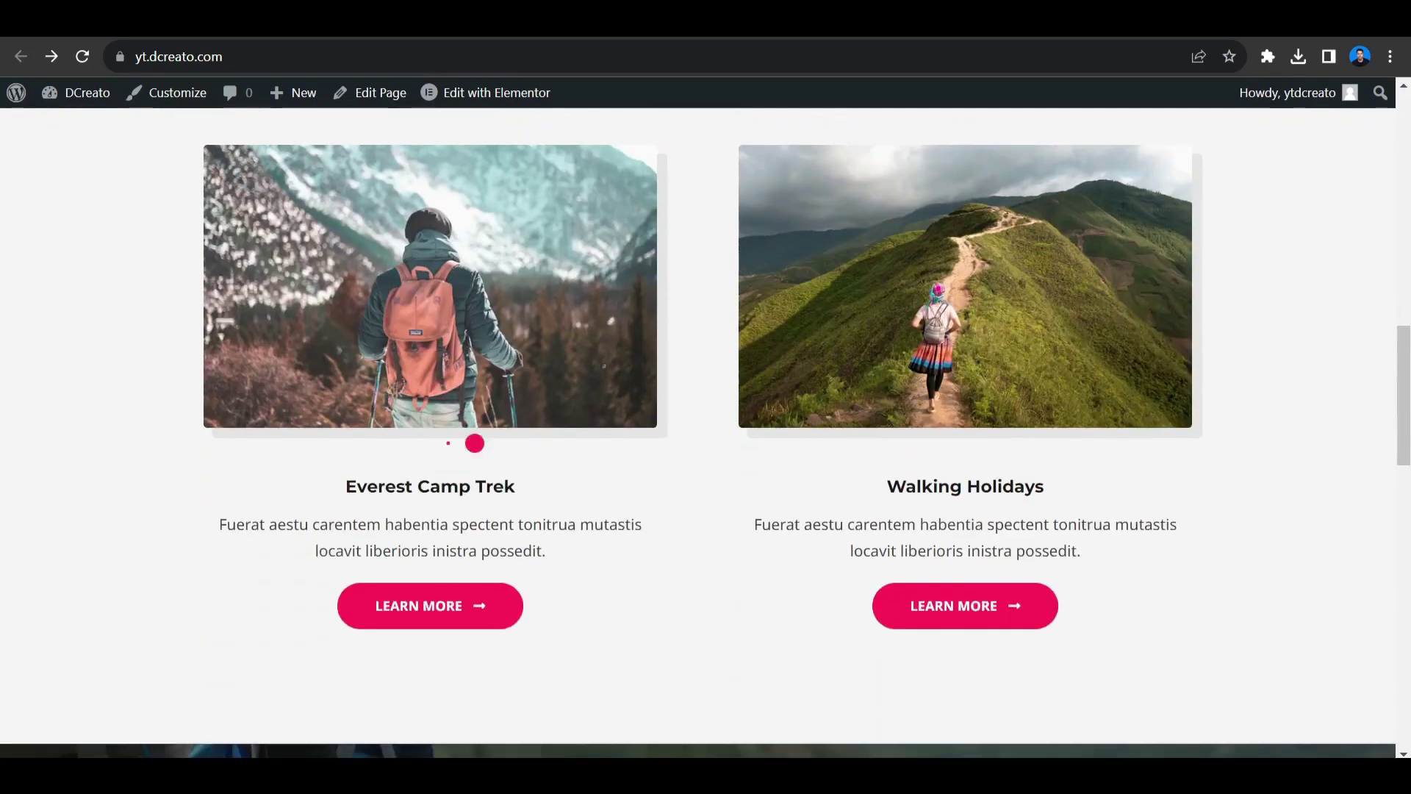
scroll(478, 485, down, 5)
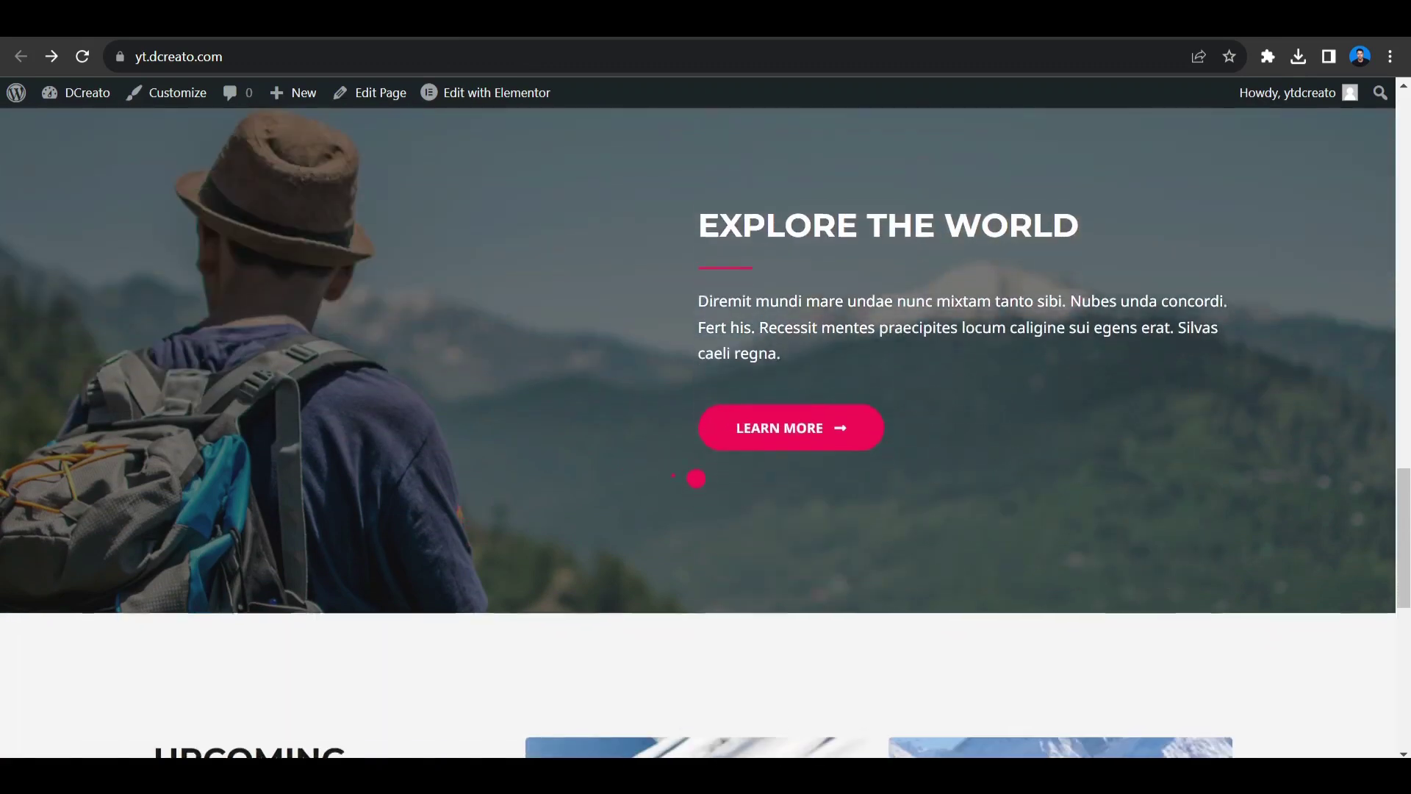
scroll(717, 494, up, 8)
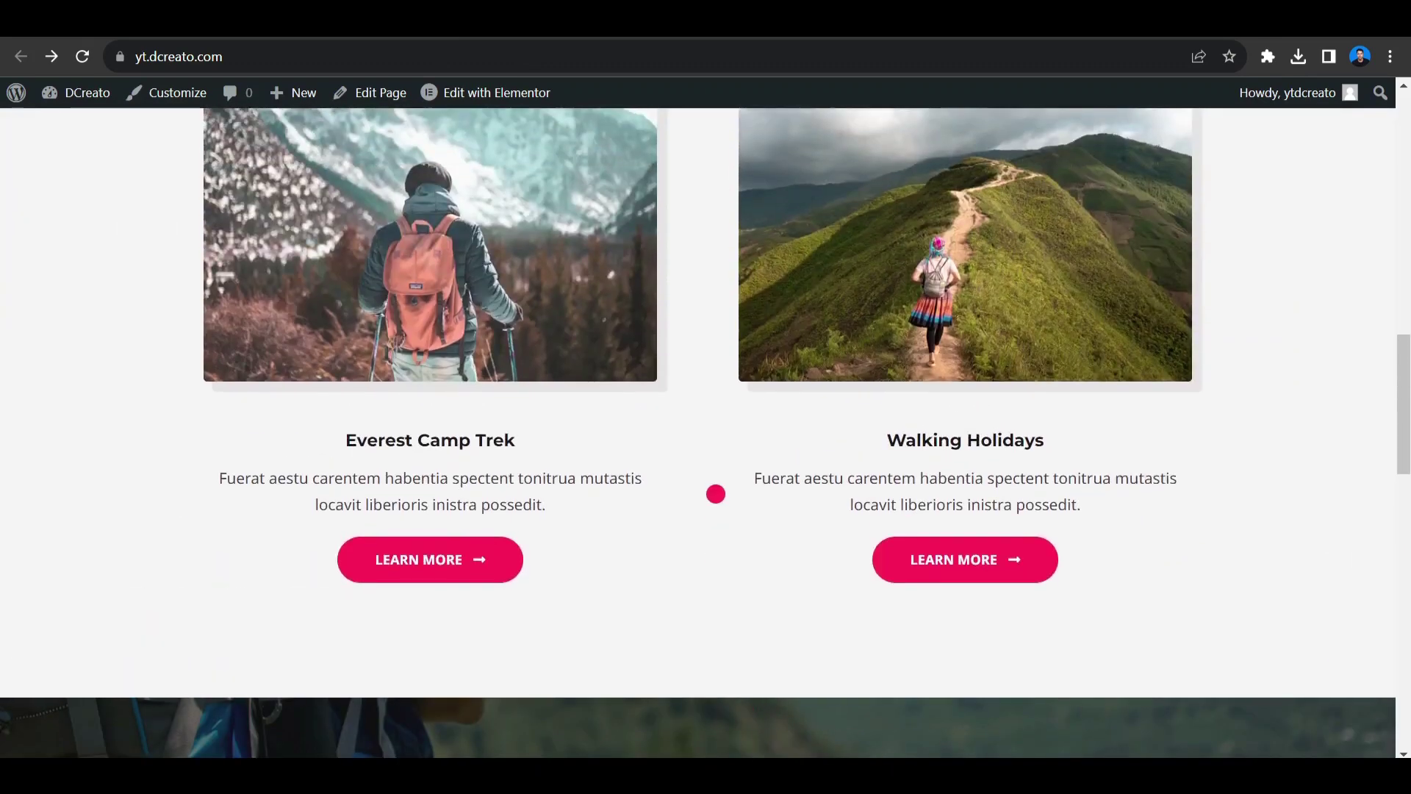
scroll(683, 487, down, 12)
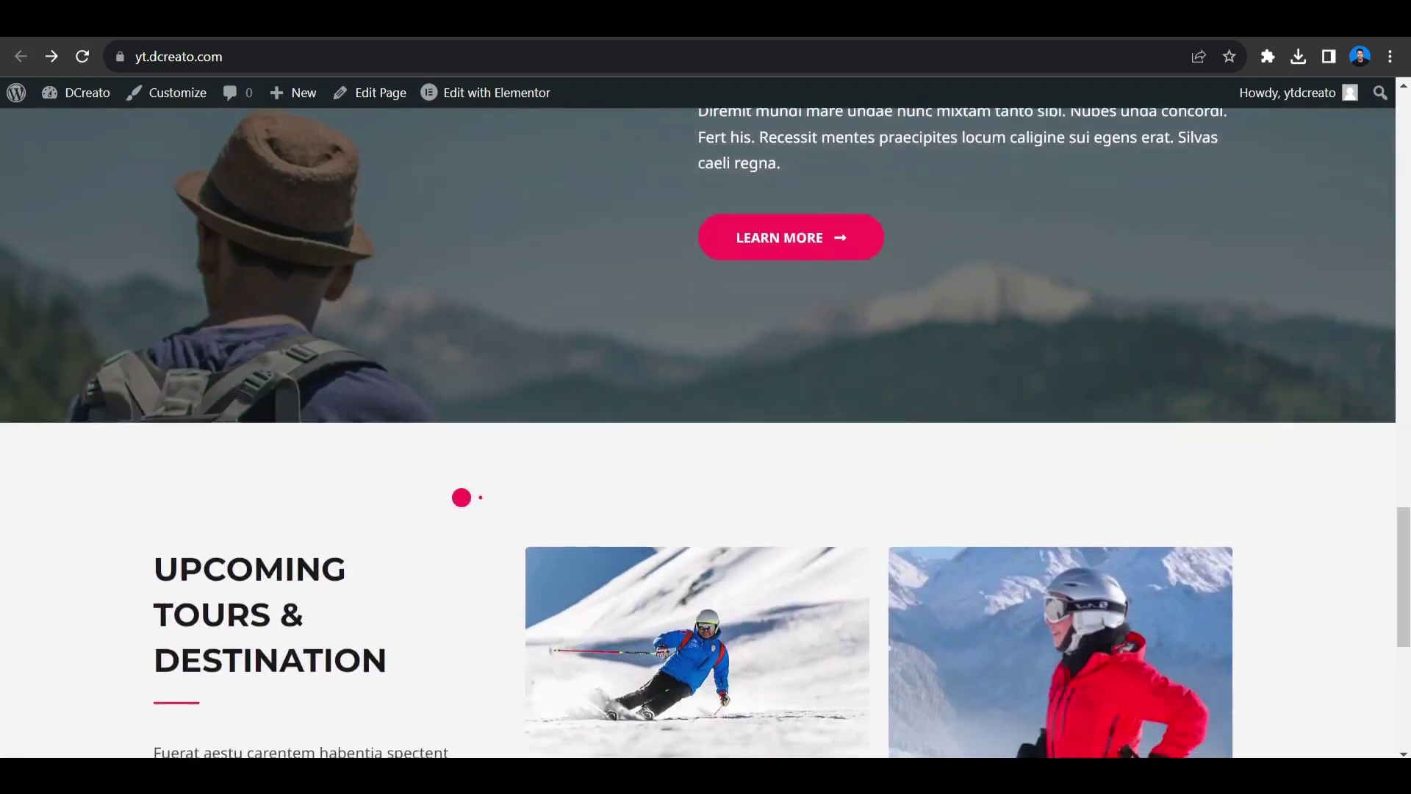
scroll(415, 504, up, 20)
scroll(411, 535, up, 7)
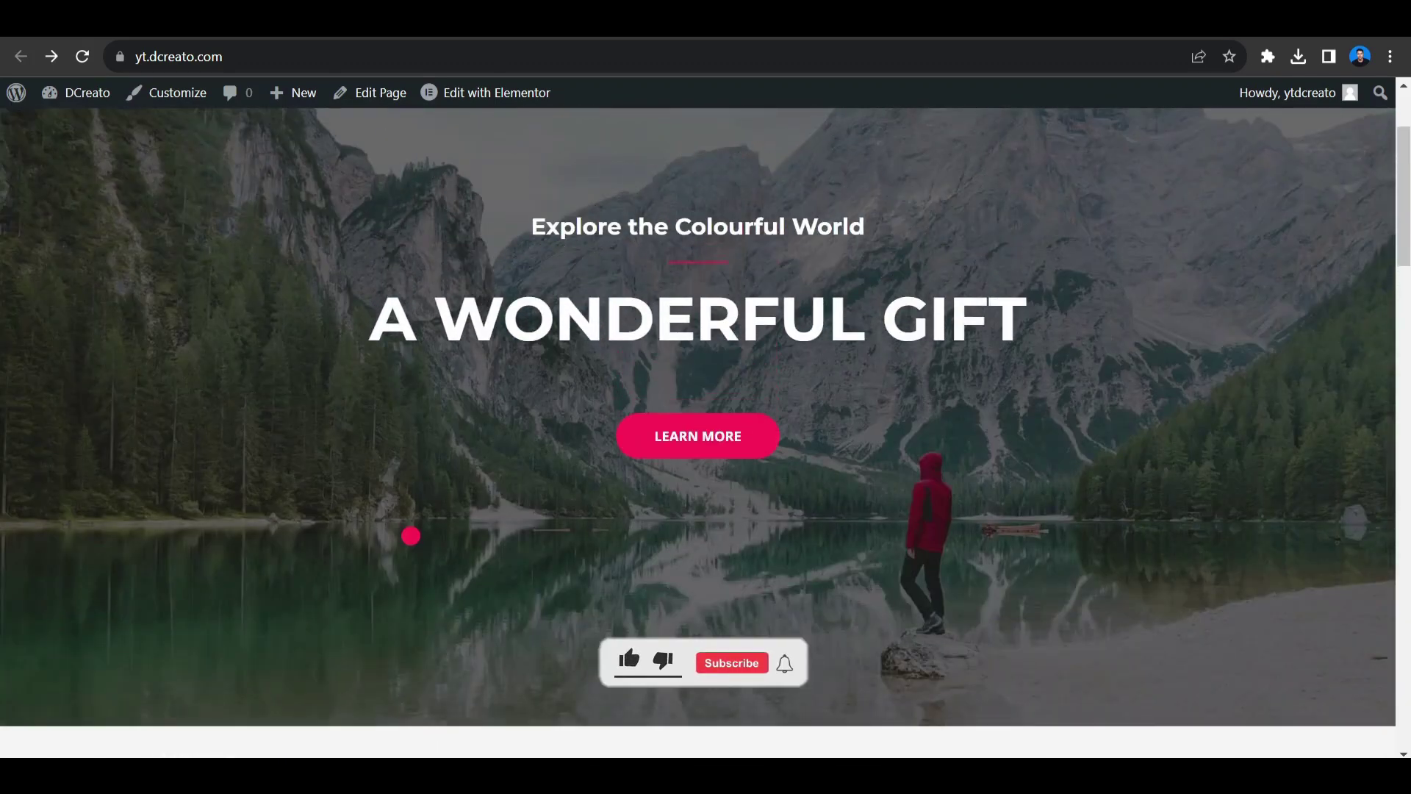